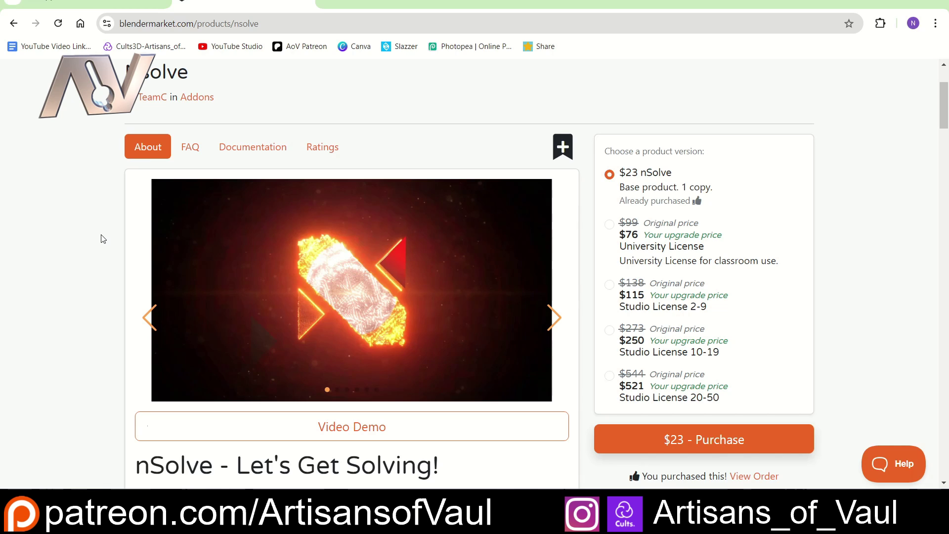
scroll(95, 225, down, 5)
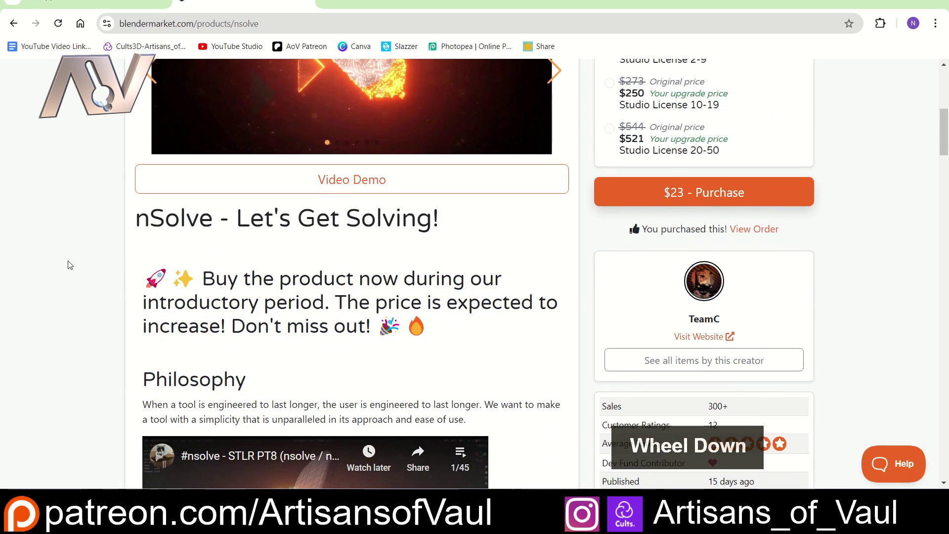
scroll(69, 265, up, 3)
scroll(70, 263, up, 2)
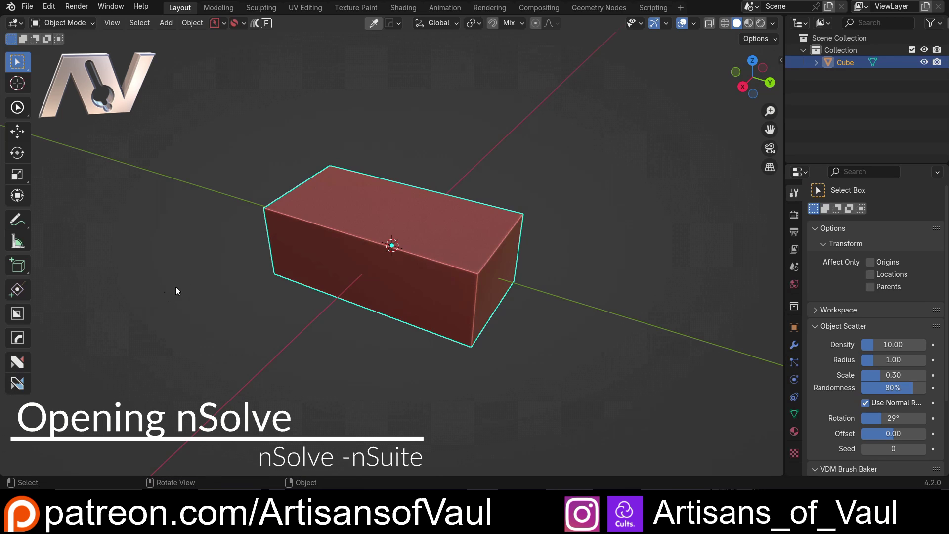
Put the cube into Edit Mode and activate the nSuite tool.
key(Tab)
click(183, 254)
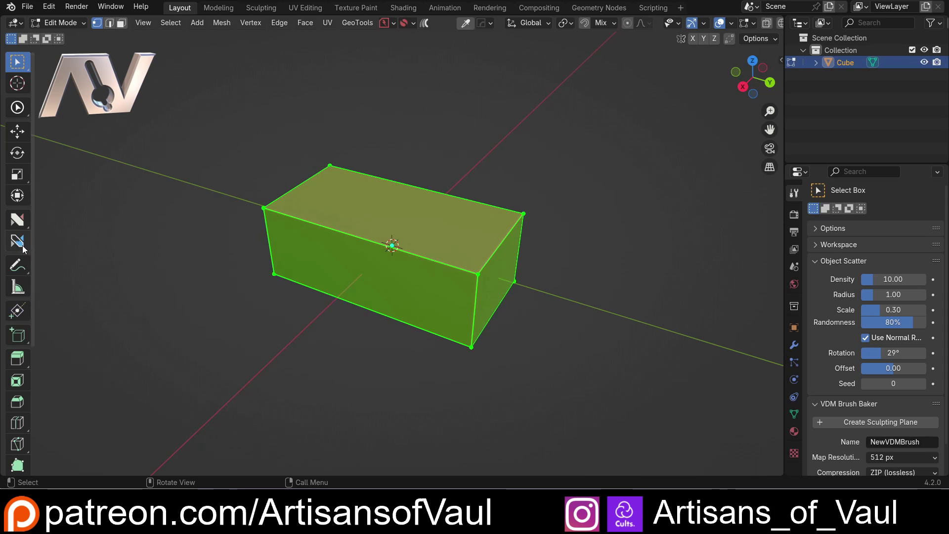
click(21, 223)
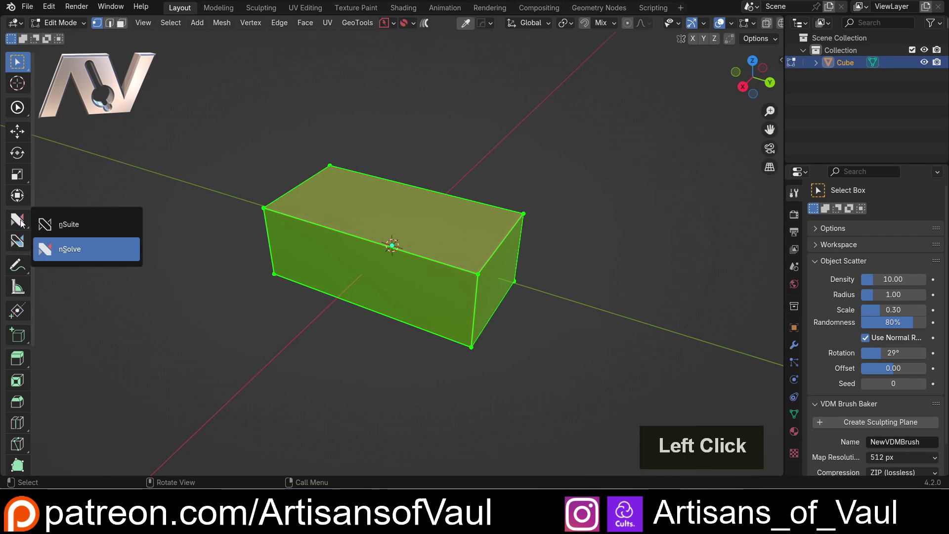
click(95, 225)
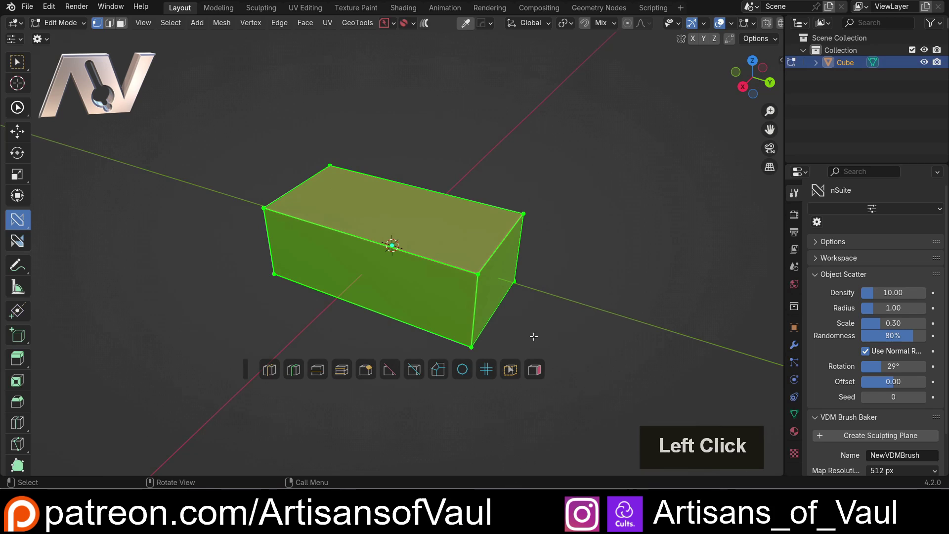
Switch to the nSolve tool and make the nSuite toolbar visible alongside it through the nSolve Helper.
click(21, 229)
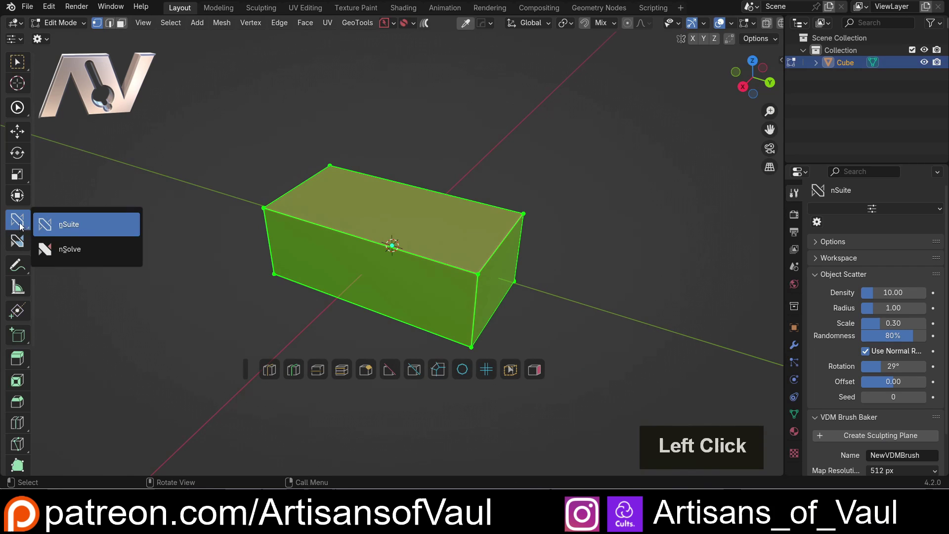
click(77, 249)
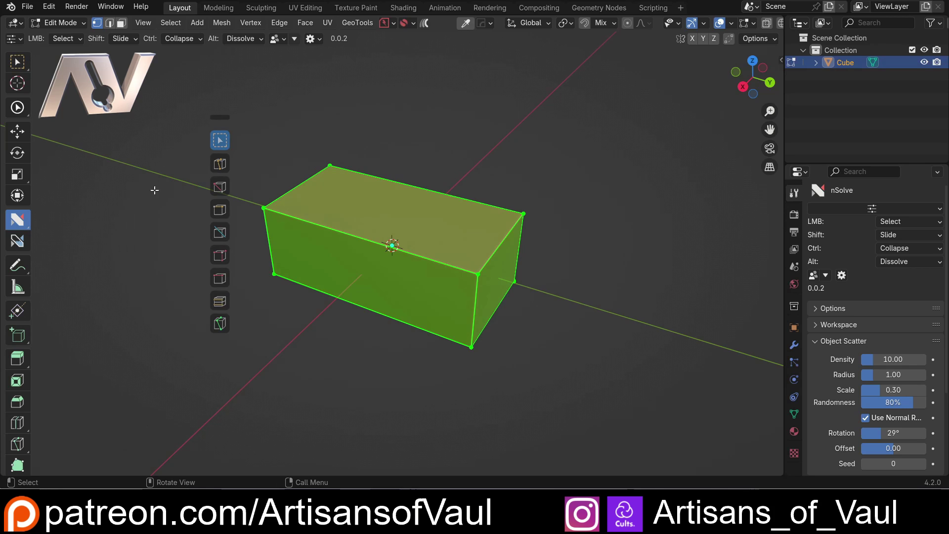
key(d)
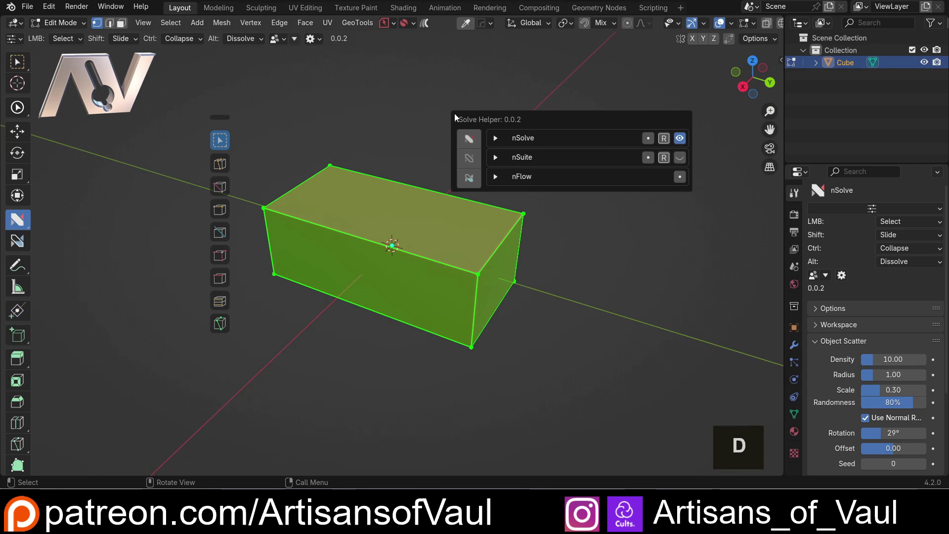
click(680, 158)
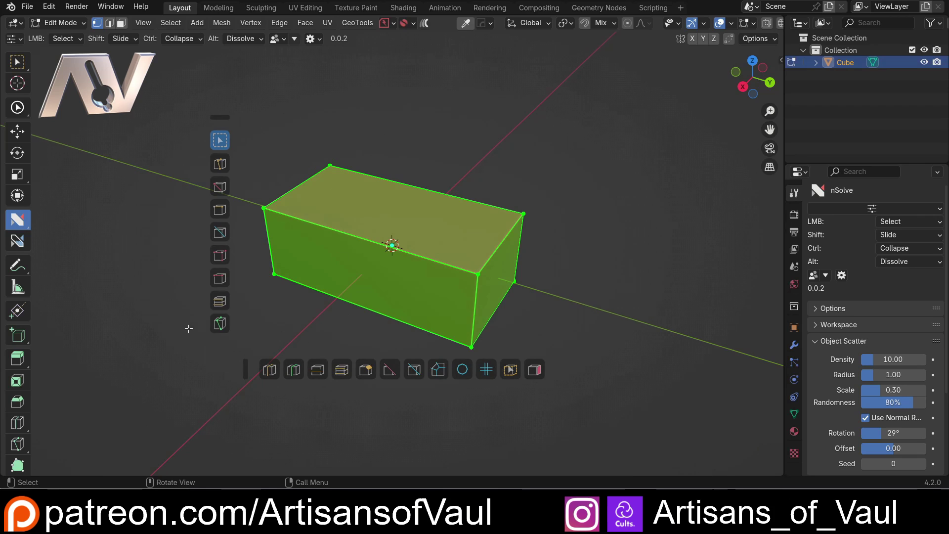
click(27, 227)
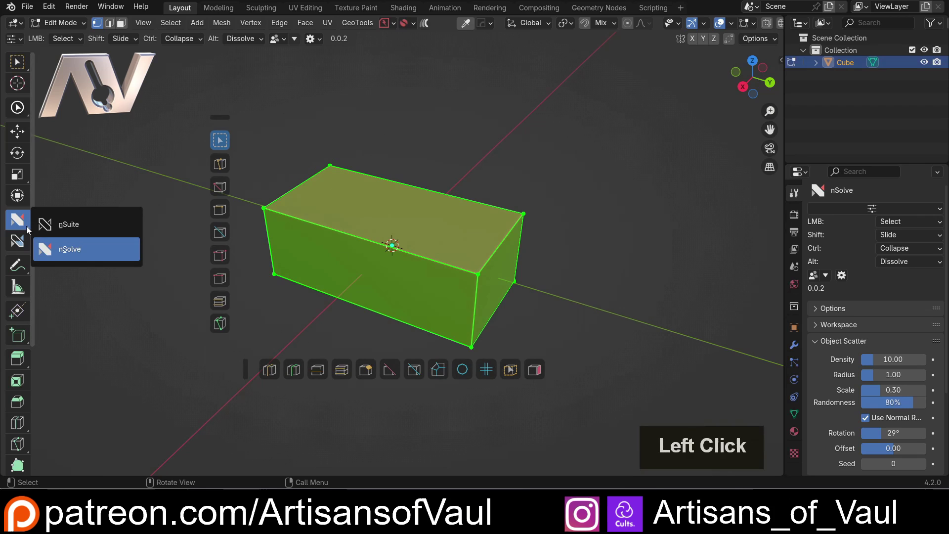
click(82, 253)
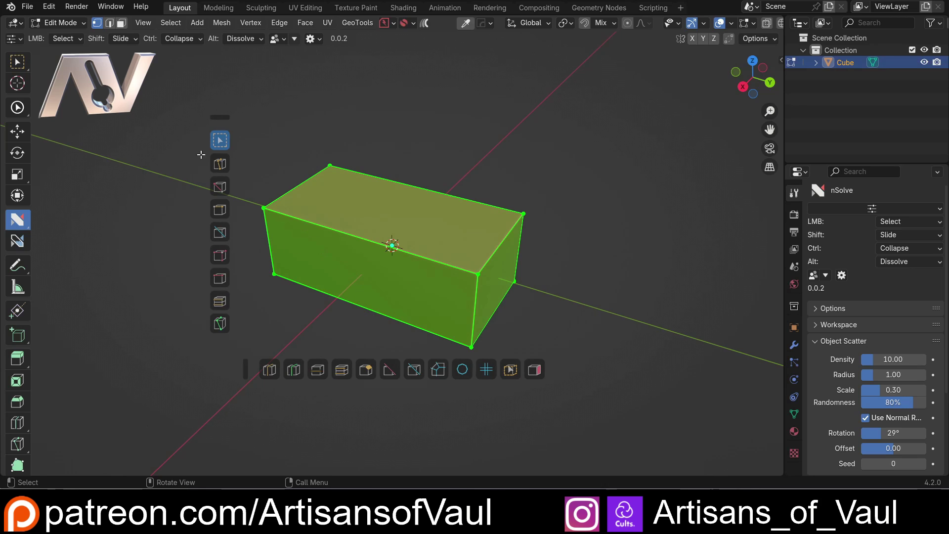
Clear the mesh selection on the box and switch to edge select mode.
click(304, 153)
scroll(282, 214, down, 1)
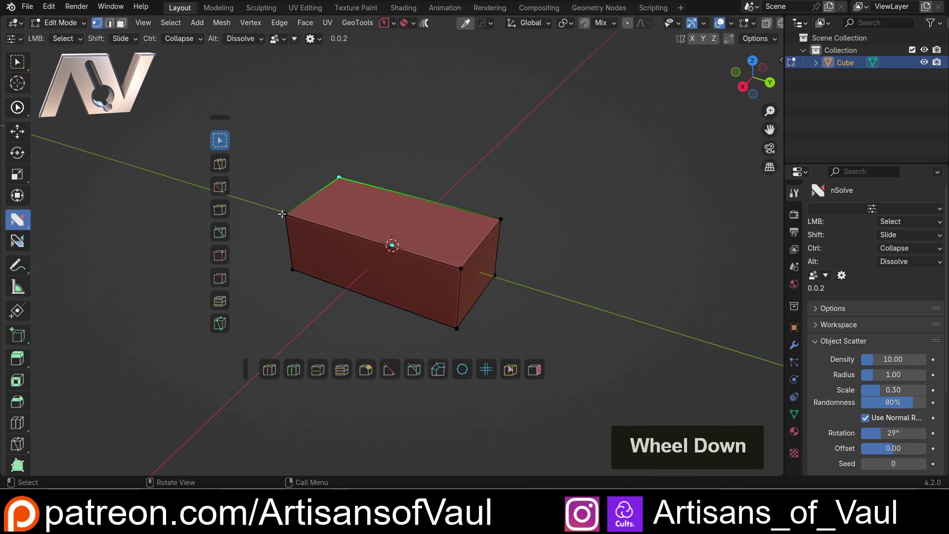
click(271, 161)
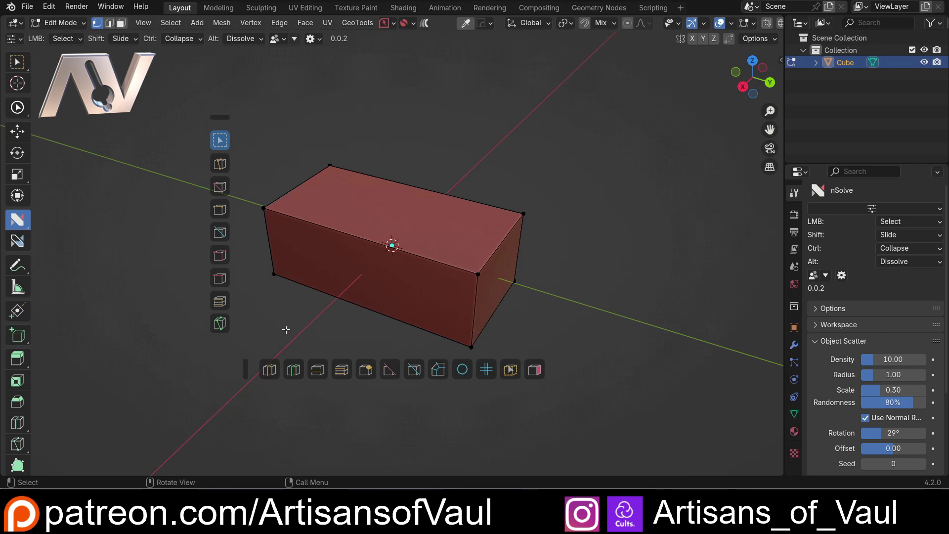
middle_drag(307, 322, 440, 254)
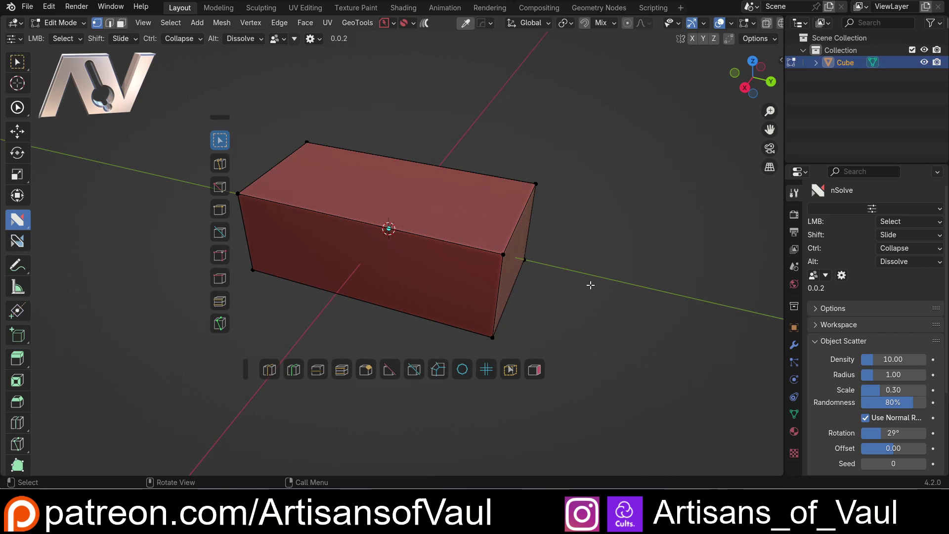
middle_drag(564, 286, 420, 258)
key(Tab)
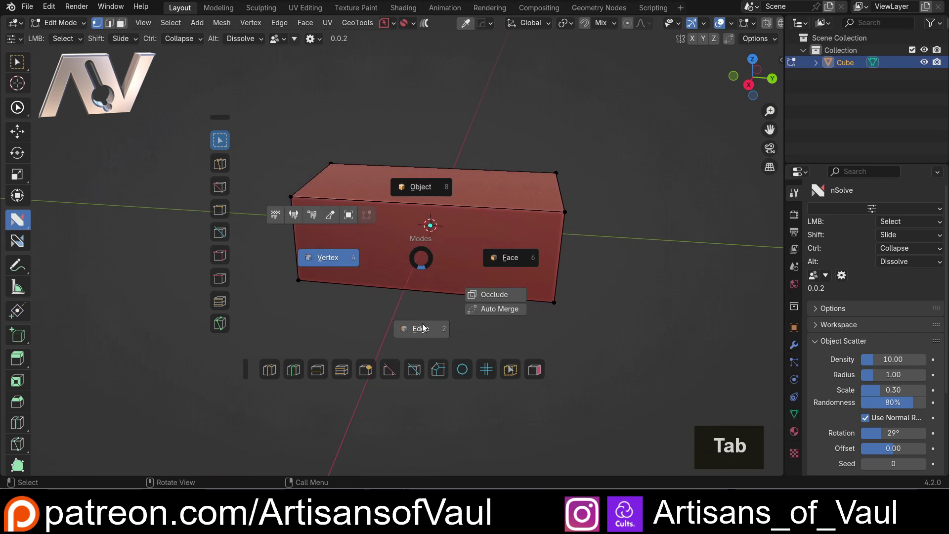
middle_drag(468, 297, 375, 322)
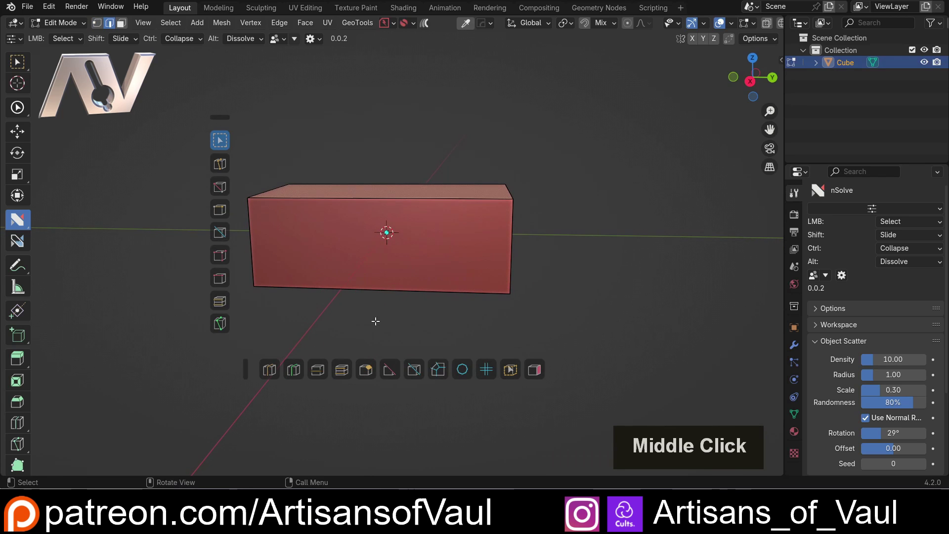
click(390, 368)
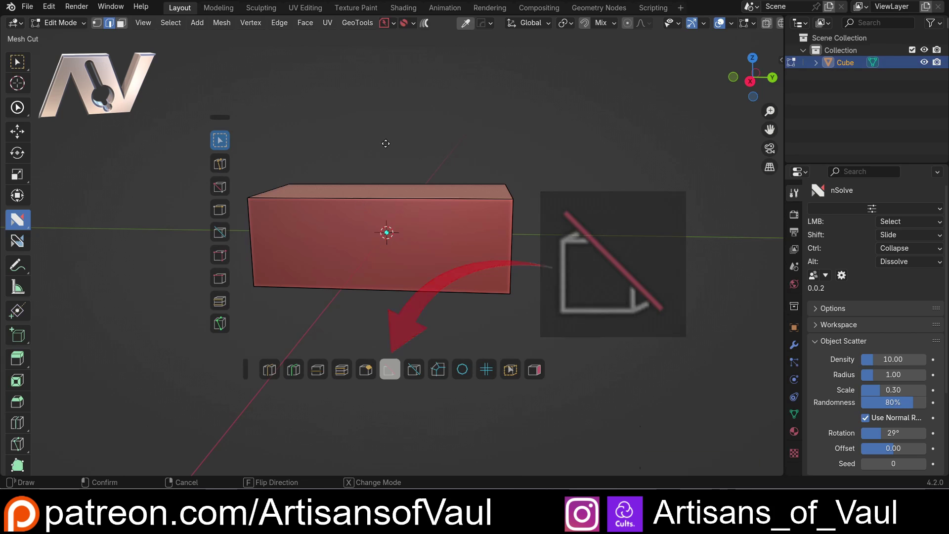
click(405, 335)
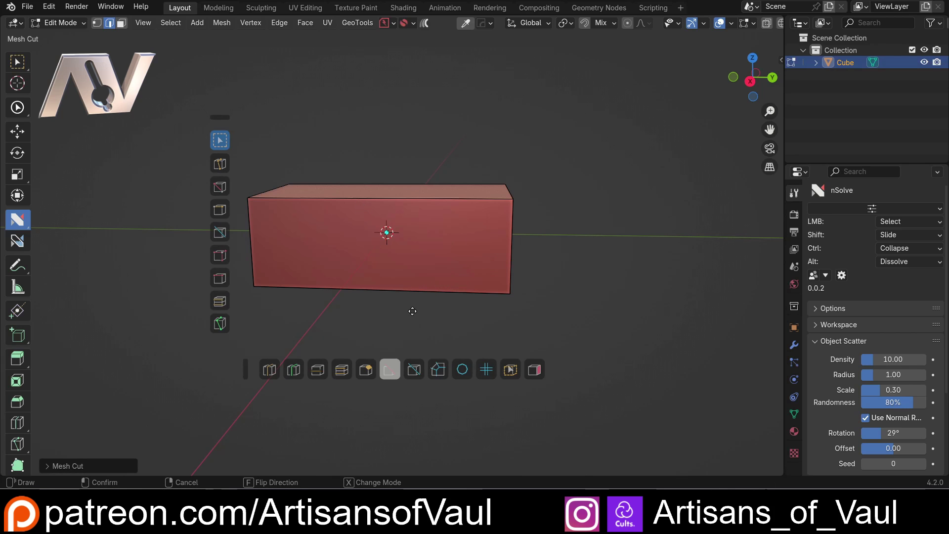
key(Escape)
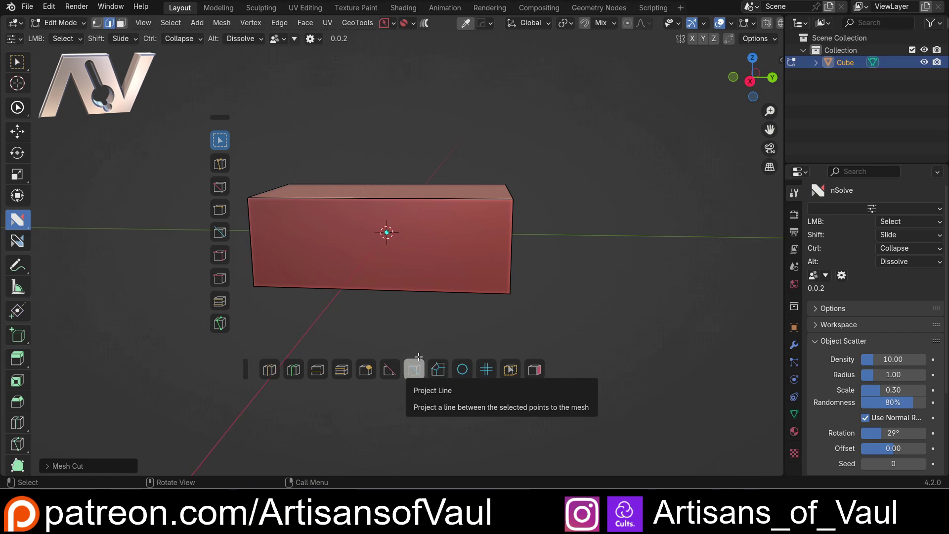
Try a diagonal Mesh Cut through the box's upper corner at the +Y end in perspective, and undo it.
mouse_move(405, 341)
middle_down()
mouse_move(412, 324)
mouse_move(398, 333)
mouse_move(494, 315)
mouse_move(404, 321)
mouse_move(438, 318)
mouse_move(421, 398)
mouse_move(466, 313)
mouse_move(494, 308)
mouse_move(428, 313)
mouse_move(400, 335)
middle_up()
click(389, 369)
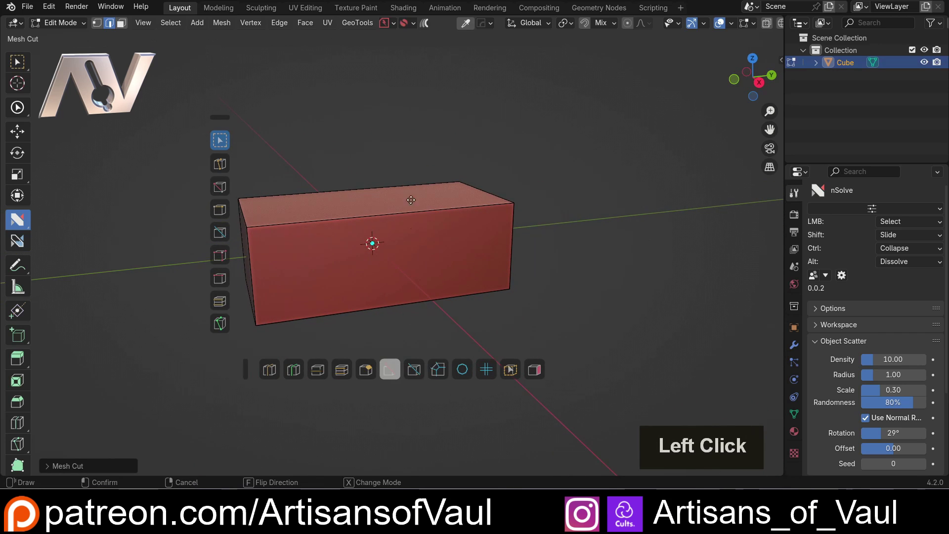
drag(381, 146, 568, 298)
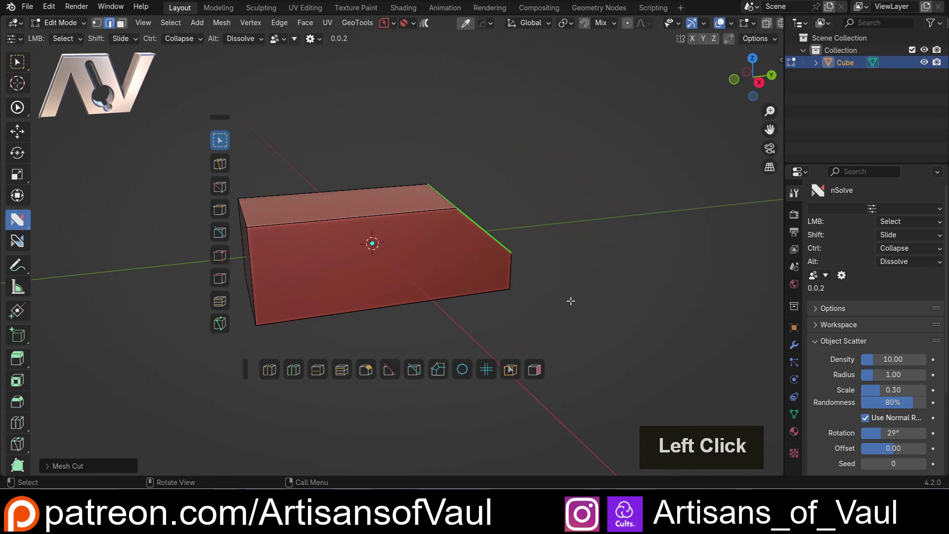
mouse_move(582, 259)
middle_down()
mouse_move(480, 258)
mouse_move(582, 259)
middle_up()
key(ctrl+z)
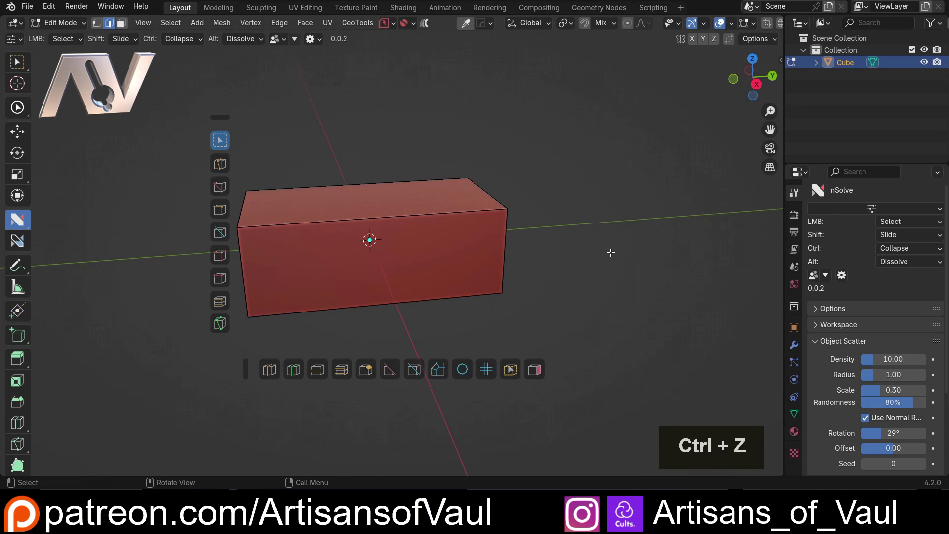
In the side view along X, cut off the box's upper and lower corners at the +Y end with two diagonal Mesh Cuts.
click(752, 79)
scroll(549, 230, up, 2)
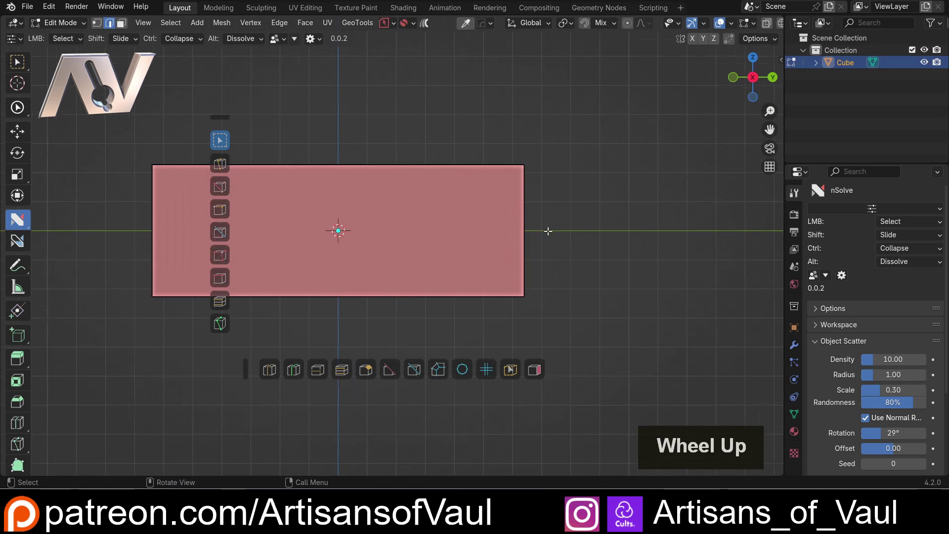
click(394, 367)
drag(391, 114, 583, 278)
click(389, 368)
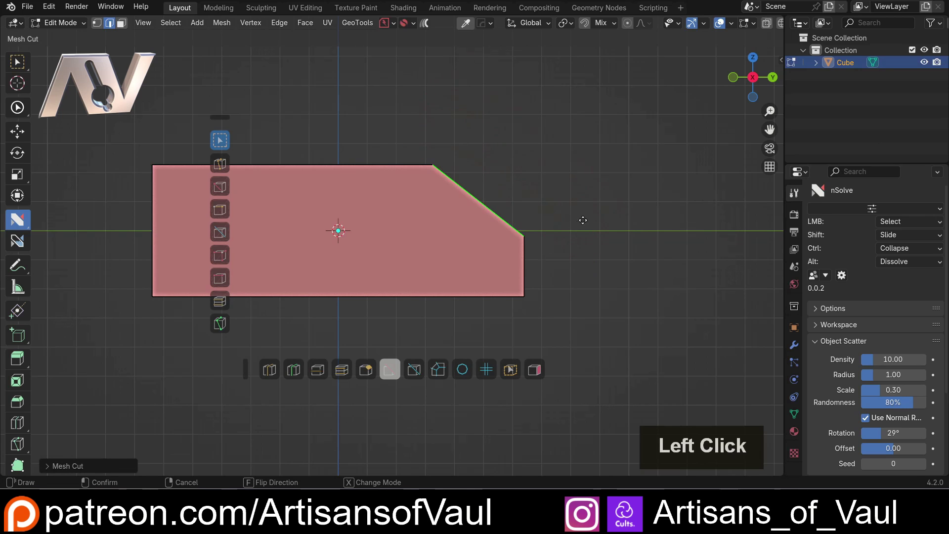
mouse_move(584, 220)
mouse_down()
mouse_move(434, 324)
mouse_move(402, 288)
mouse_move(392, 229)
mouse_move(390, 287)
mouse_move(474, 336)
mouse_move(538, 340)
mouse_move(323, 253)
mouse_move(346, 322)
mouse_move(479, 311)
mouse_up()
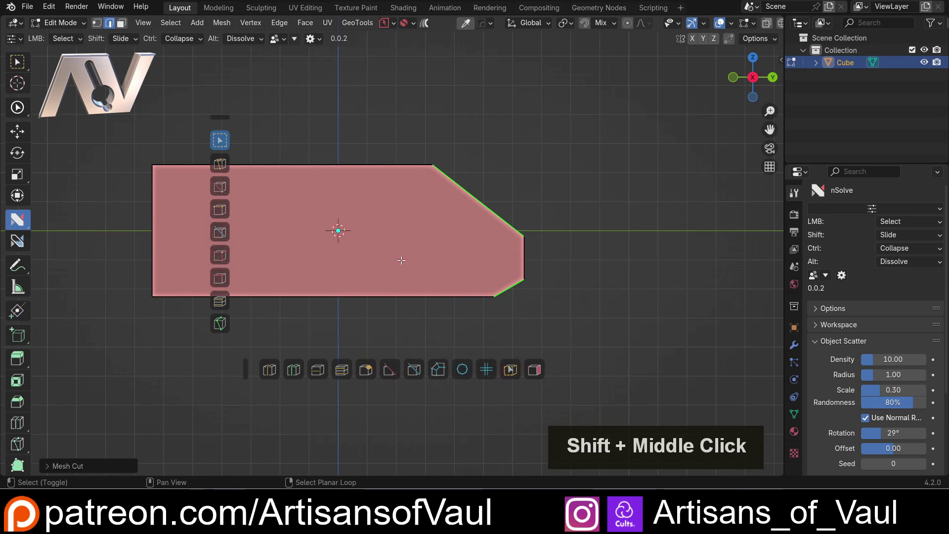
Cut off the box's lower corner at the −Y end with a diagonal Mesh Cut, flipping the cut direction.
shift+middle_drag(402, 261, 604, 270)
drag(364, 290, 435, 336)
key(f)
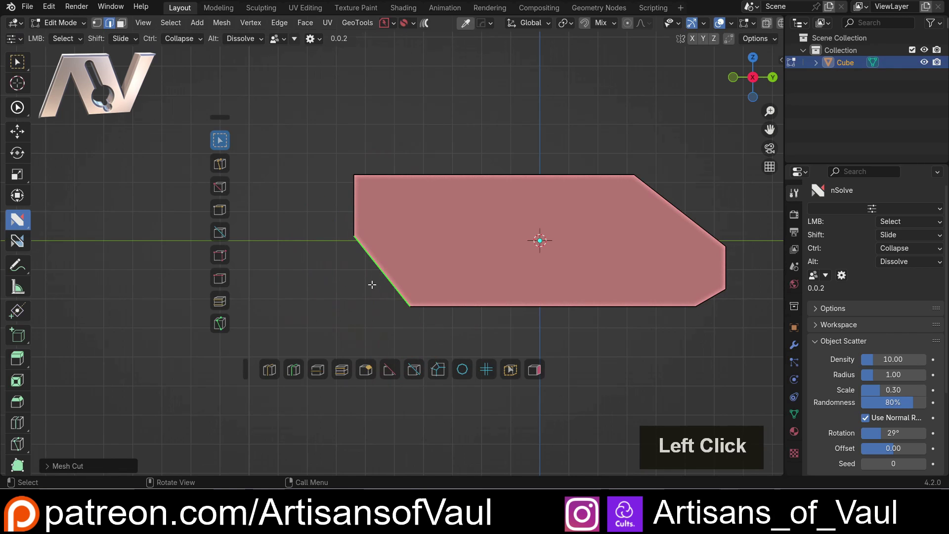
Slice a diagonal line across the −Y end, from the upper edge to the sloped lower corner, using Mesh Slice mode.
drag(455, 112, 340, 313)
key(x)
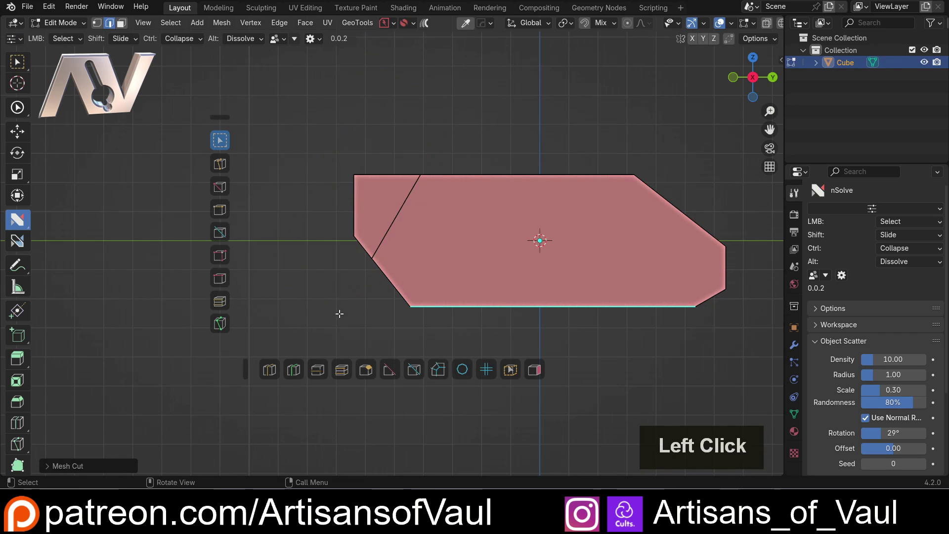
middle_drag(310, 147, 359, 176)
click(764, 82)
shift+middle_drag(593, 247, 575, 230)
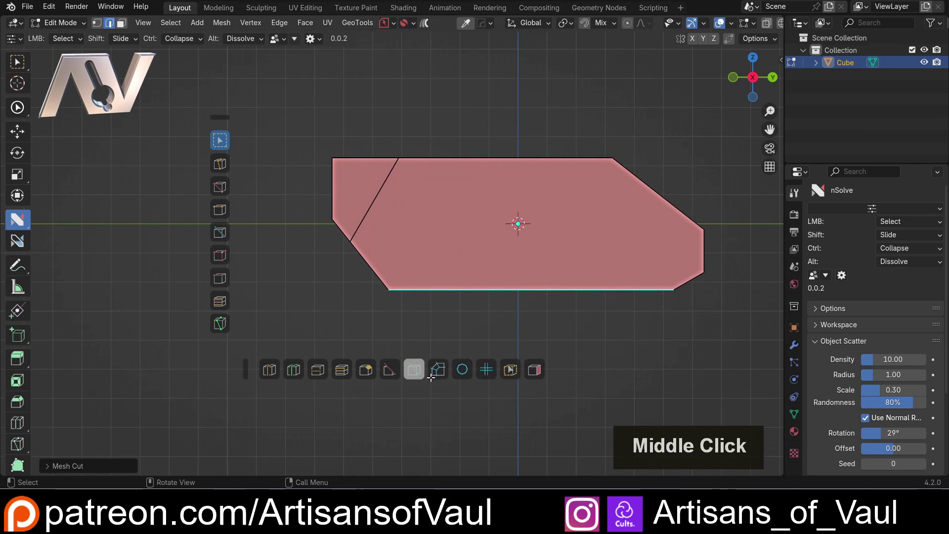
middle_drag(343, 260, 399, 346)
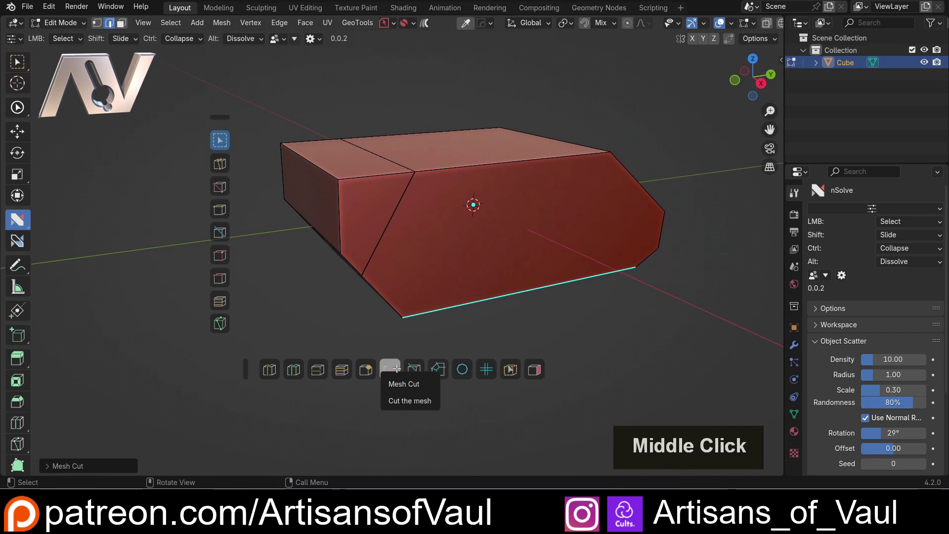
scroll(463, 324, down, 1)
middle_drag(463, 317, 387, 288)
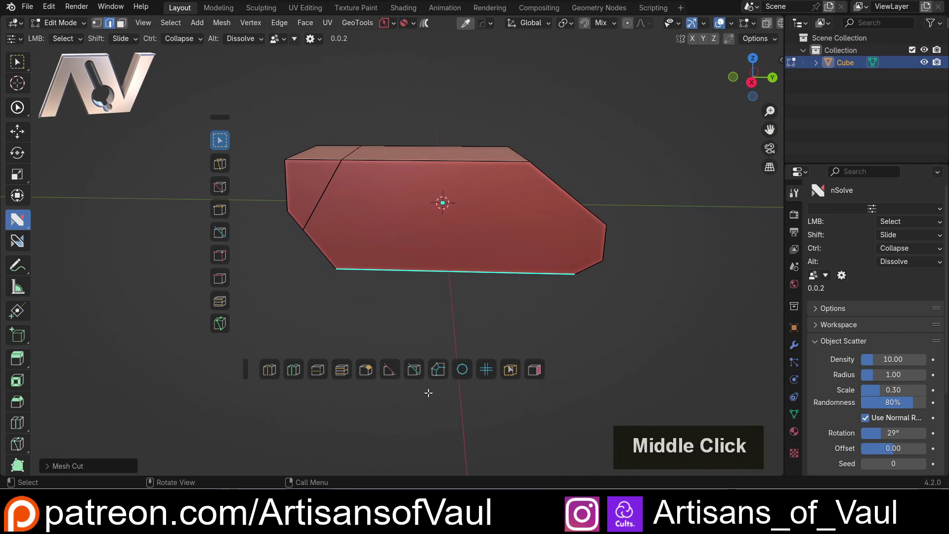
From the top view, cut off the +X corner of the +Y end diagonally, changing Mesh Slice back to Mesh Cut mode.
click(394, 371)
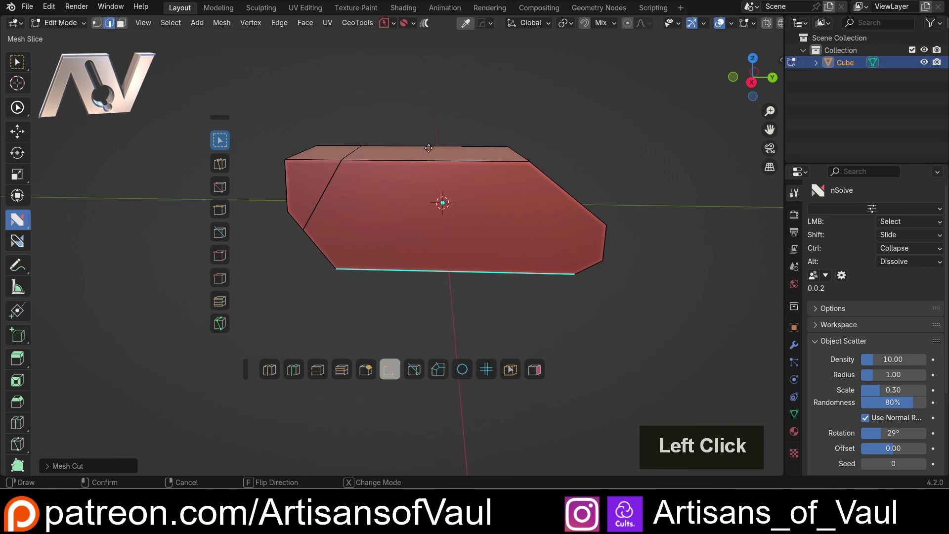
middle_click(495, 128)
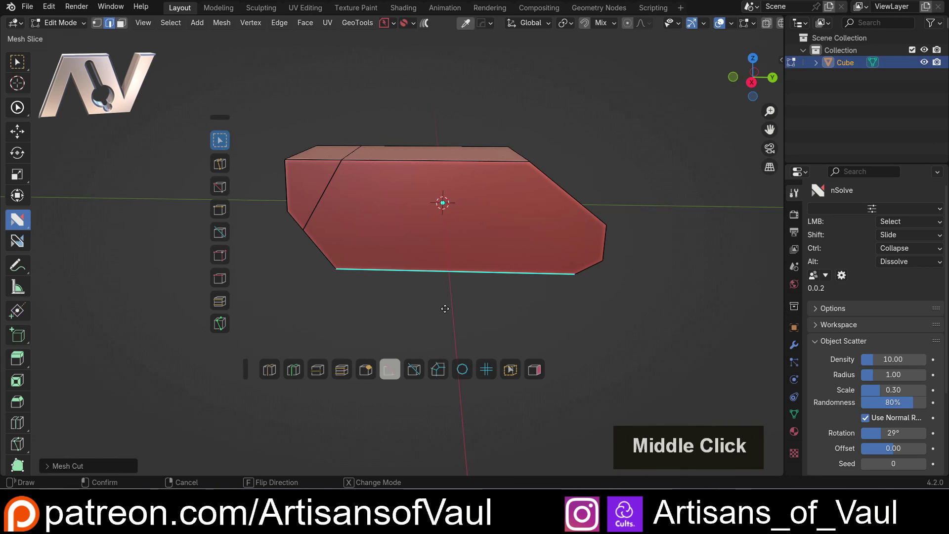
shift+middle_click(736, 77)
click(737, 77)
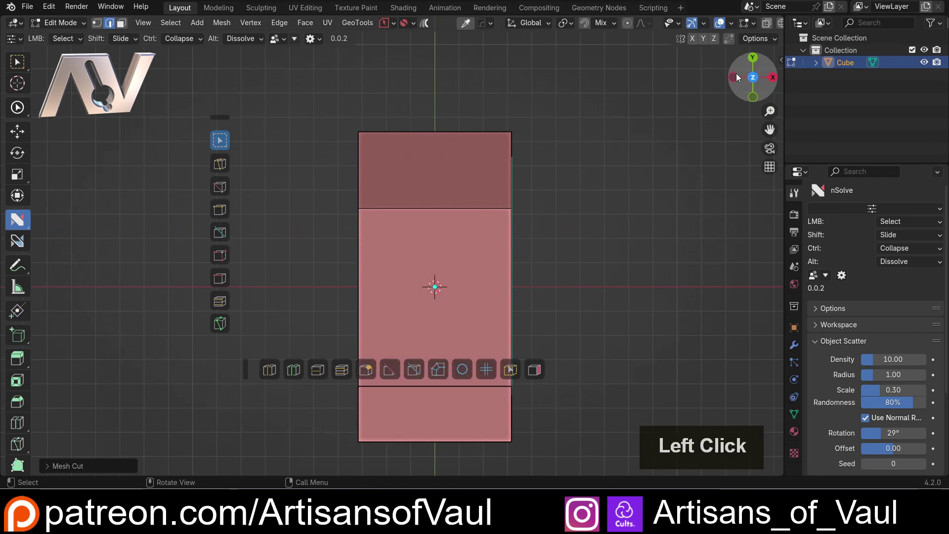
click(390, 369)
drag(463, 93, 532, 324)
key(x)
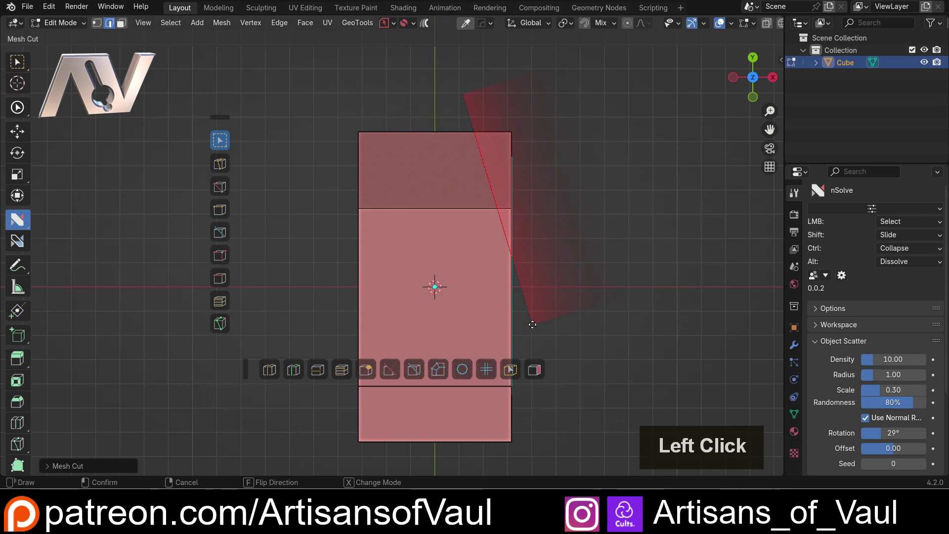
click(532, 324)
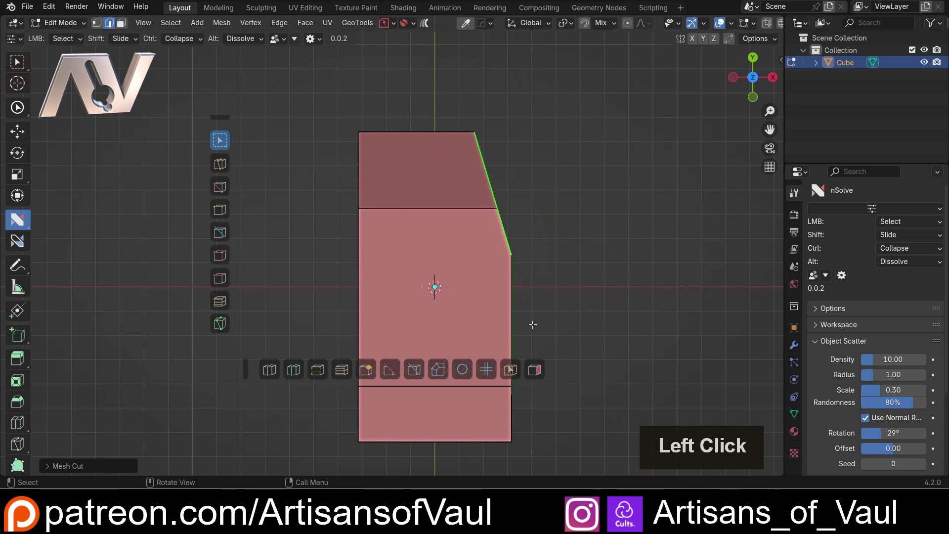
From the top view, cut off the +X corner of the −Y end with a diagonal Mesh Cut.
click(391, 362)
shift+middle_click(560, 191)
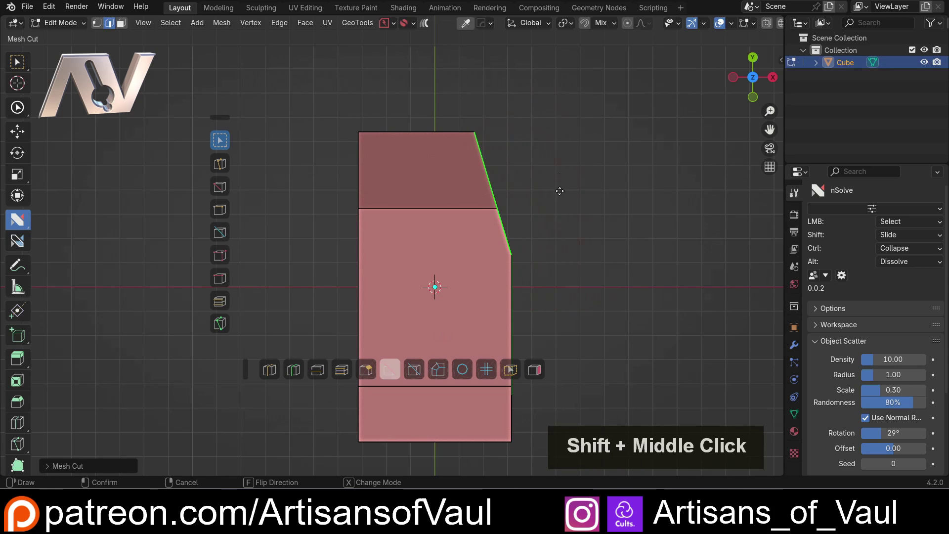
click(540, 304)
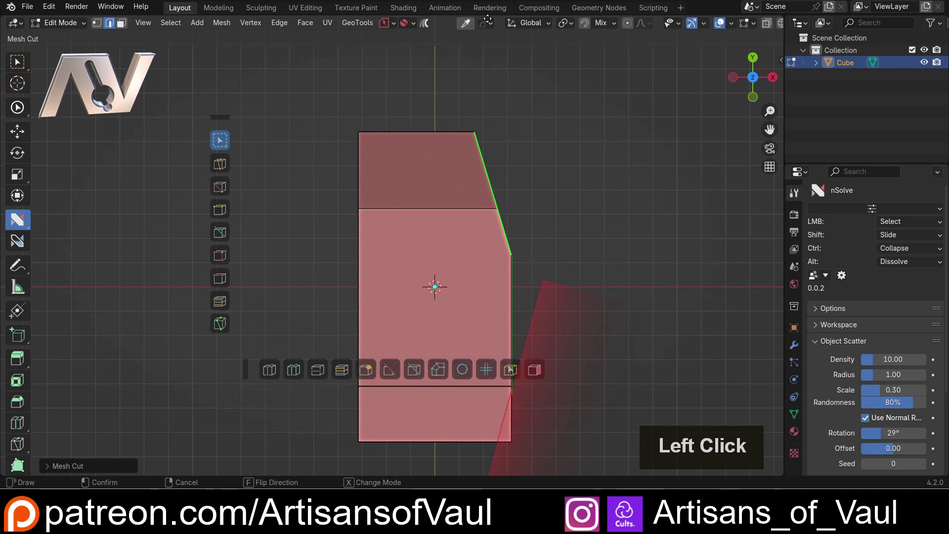
click(488, 457)
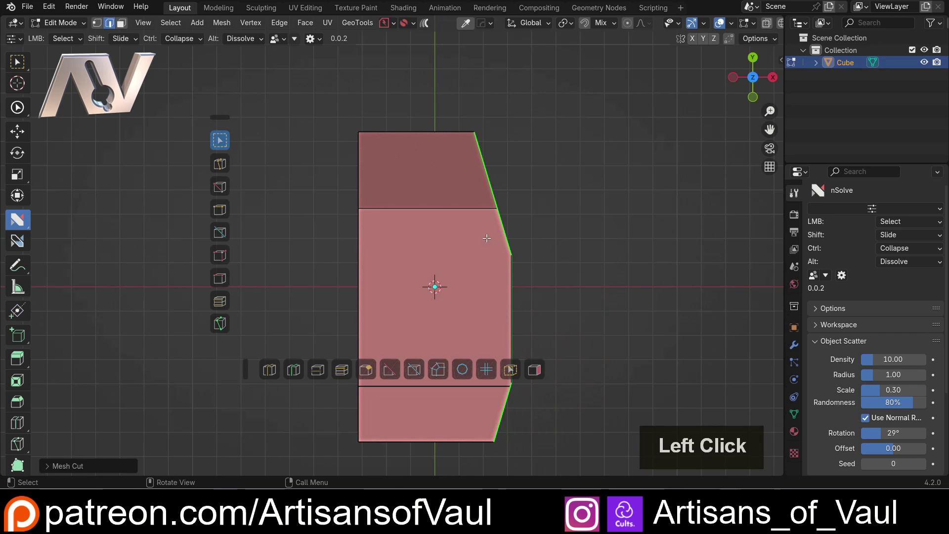
Project a slanted line across the middle section's top and side faces using Project Line with Cut Through off.
middle_drag(534, 314, 435, 247)
scroll(460, 214, down, 1)
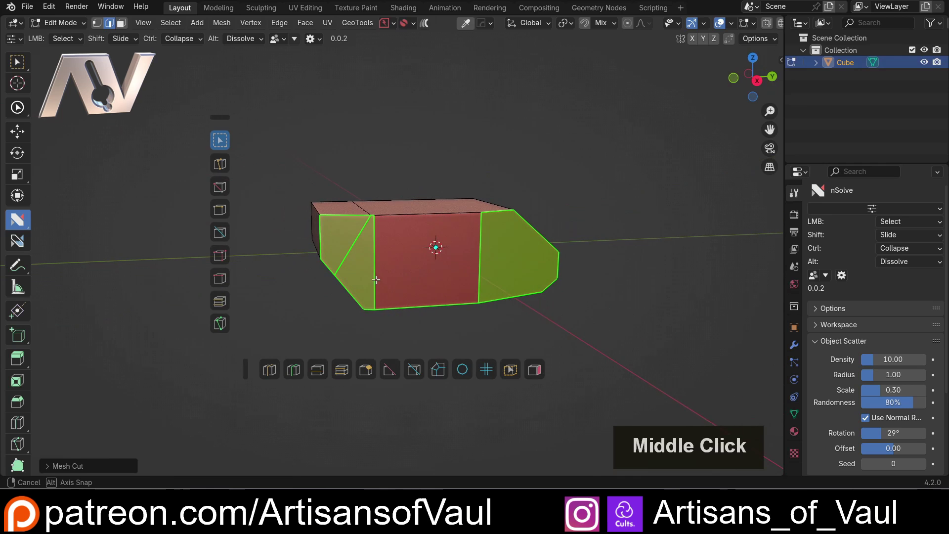
click(413, 366)
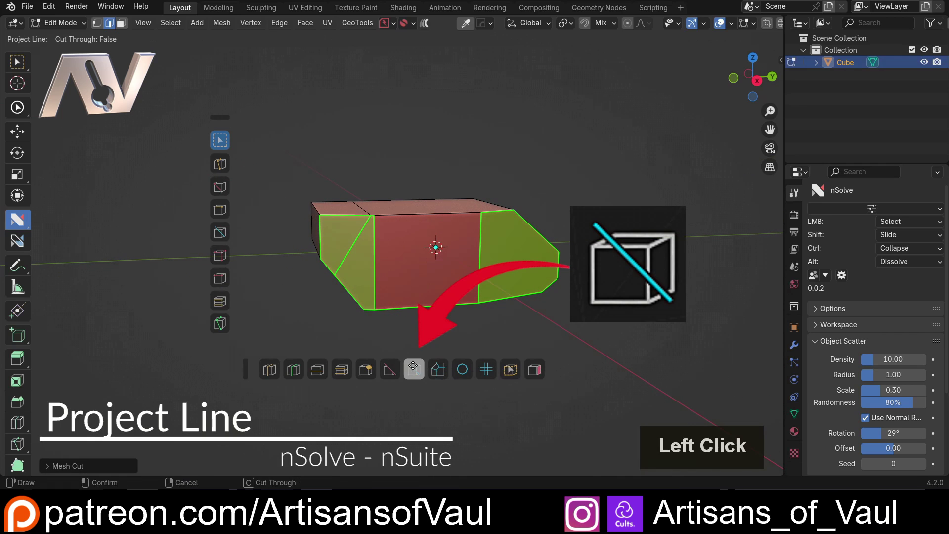
click(404, 155)
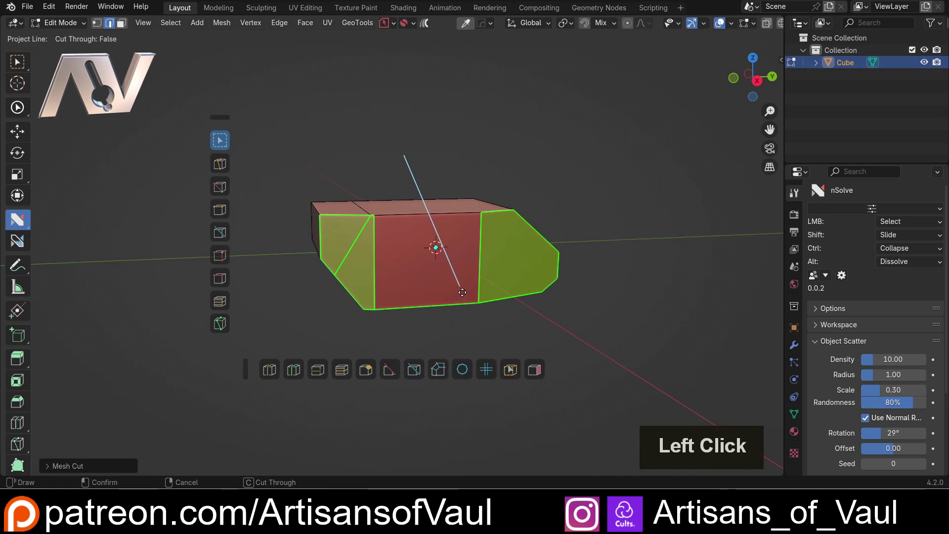
click(379, 343)
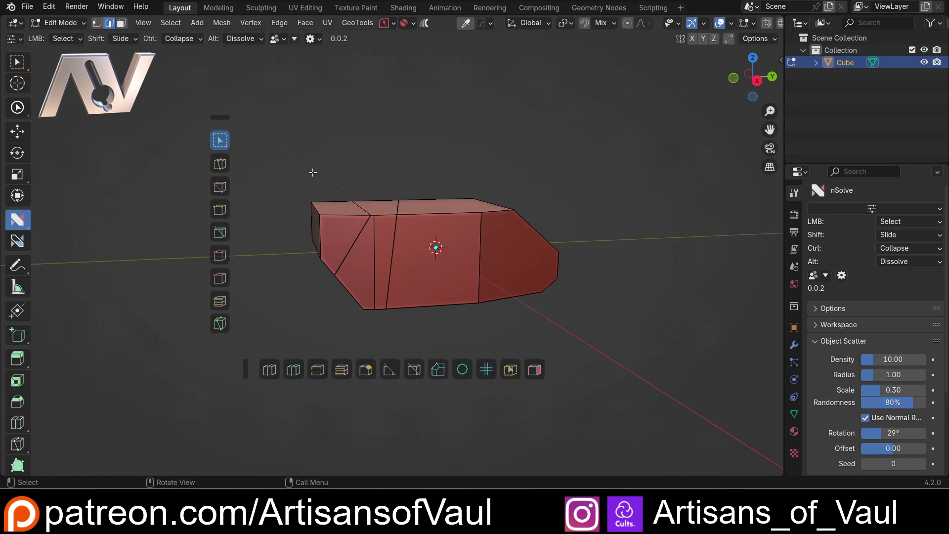
Try a slanted Project Line through the whole body with Cut Through on, and undo it.
middle_drag(313, 172, 434, 131)
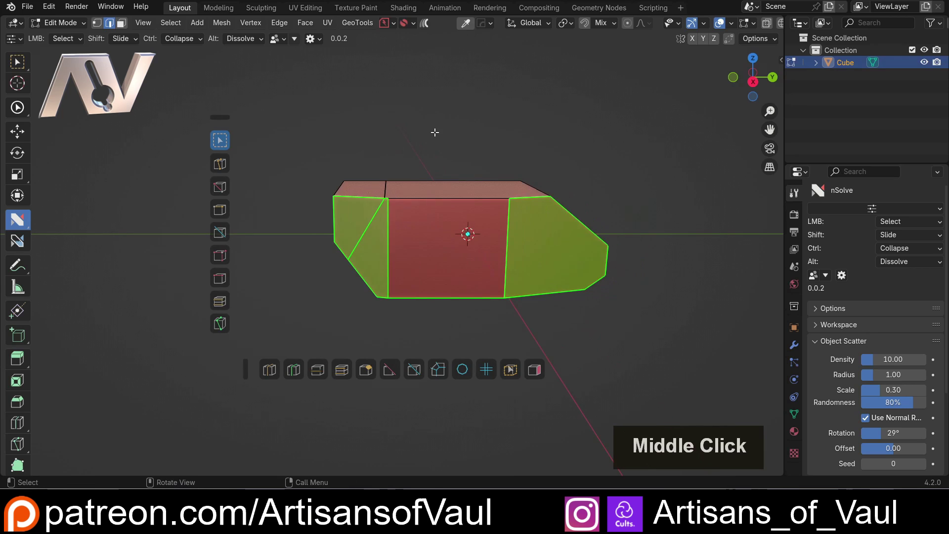
click(410, 370)
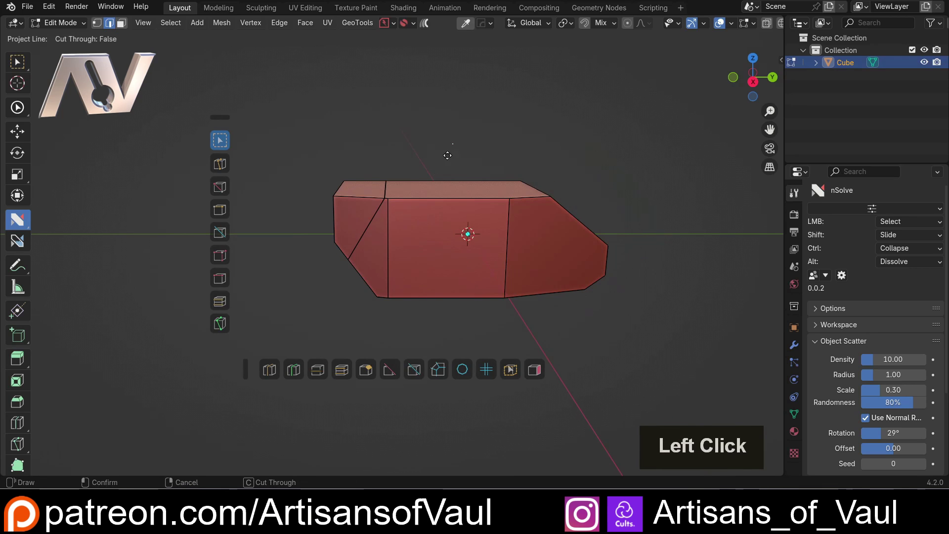
drag(447, 155, 382, 339)
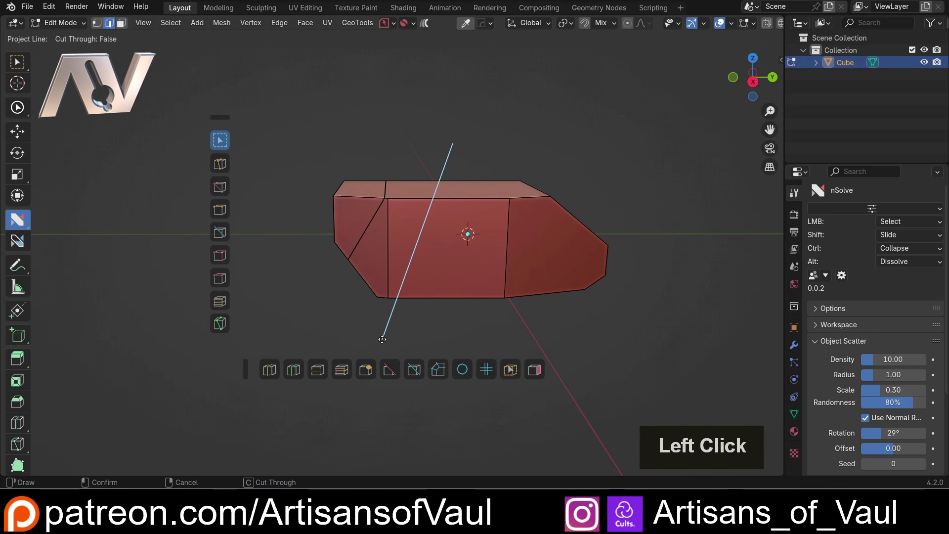
key(c)
click(382, 339)
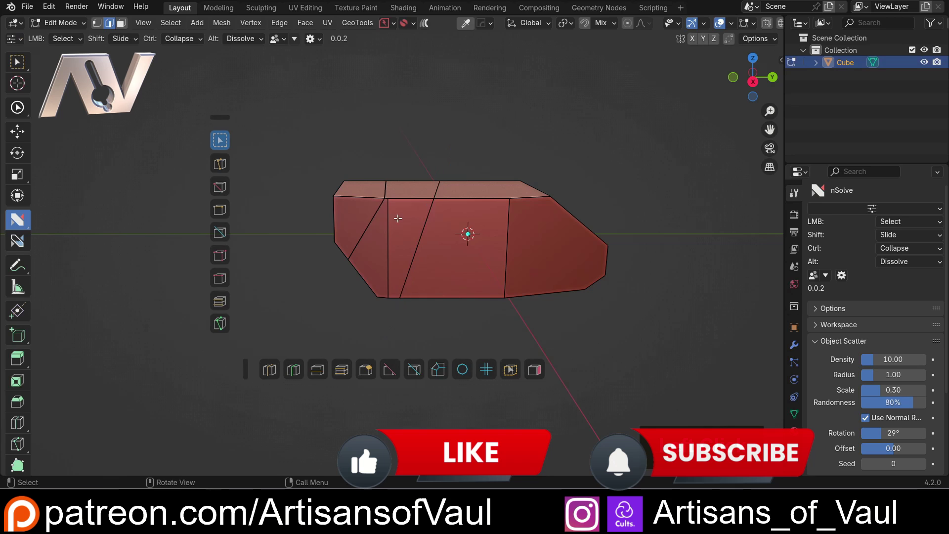
middle_drag(398, 218, 338, 146)
key(ctrl+z)
Project a steep line down the middle section near the −Y end, switching Cut Through from on to off.
click(414, 369)
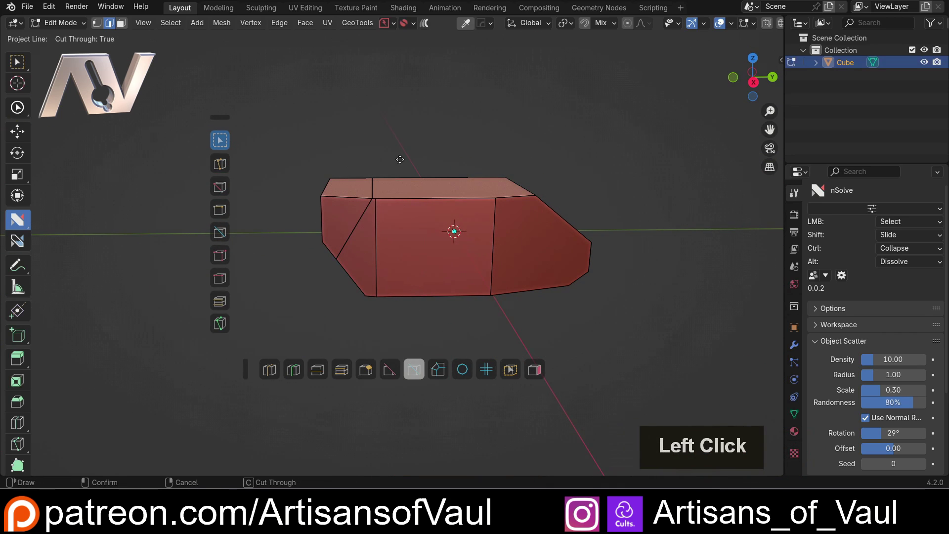
click(418, 116)
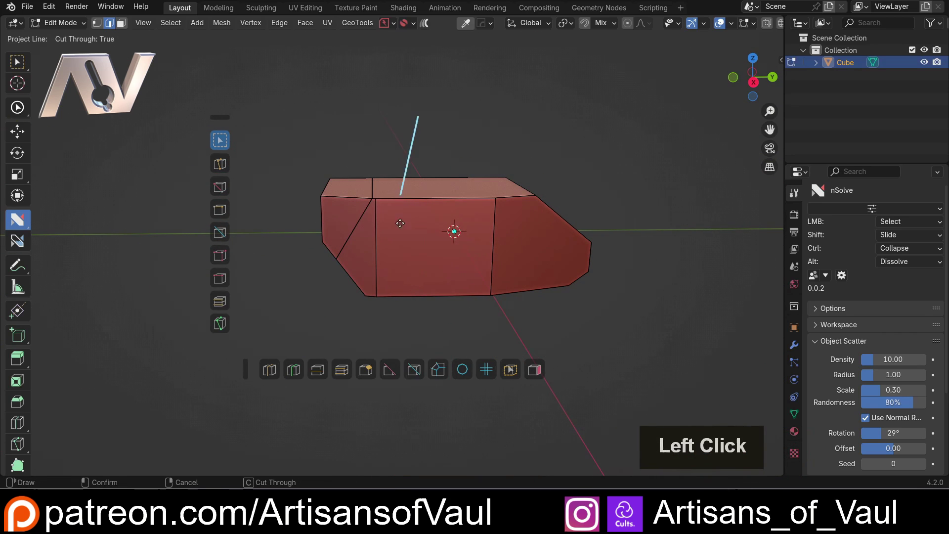
alt+click(375, 333)
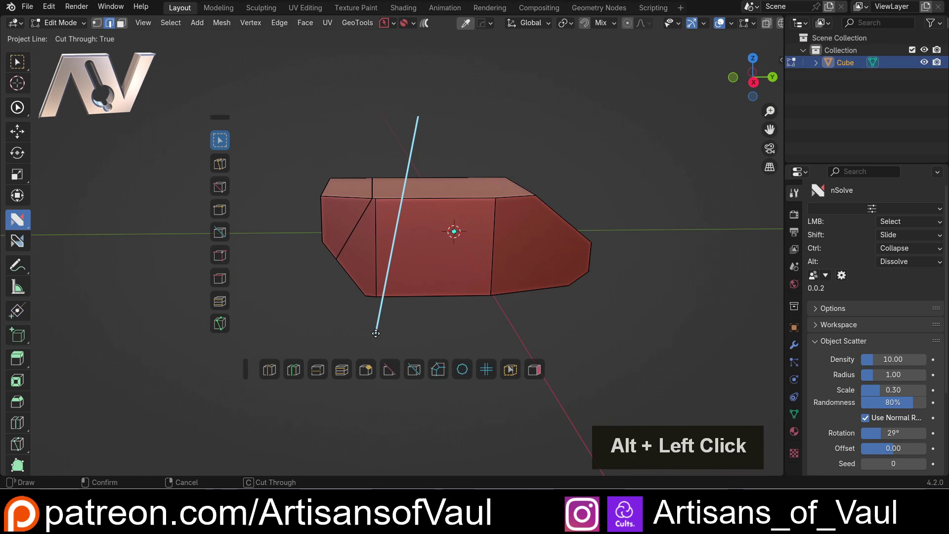
alt+click(376, 333)
alt+click(375, 333)
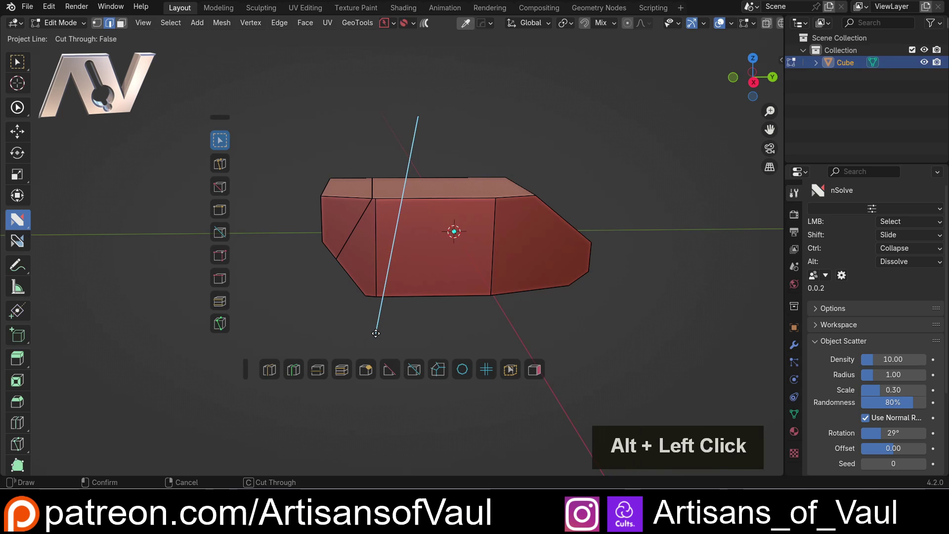
alt+click(375, 333)
middle_drag(375, 251, 388, 339)
click(414, 368)
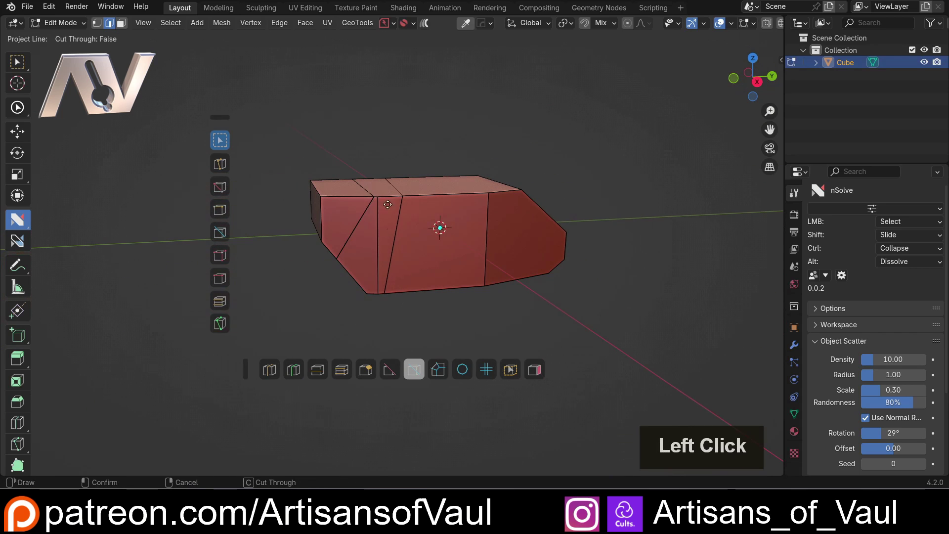
drag(358, 144, 345, 170)
key(Escape)
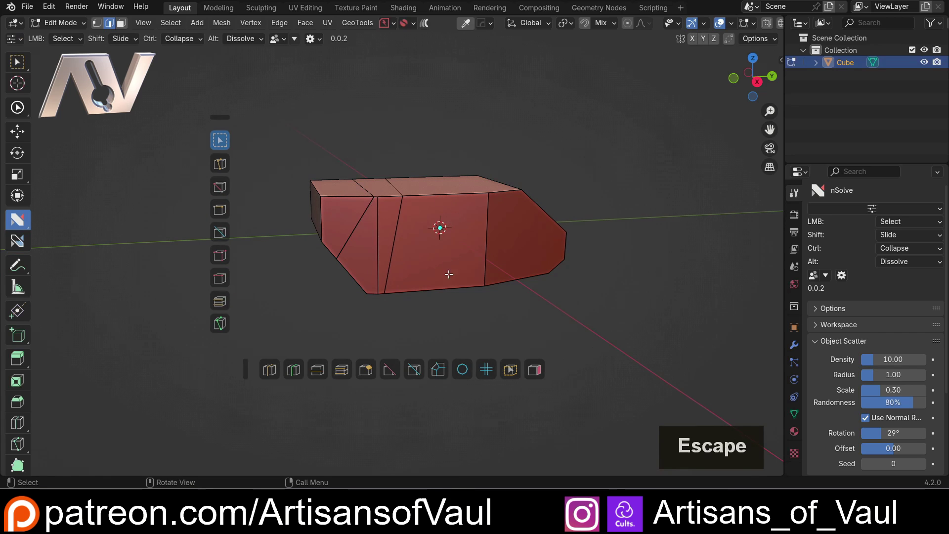
Project a diagonal line across the top and side faces at the −Y end, and undo all the projected lines.
middle_drag(449, 274, 412, 301)
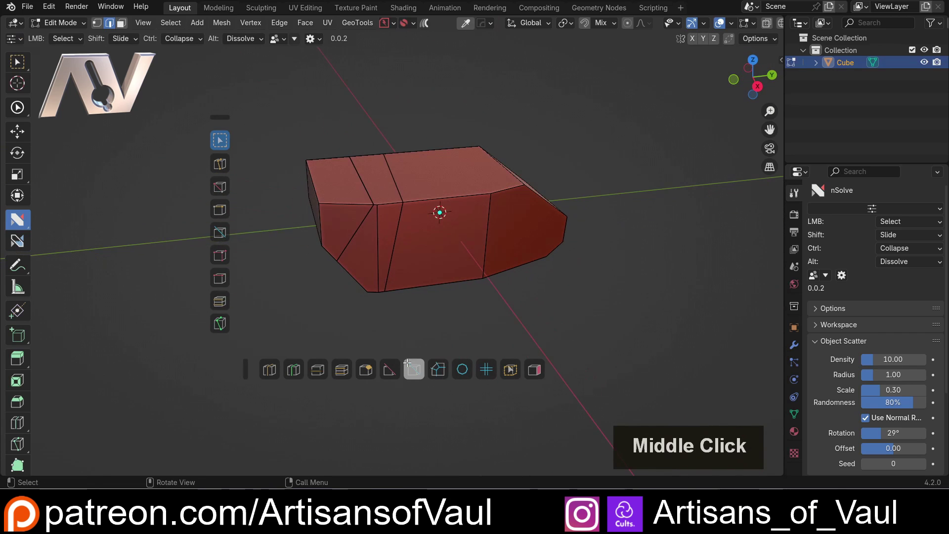
click(413, 368)
middle_click(395, 208)
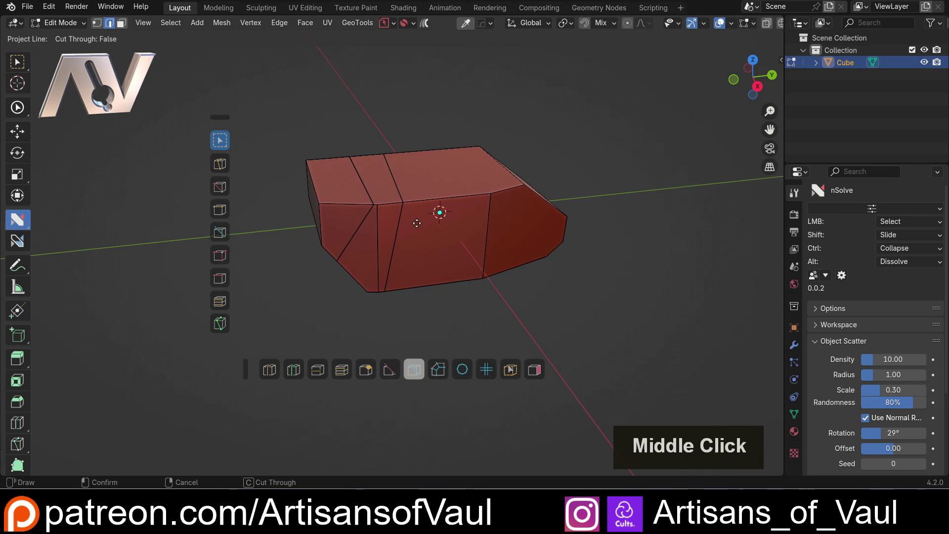
click(358, 109)
click(309, 265)
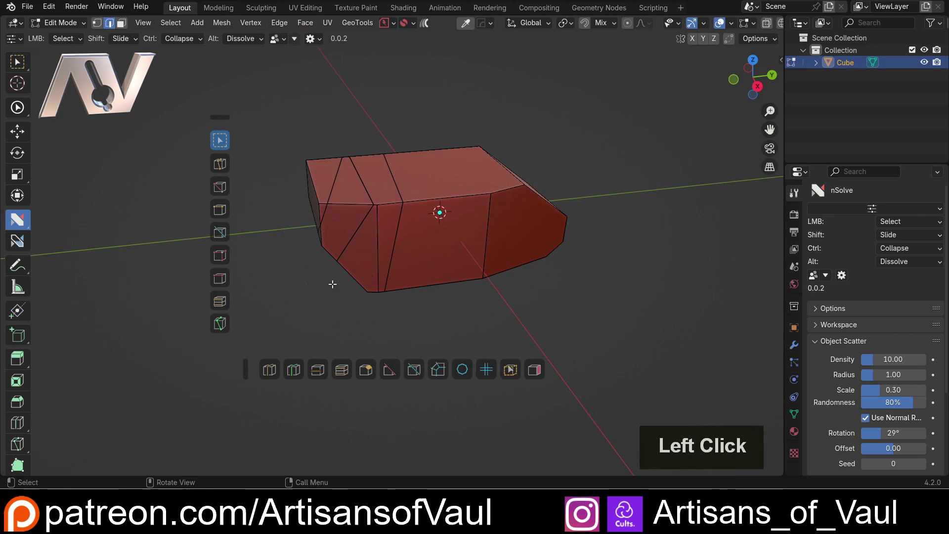
key(ctrl+z)
key(ctrl+shift+z)
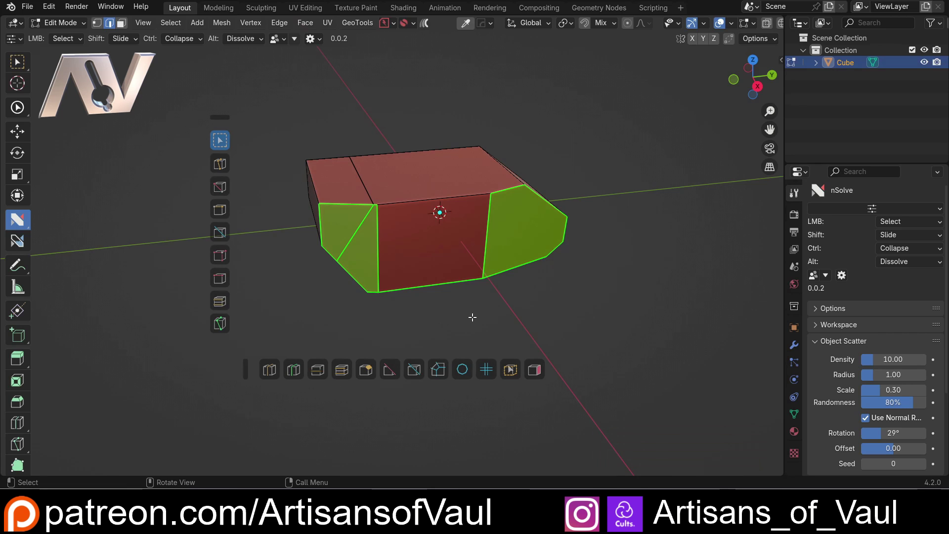
Select the lower edge of the middle side face and preview a single loop cut on that face.
click(455, 310)
middle_drag(538, 309, 409, 313)
scroll(307, 328, up, 2)
shift+middle_drag(307, 328, 317, 358)
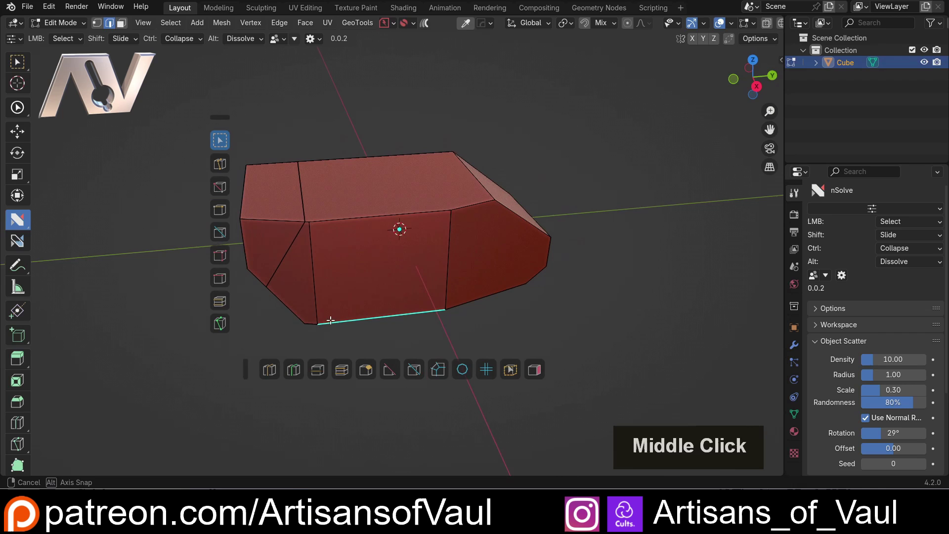
click(294, 370)
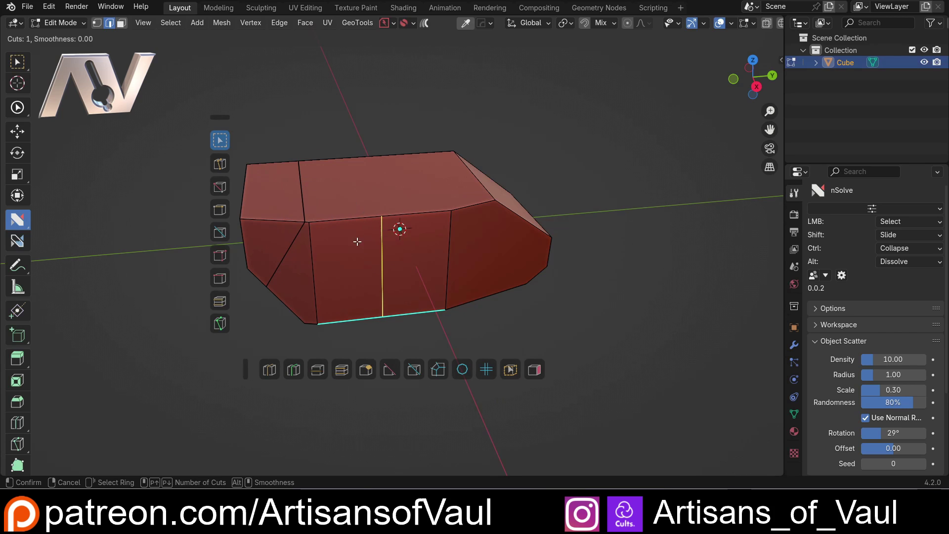
key(Escape)
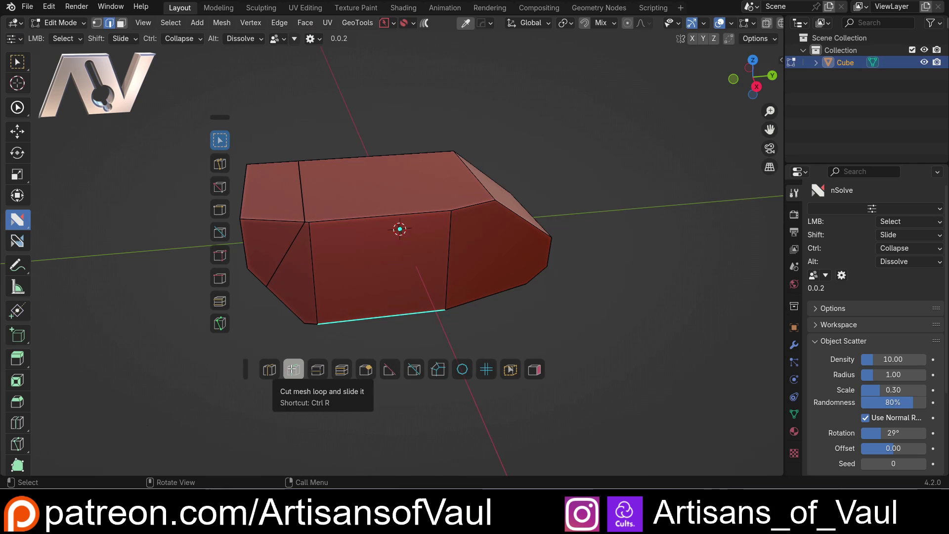
Try a single loop cut on the middle side face, sliding it toward the −Y end by about -0.38.
key(ctrl+r)
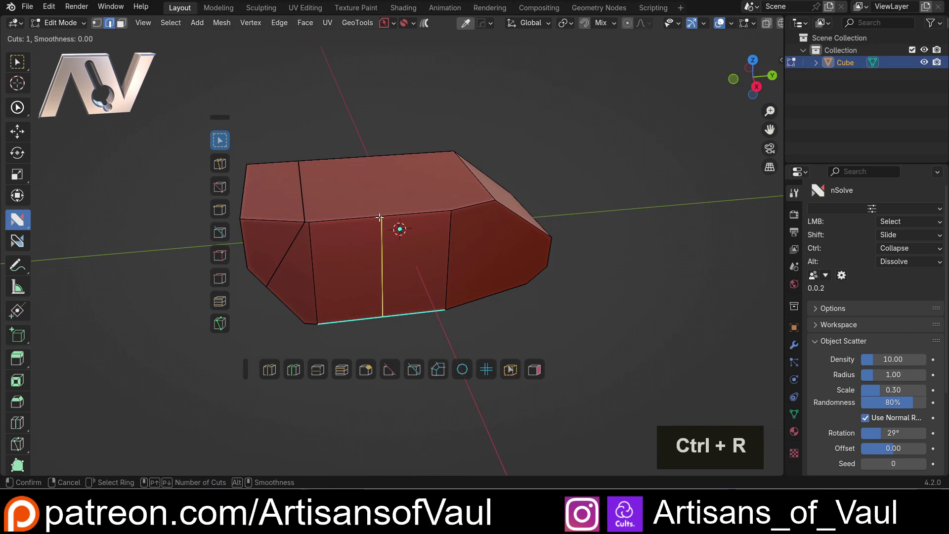
click(379, 217)
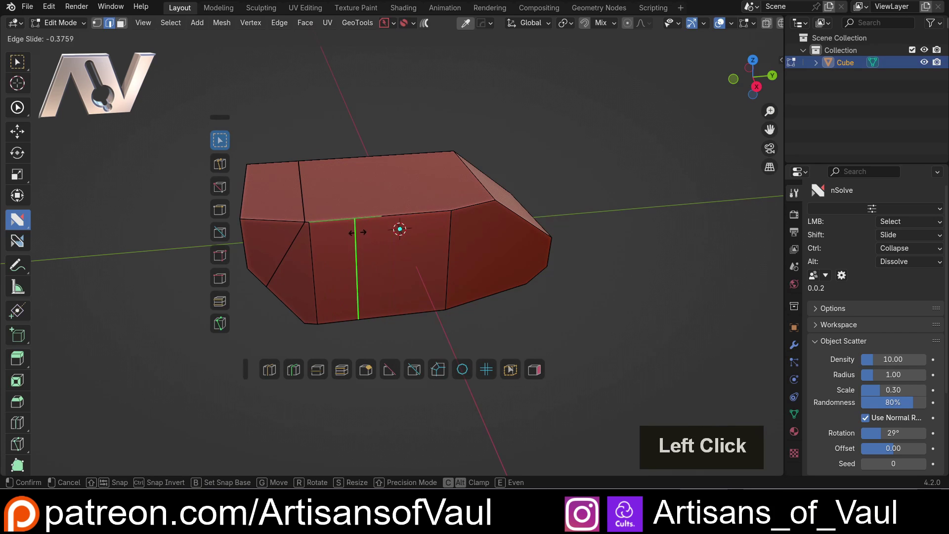
key(Escape)
key(ctrl+z)
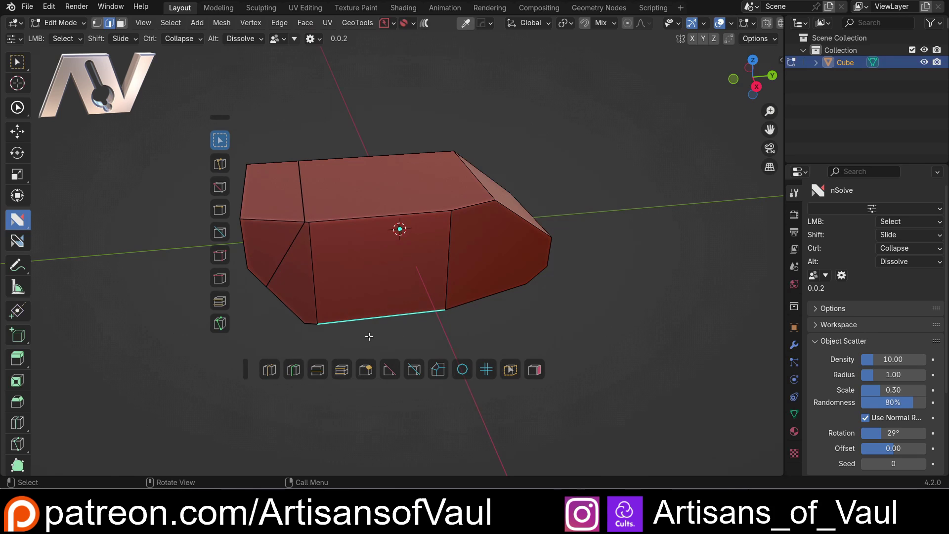
click(300, 370)
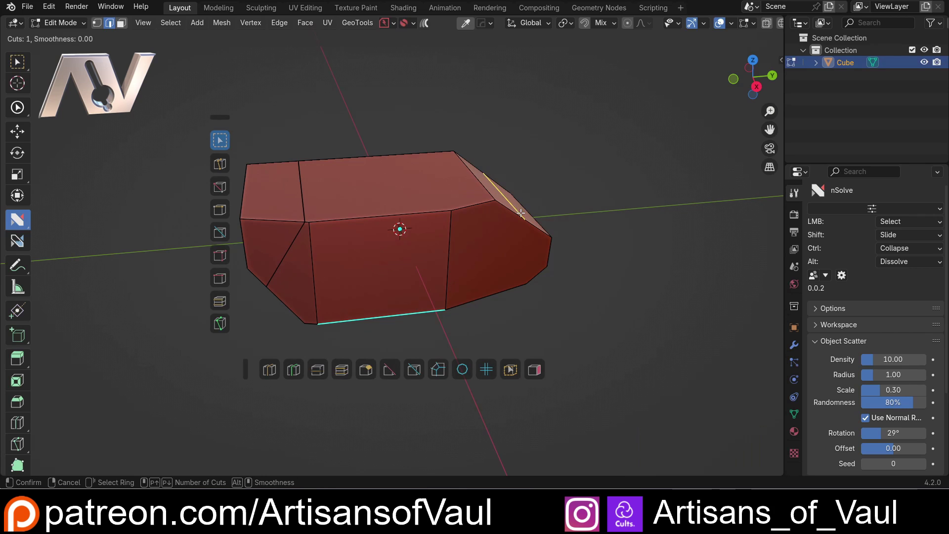
key(Escape)
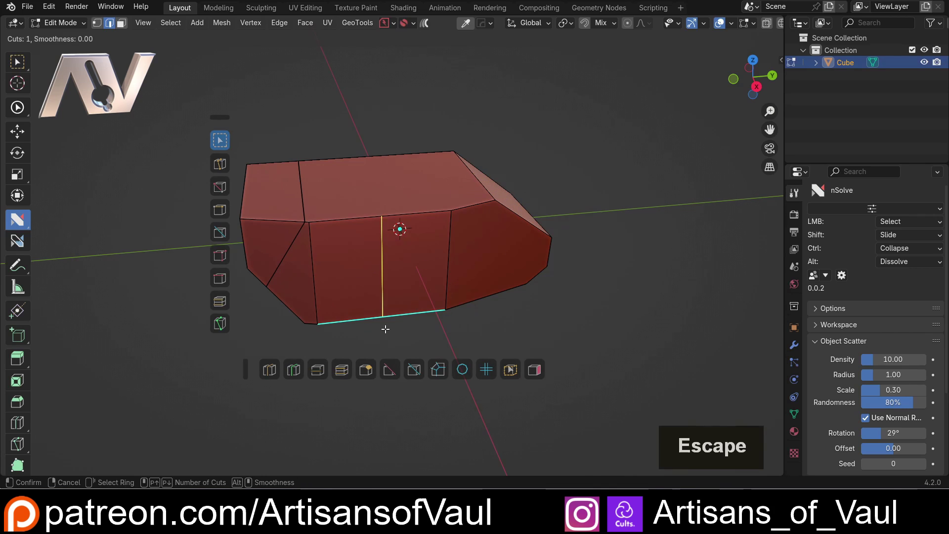
Make a Hard Loop Cut in Normal orientation across the top and side, just before the +Y end's upper slope.
scroll(313, 313, down, 2)
middle_drag(310, 313, 292, 342)
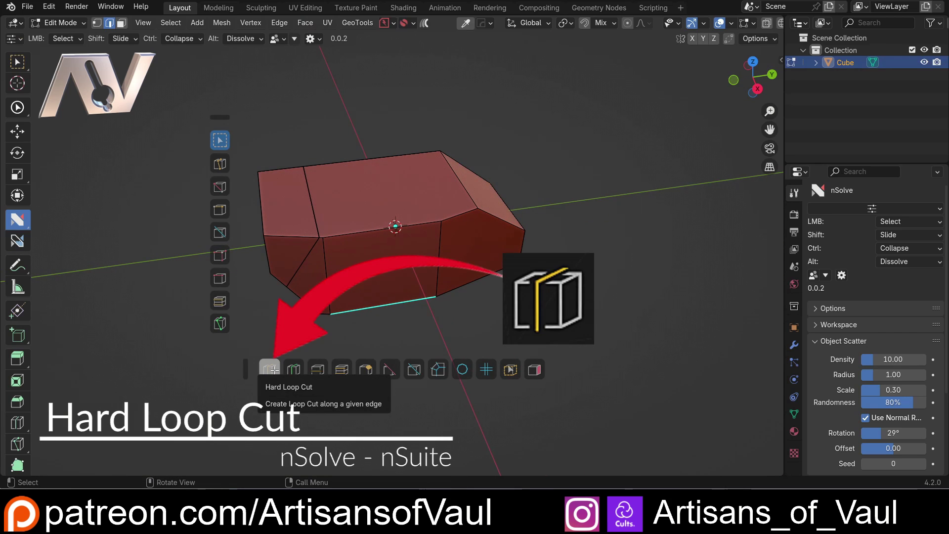
scroll(382, 334, up, 2)
middle_drag(376, 336, 374, 324)
shift+middle_drag(449, 335, 422, 341)
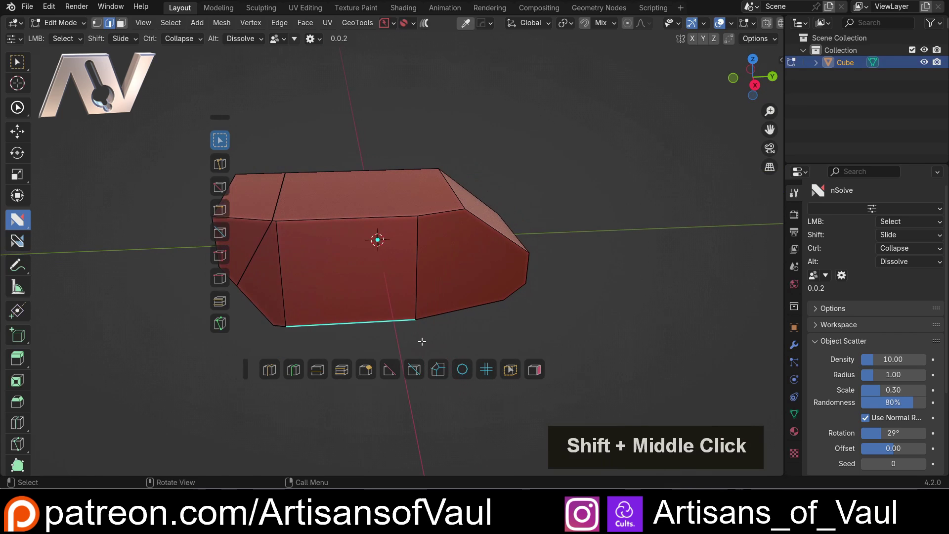
click(358, 256)
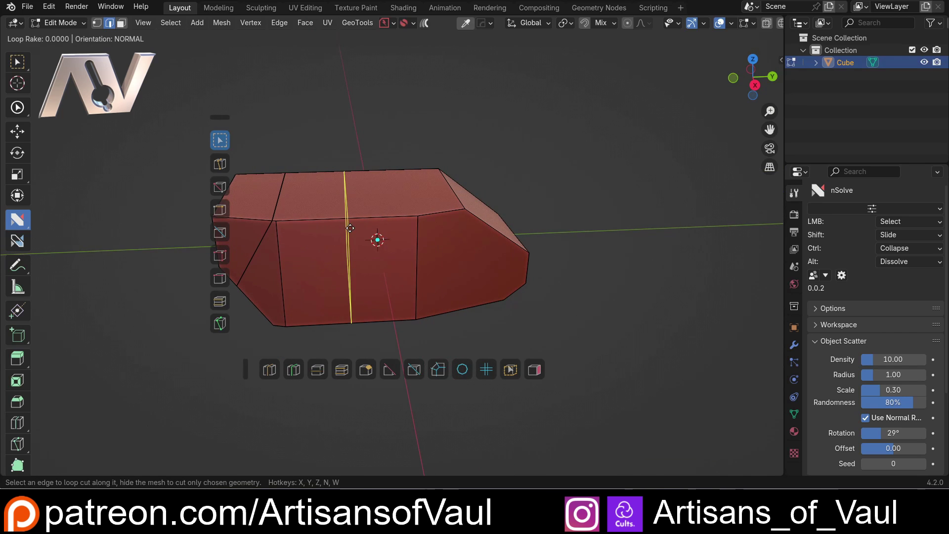
drag(345, 238, 465, 269)
click(463, 269)
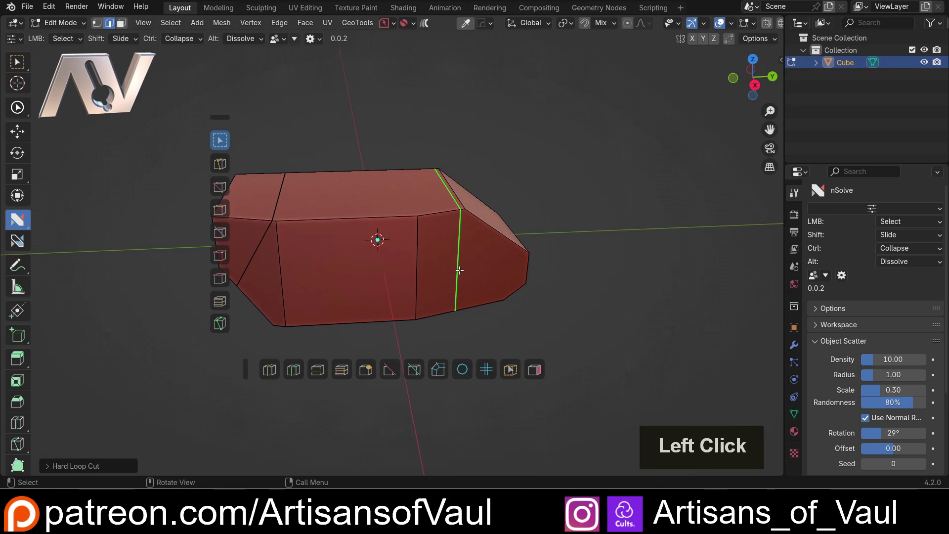
Try a second Hard Loop Cut in Normal orientation across the top and side, just past the middle side face's +Y edge.
middle_drag(562, 252, 524, 247)
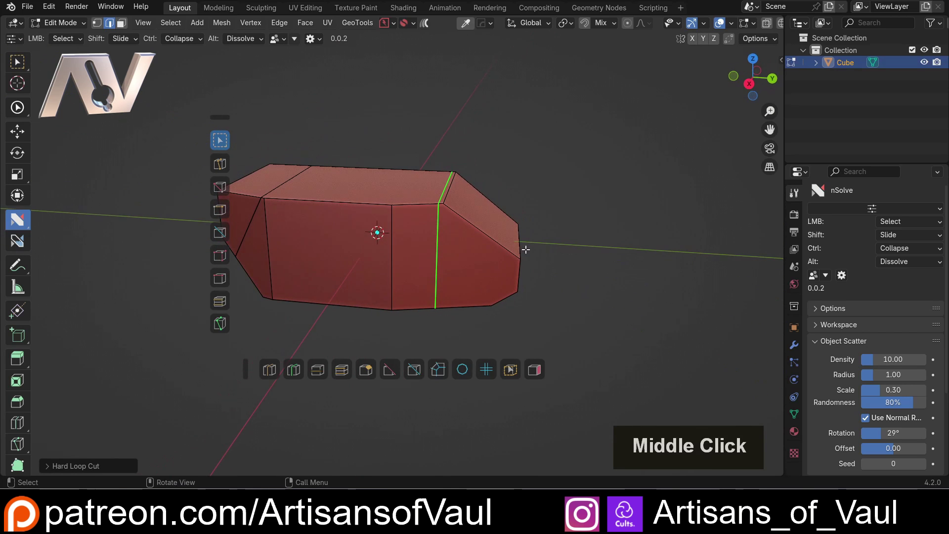
click(277, 369)
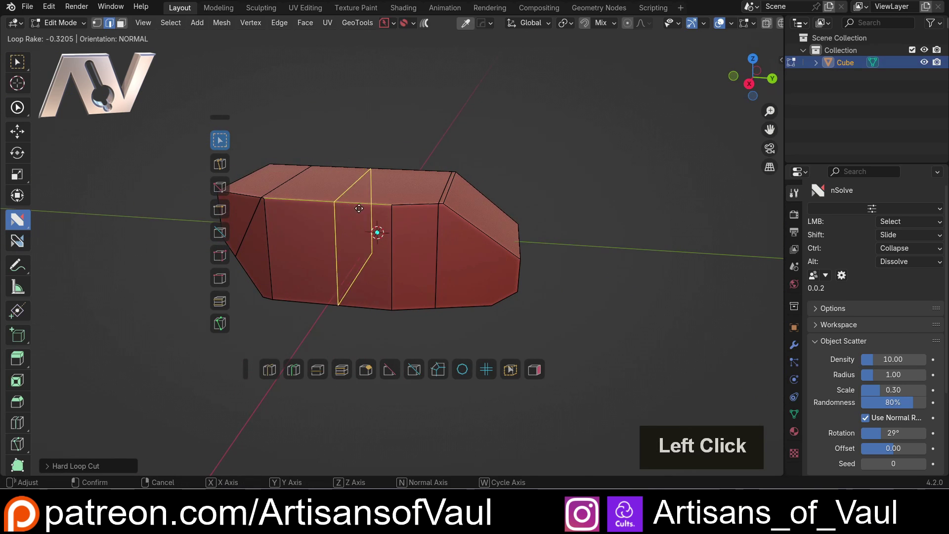
click(412, 220)
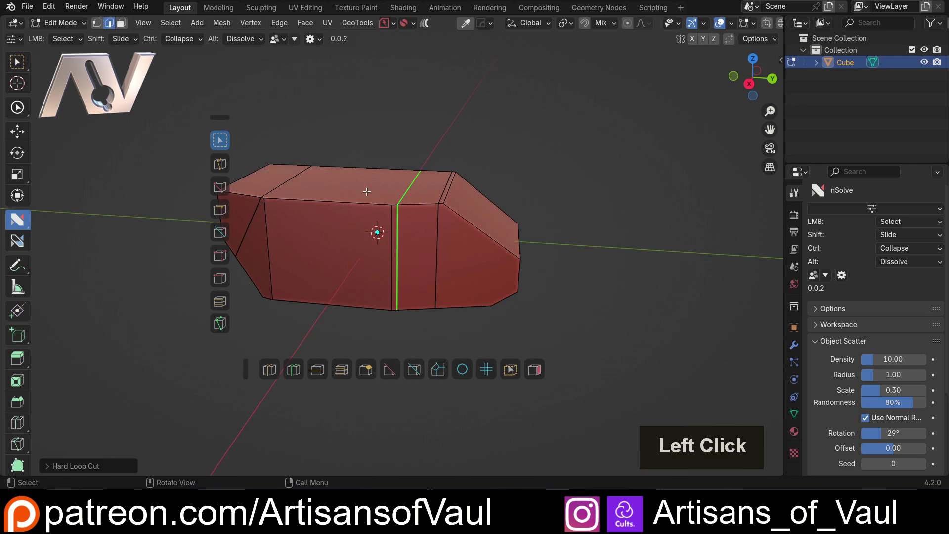
middle_drag(413, 220, 414, 213)
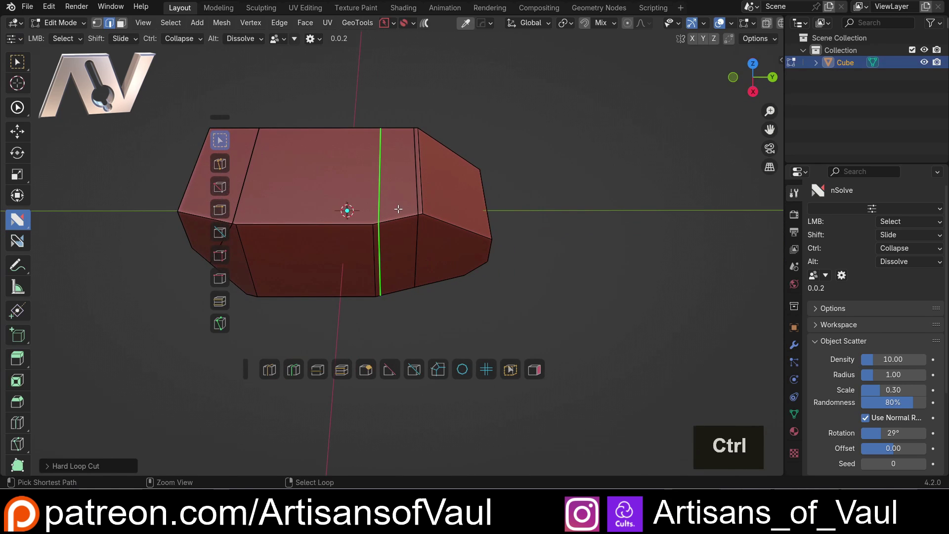
Preview a regular loop cut between the two Hard Loop Cuts, cancel it, and undo both Hard Loop Cuts.
key(ctrl+r)
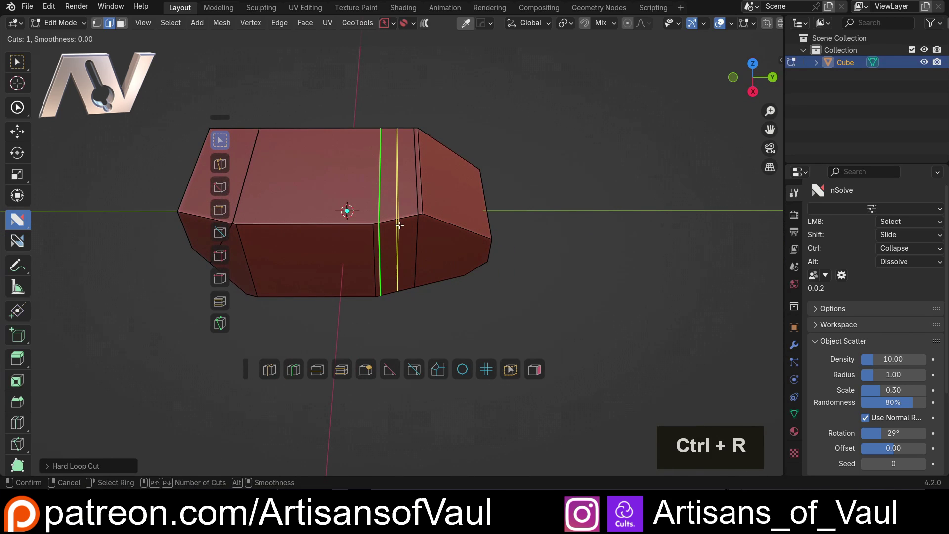
key(Escape)
middle_drag(399, 225, 362, 238)
key(ctrl+z)
key(ctrl+z)
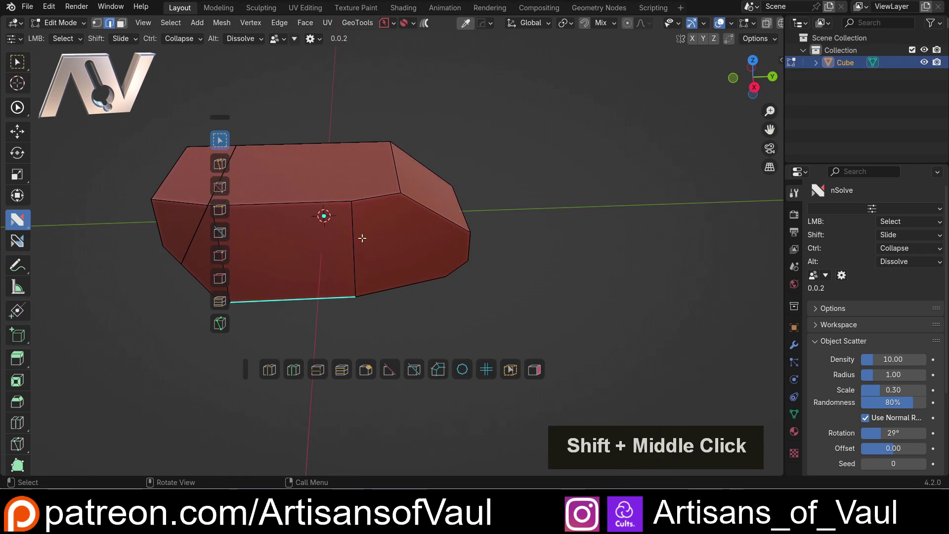
Try Normal, Global Z and Global X orientations, and make a Hard Loop Cut in Global Y just before the +Y end's upper slope.
click(270, 369)
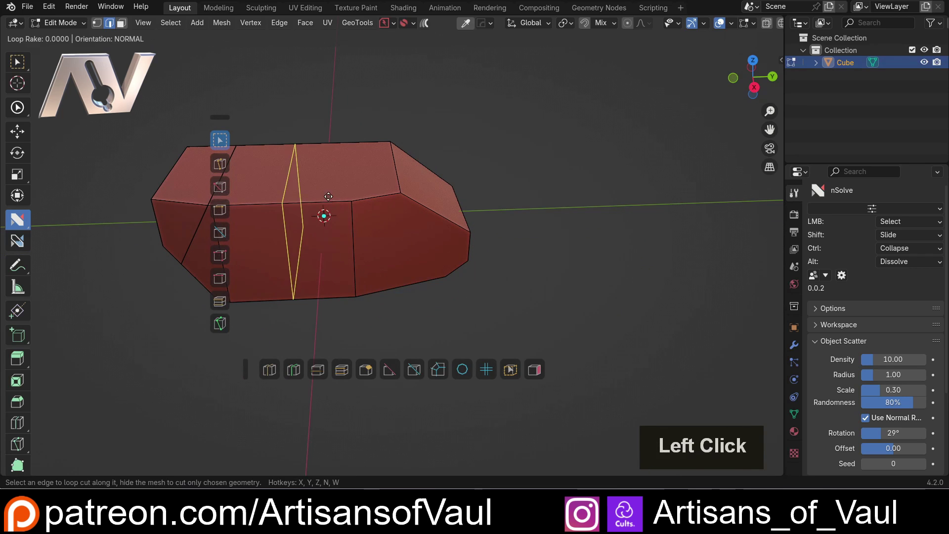
click(306, 206)
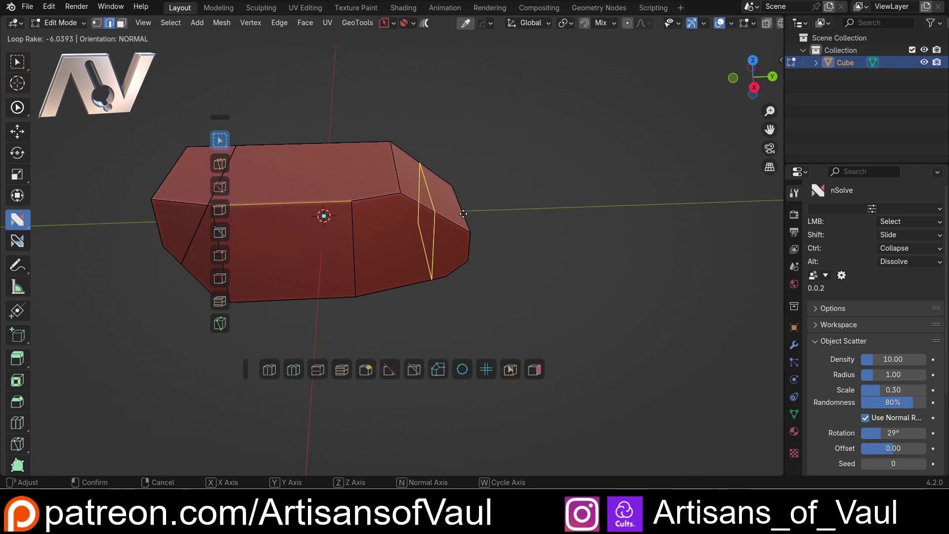
key(z)
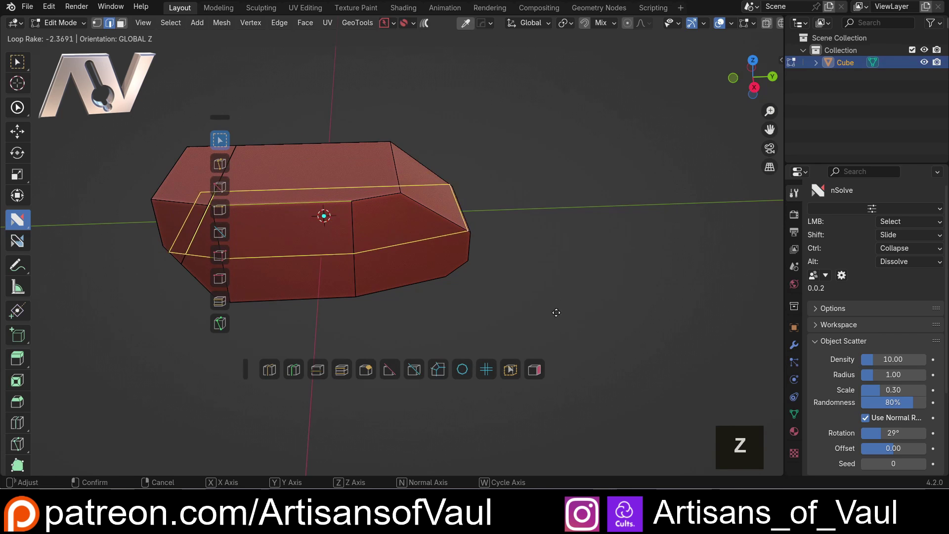
key(x)
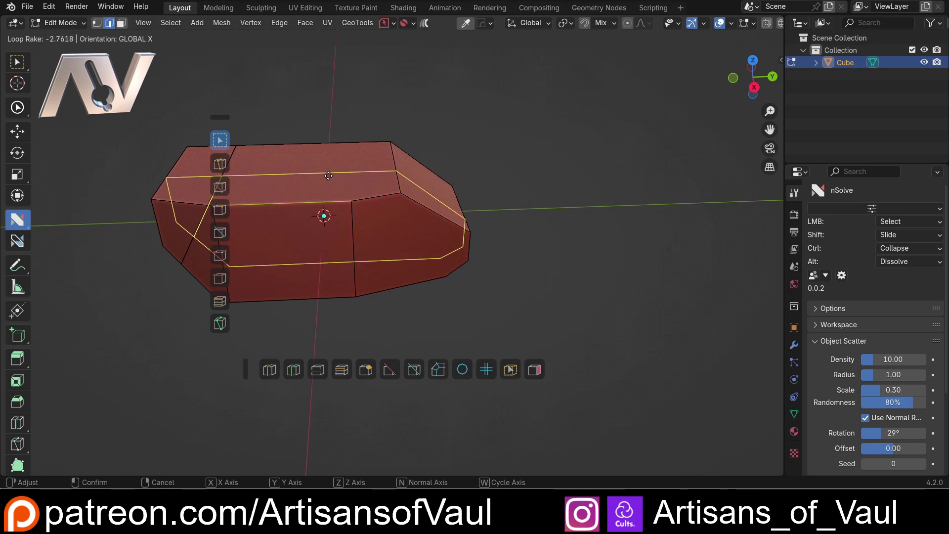
key(w)
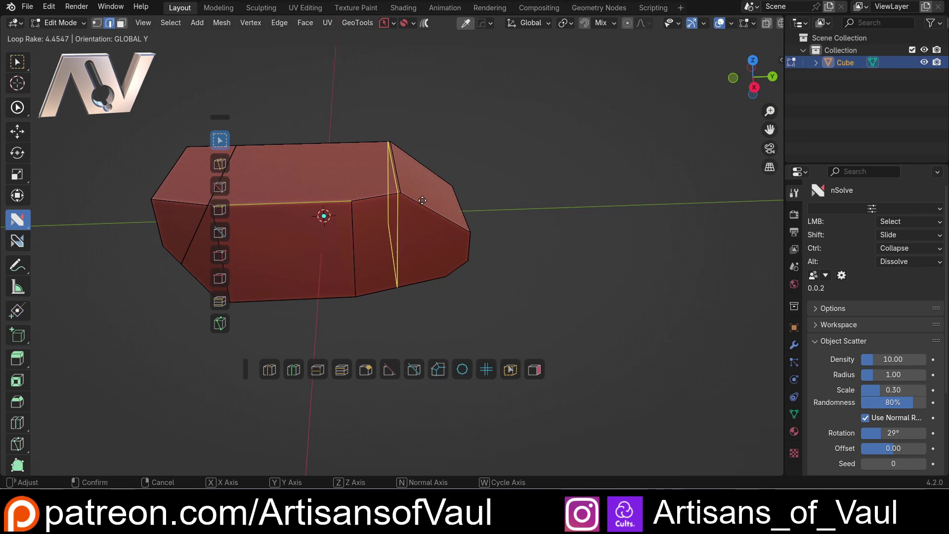
click(443, 222)
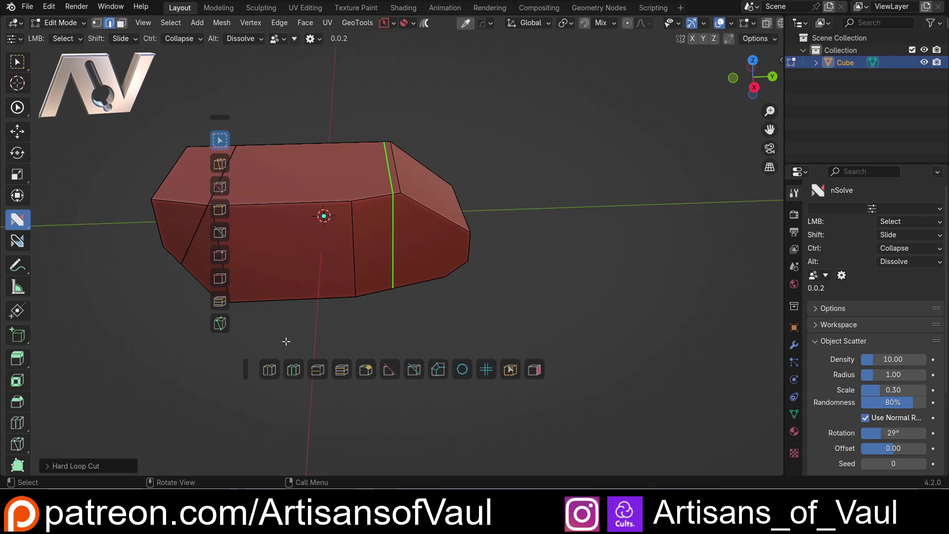
Try adding a parallel edge beside the vertical side edge, on the narrow face toward the +Y end, and undo it.
shift+middle_drag(276, 329, 354, 334)
scroll(354, 334, up, 1)
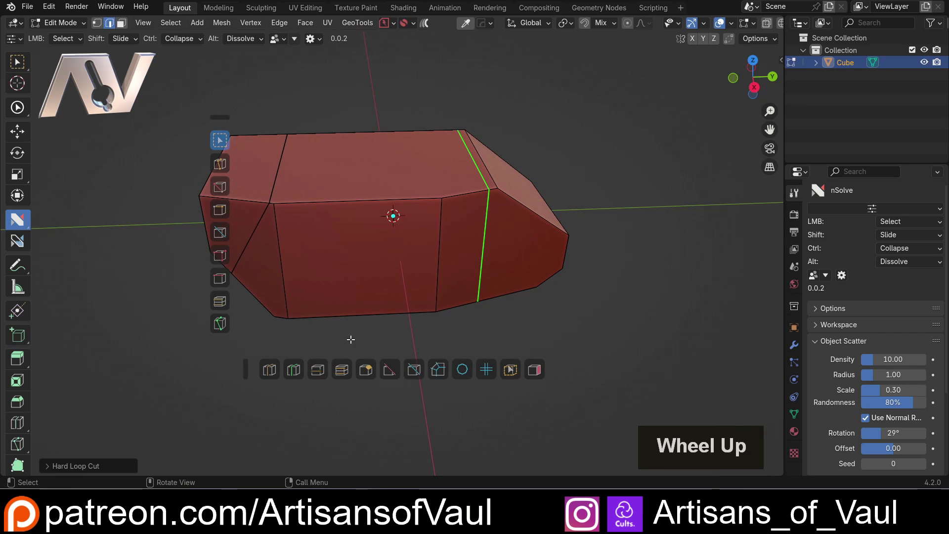
click(441, 245)
click(295, 374)
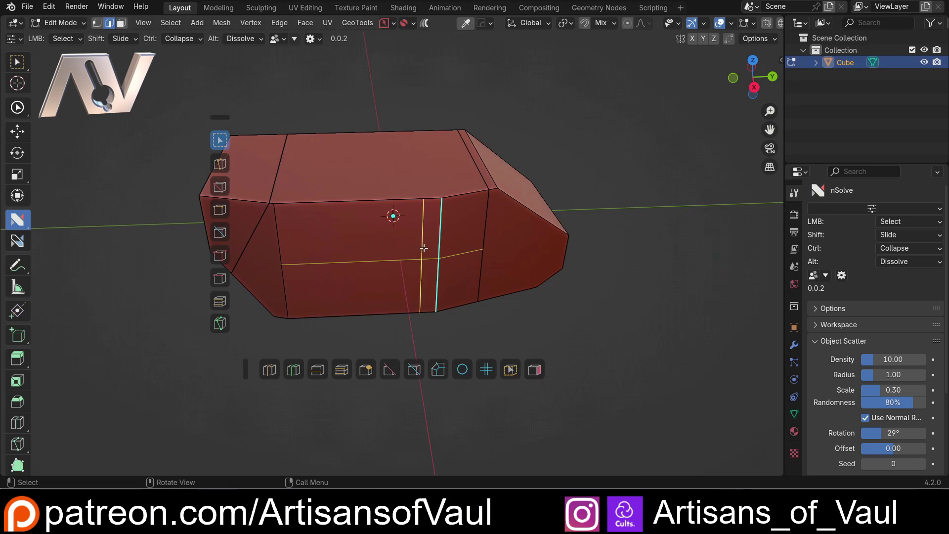
click(453, 243)
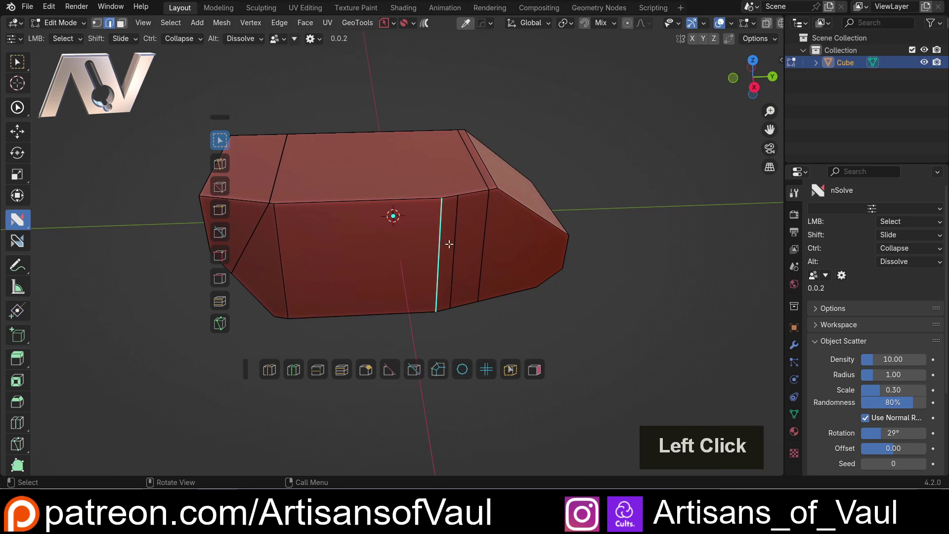
middle_drag(449, 243, 332, 295)
key(ctrl+z)
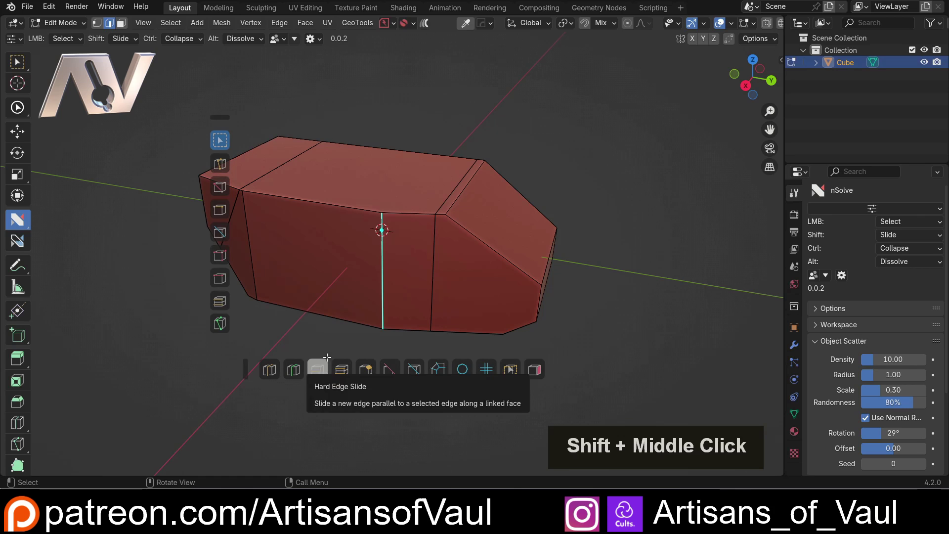
Read the Hard Bevel tool's description and examine the box's side and +Y end from several angles.
scroll(349, 264, down, 2)
middle_drag(349, 264, 349, 275)
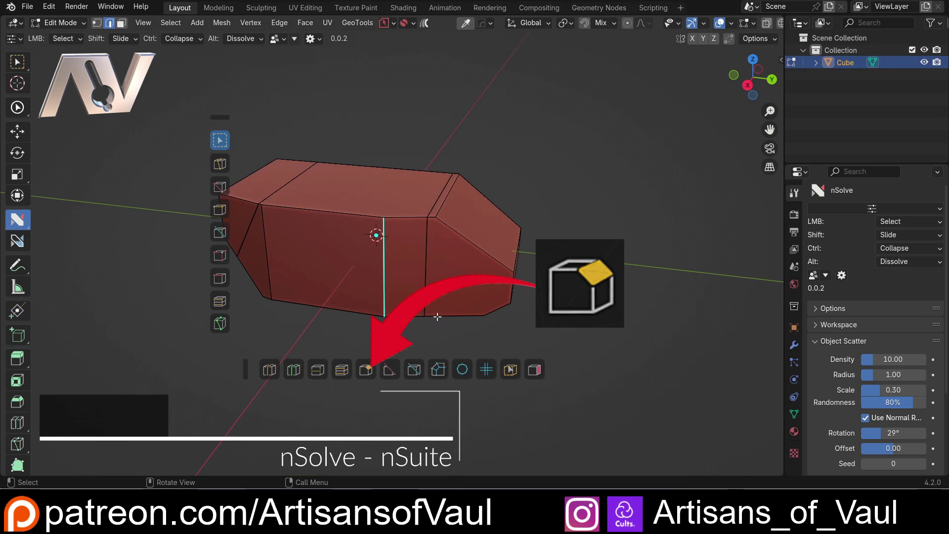
scroll(440, 315, up, 2)
shift+middle_drag(442, 313, 398, 258)
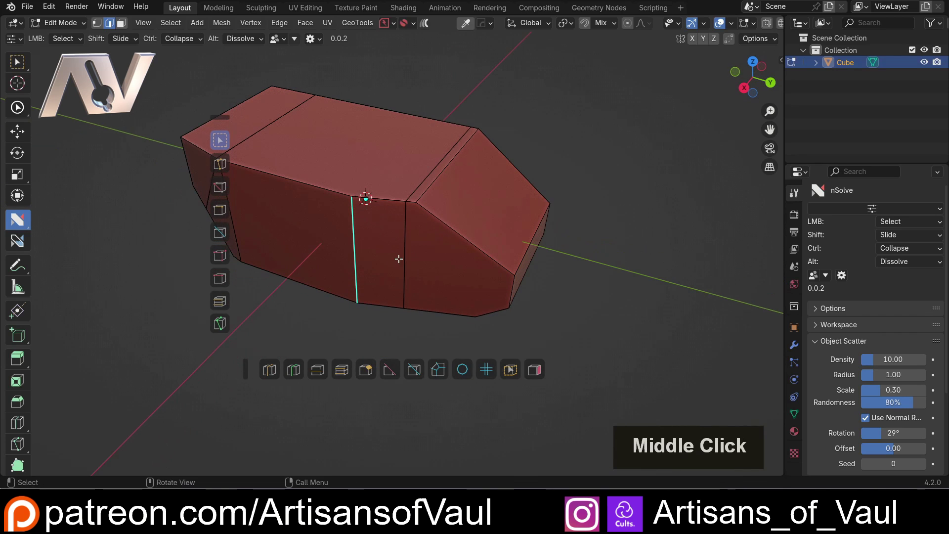
middle_drag(389, 244, 434, 258)
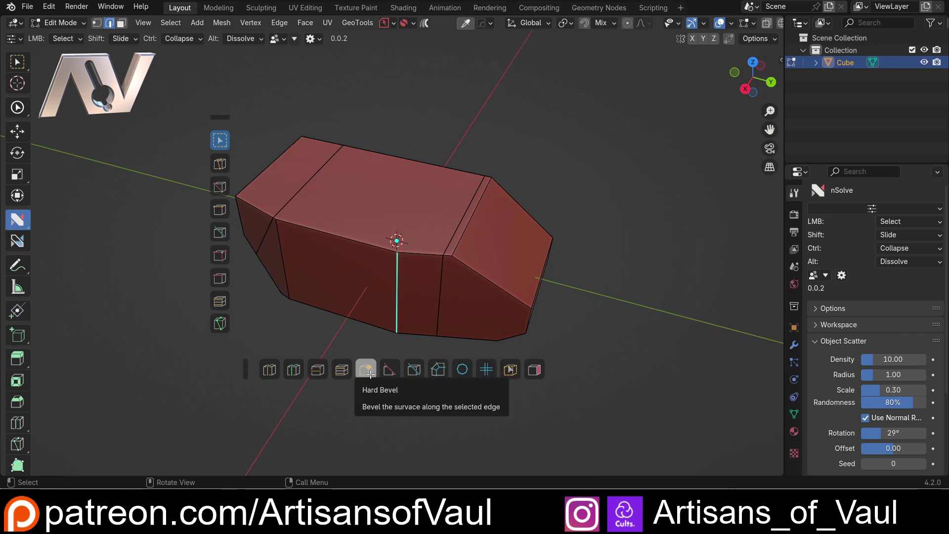
middle_drag(447, 305, 546, 206)
scroll(488, 267, up, 1)
scroll(488, 266, up, 1)
scroll(545, 206, down, 1)
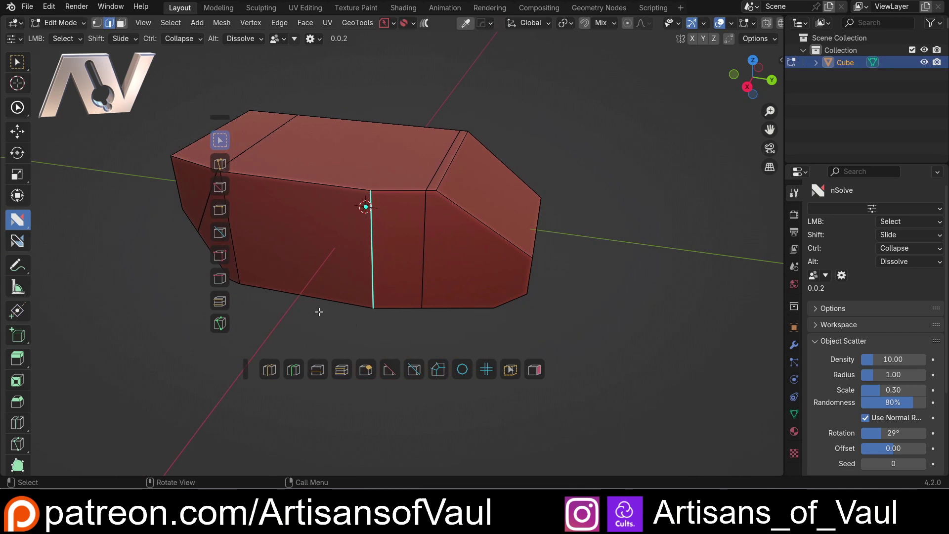
Select the edge where the top face meets the +Y end's upper slope.
shift+middle_drag(493, 321, 480, 328)
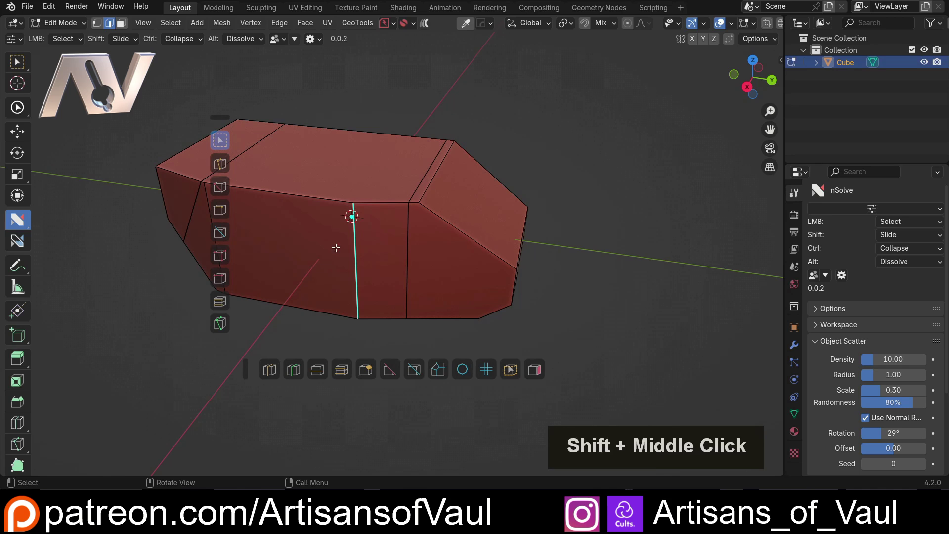
click(432, 183)
middle_drag(413, 250, 434, 218)
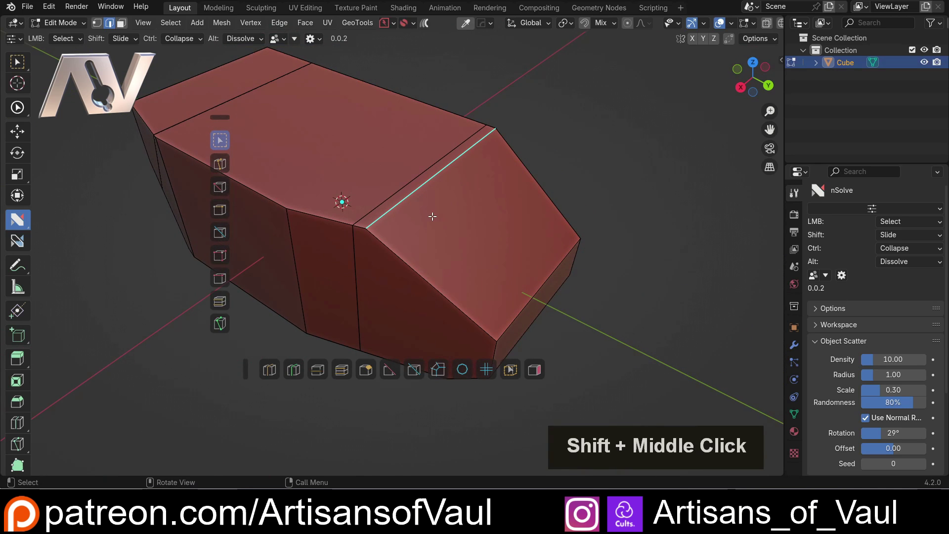
click(433, 215)
Try a standard Bevel with 5 segments on the selected slope edge, varying its width against the neighbouring cut, and cancel it.
key(ctrl+b)
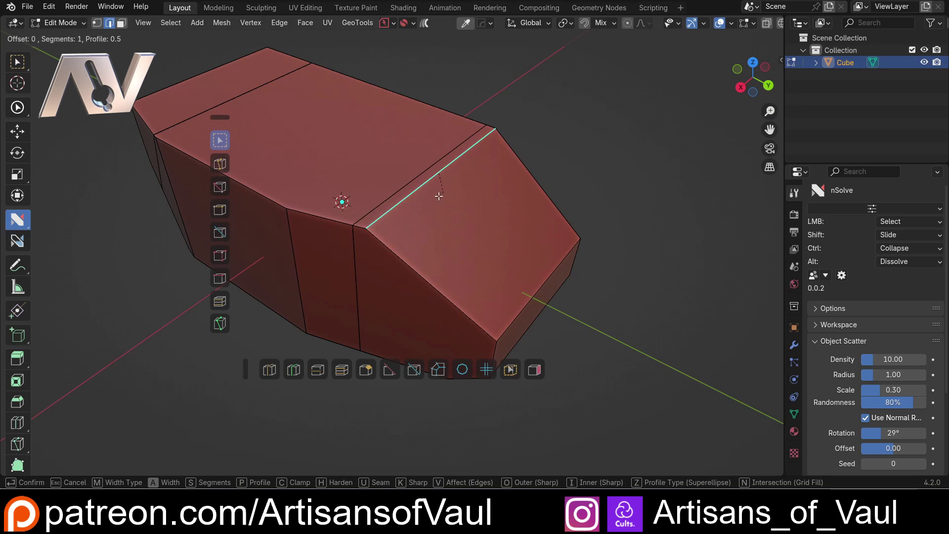
scroll(359, 254, up, 4)
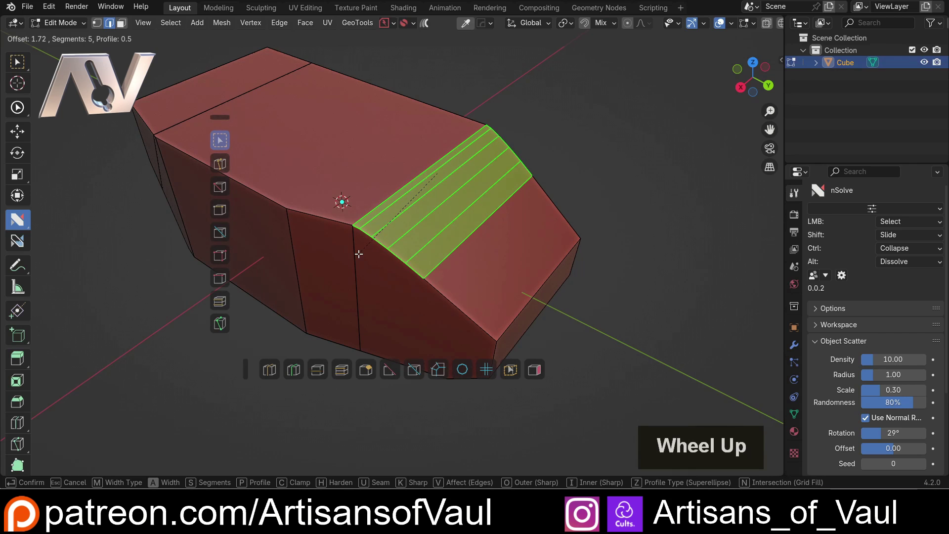
scroll(335, 269, up, 2)
scroll(335, 269, down, 2)
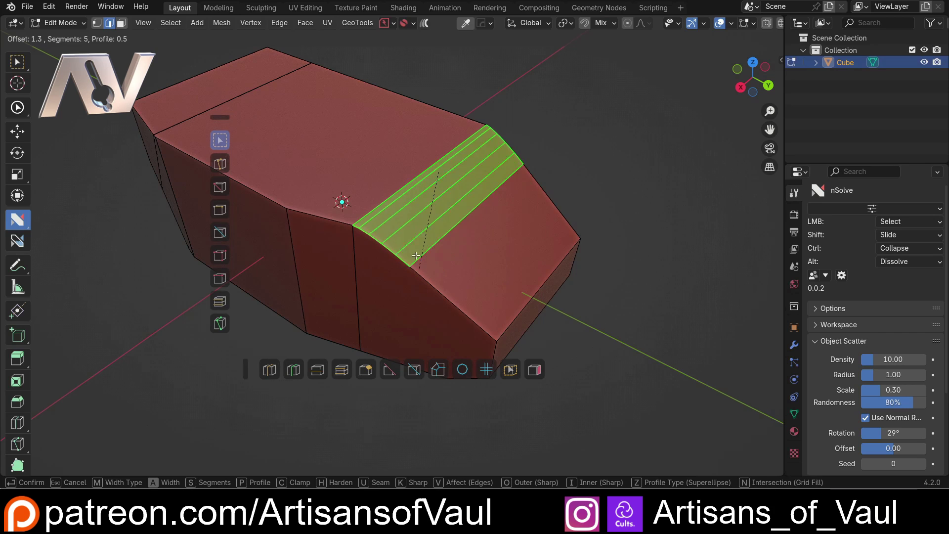
key(Escape)
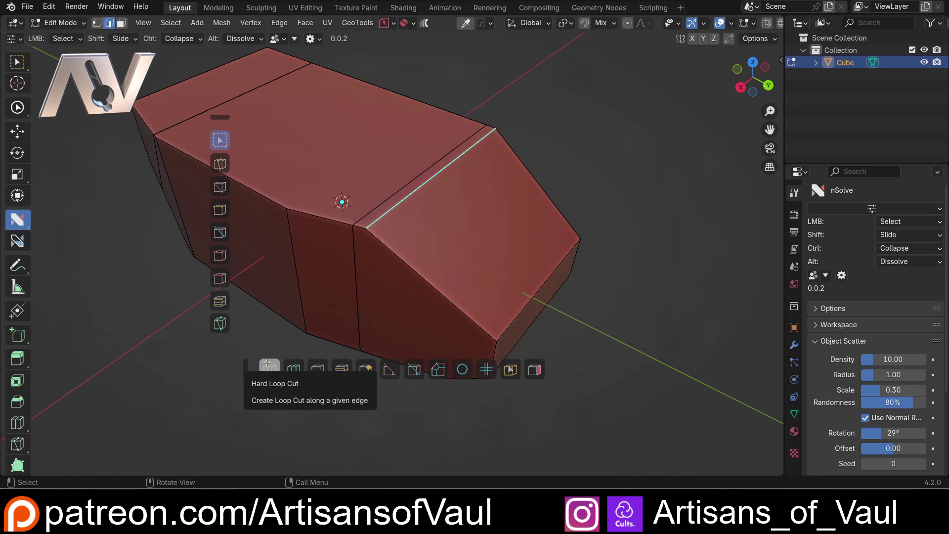
Apply a Hard Bevel with 7 segments and an offset of about 1.5 to the selected slope edge.
scroll(322, 259, down, 2)
middle_drag(320, 258, 333, 251)
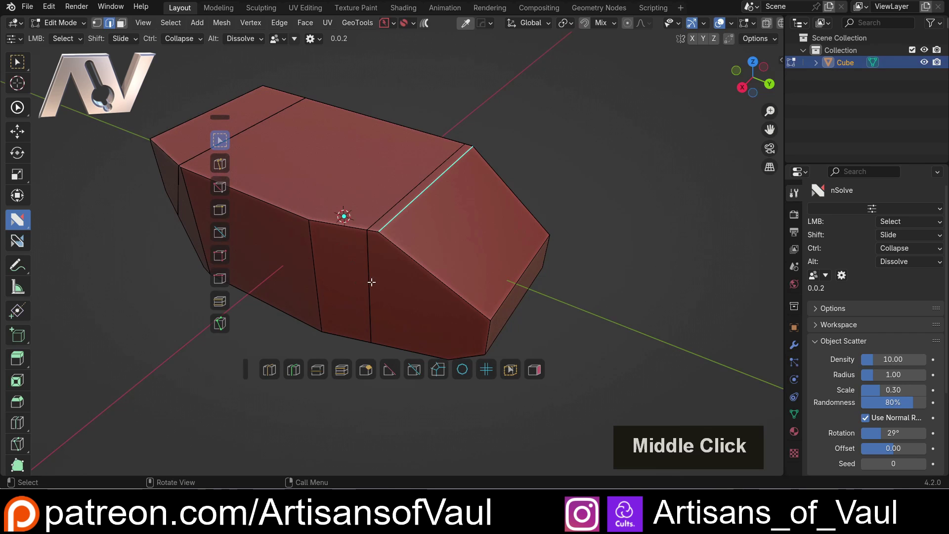
click(367, 370)
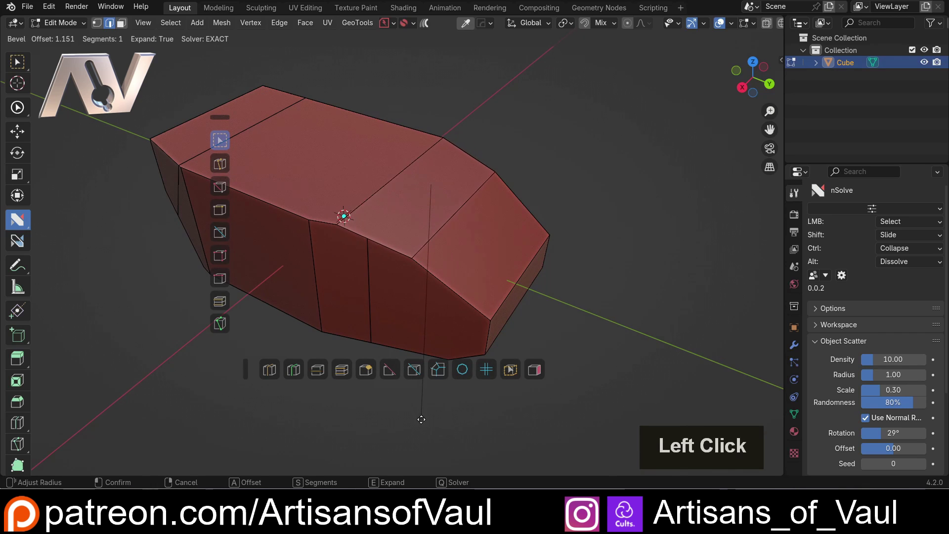
scroll(417, 379, up, 3)
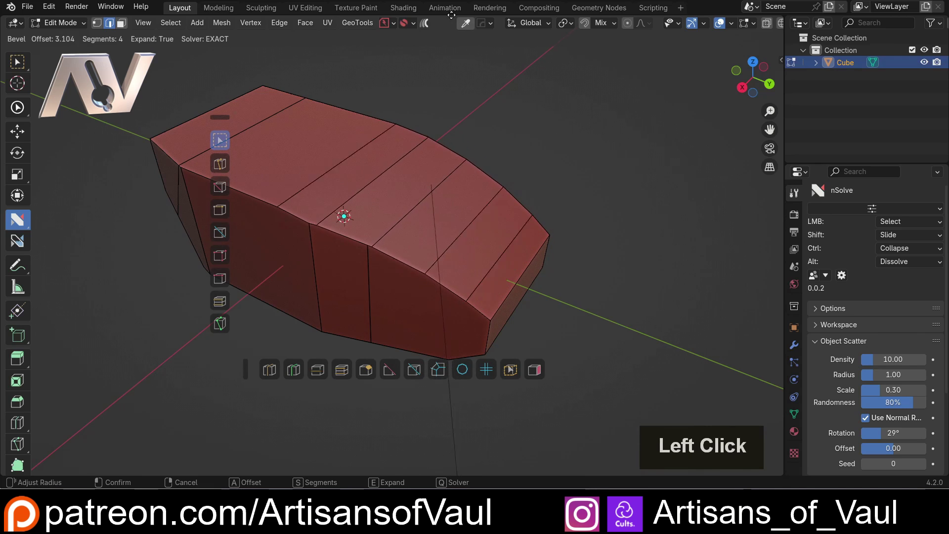
scroll(451, 15, up, 6)
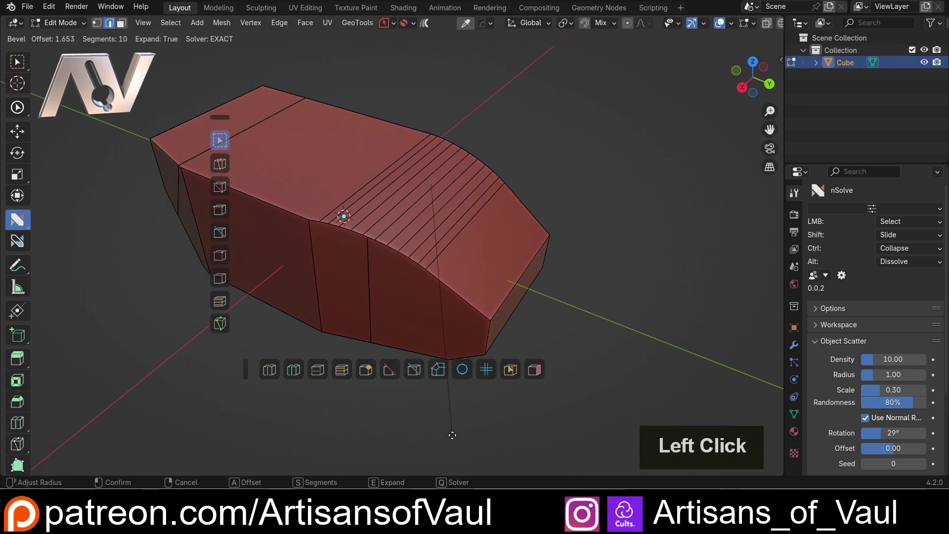
scroll(452, 435, up, 1)
scroll(453, 436, down, 3)
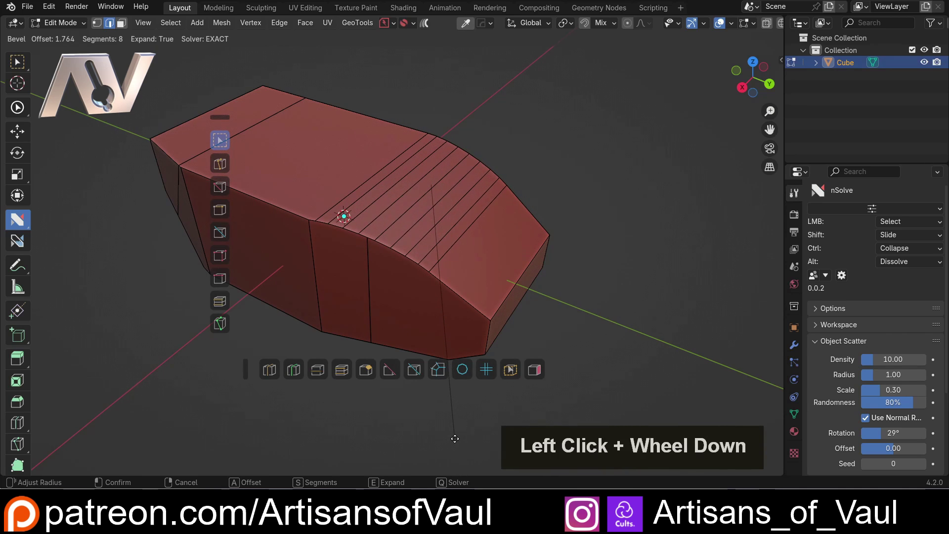
scroll(454, 438, down, 1)
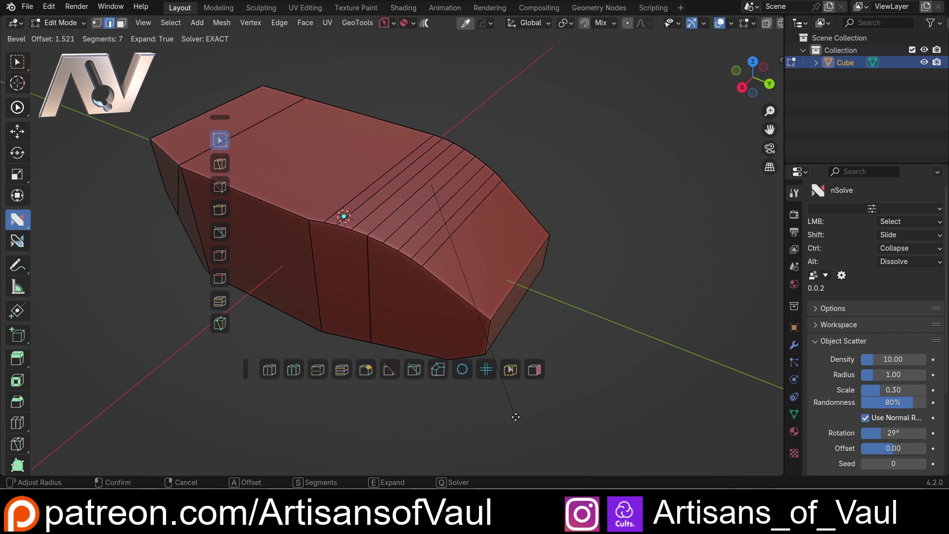
click(514, 416)
Apply a Hard Bevel with 6 segments and an offset of about 0.74 to the vertical edge where the box's +X side turns towards the +Y end.
scroll(385, 309, down, 2)
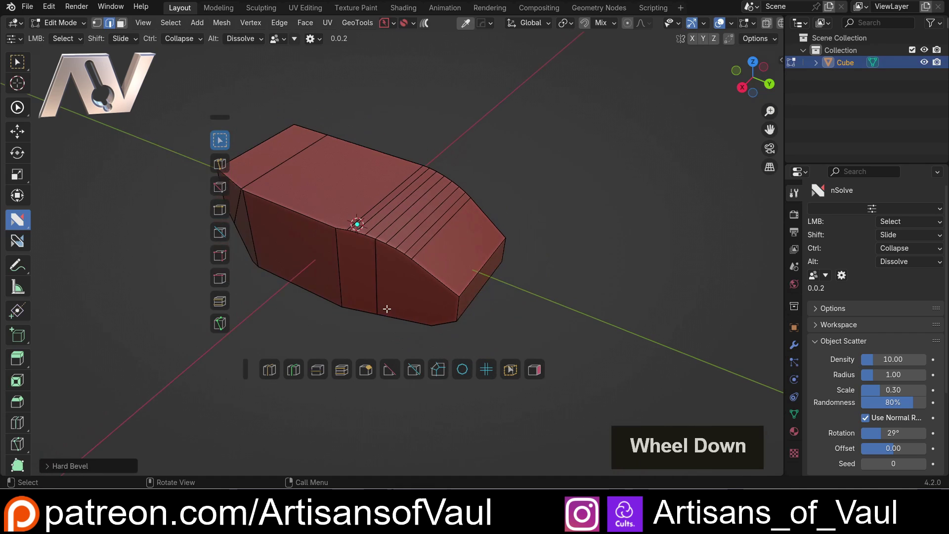
mouse_move(385, 309)
middle_down()
mouse_move(462, 259)
mouse_move(453, 341)
mouse_move(377, 303)
middle_up()
scroll(444, 280, up, 3)
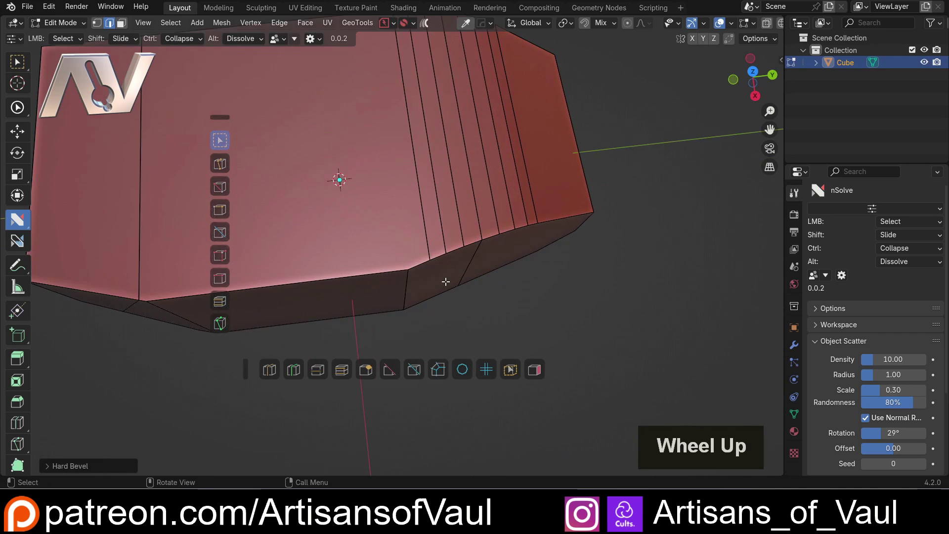
middle_drag(445, 280, 475, 294)
click(411, 276)
click(366, 370)
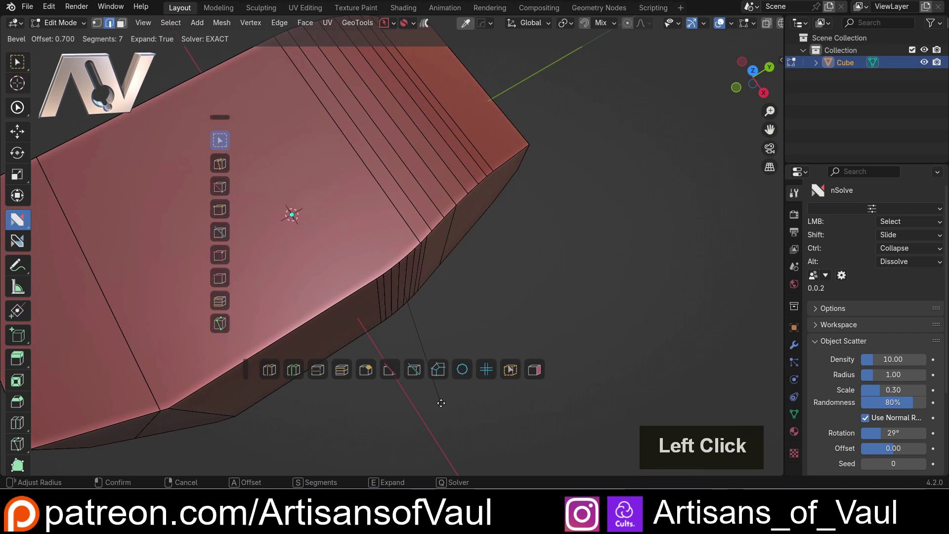
scroll(441, 403, down, 3)
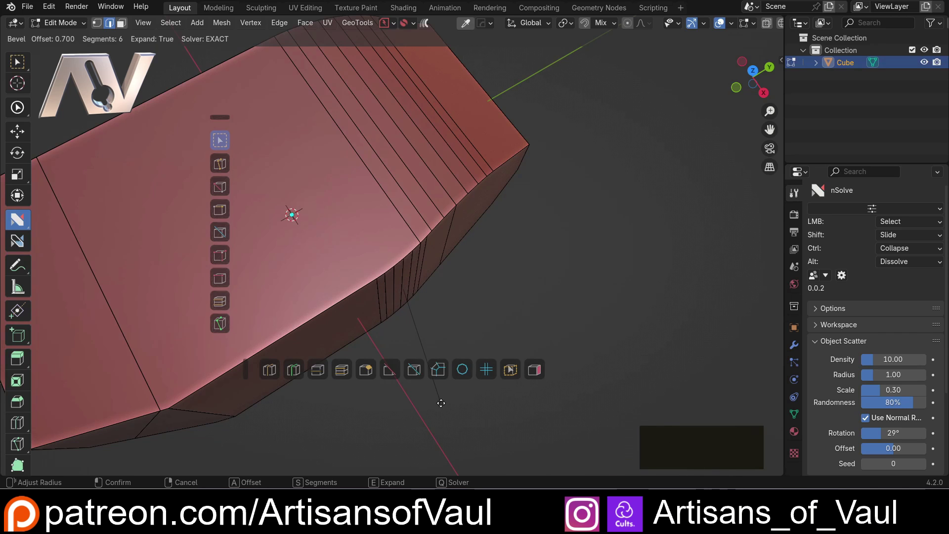
click(508, 295)
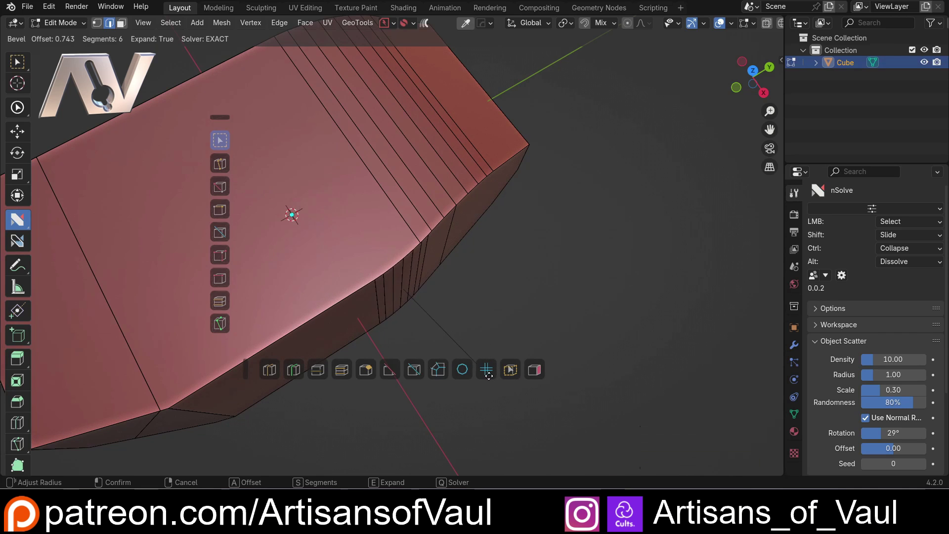
Mirror the new side bevel to the box's opposite side with MACHIN3 Symmetrize.
middle_drag(508, 292, 328, 191)
scroll(398, 161, up, 3)
scroll(399, 227, down, 3)
key(alt+x)
click(426, 183)
Dissolve one edge of the slope bevel and collapse the stray side-bevel vertex into the adjacent slope-edge vertex on the upper side edge.
scroll(463, 270, up, 2)
scroll(477, 222, up, 3)
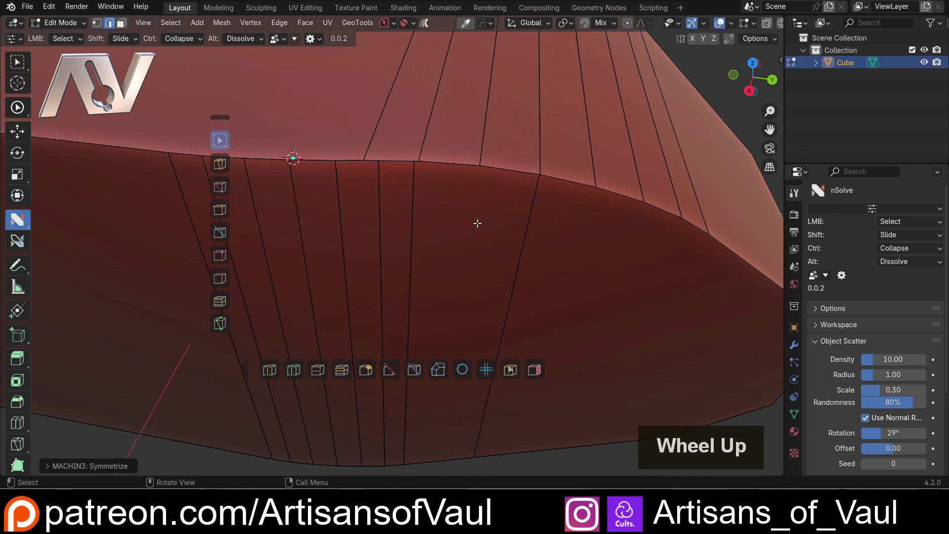
middle_drag(476, 222, 414, 194)
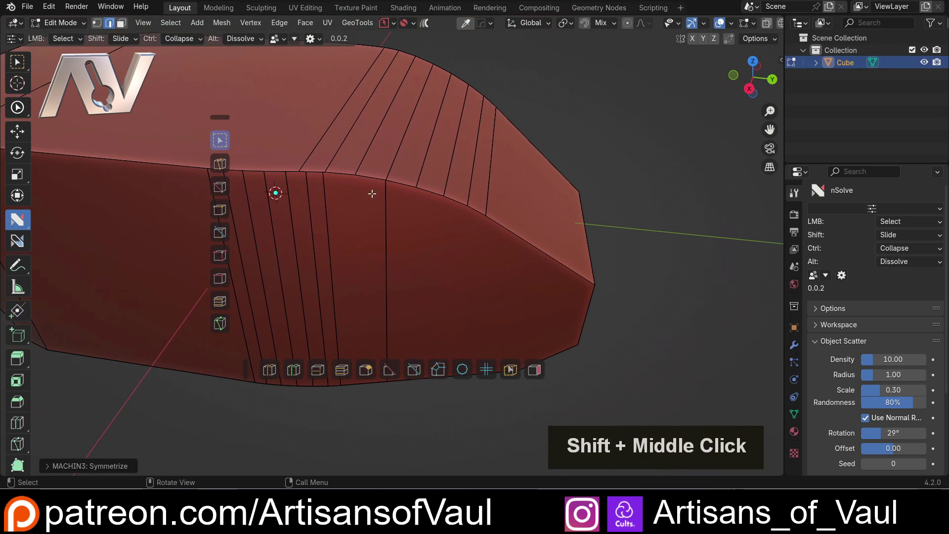
scroll(432, 248, down, 2)
mouse_move(431, 247)
middle_down()
mouse_move(417, 218)
mouse_move(434, 229)
mouse_move(429, 235)
middle_up()
scroll(428, 236, up, 2)
key(Tab)
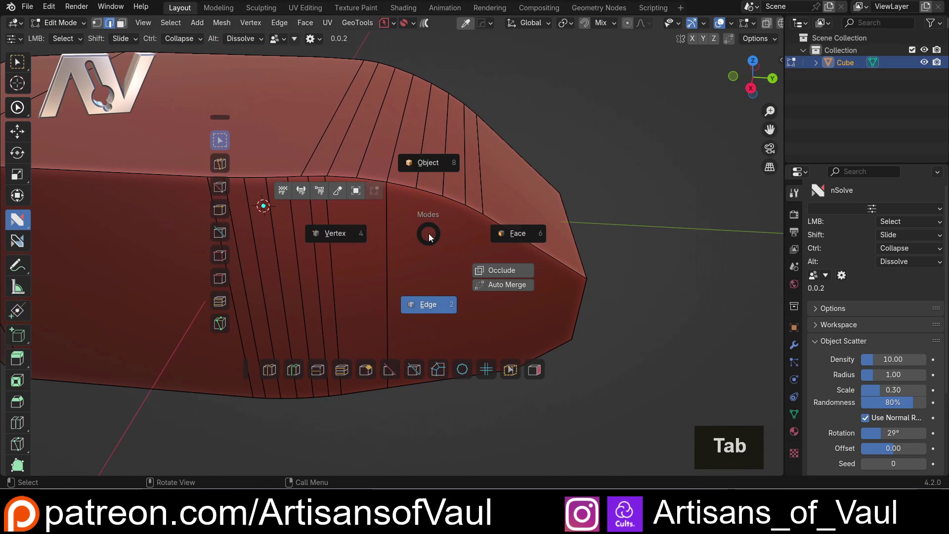
click(336, 233)
scroll(392, 258, up, 2)
middle_drag(392, 258, 364, 214)
alt+click(491, 214)
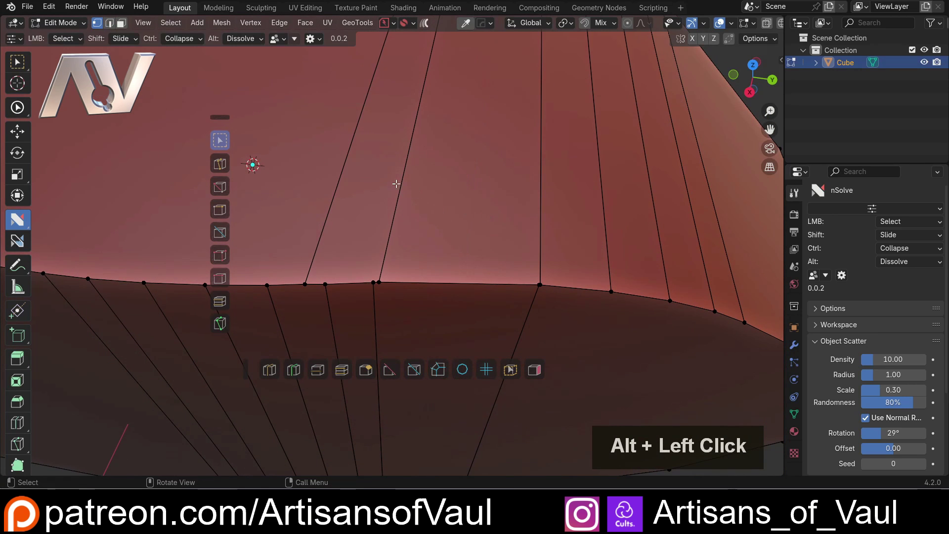
ctrl+click(377, 282)
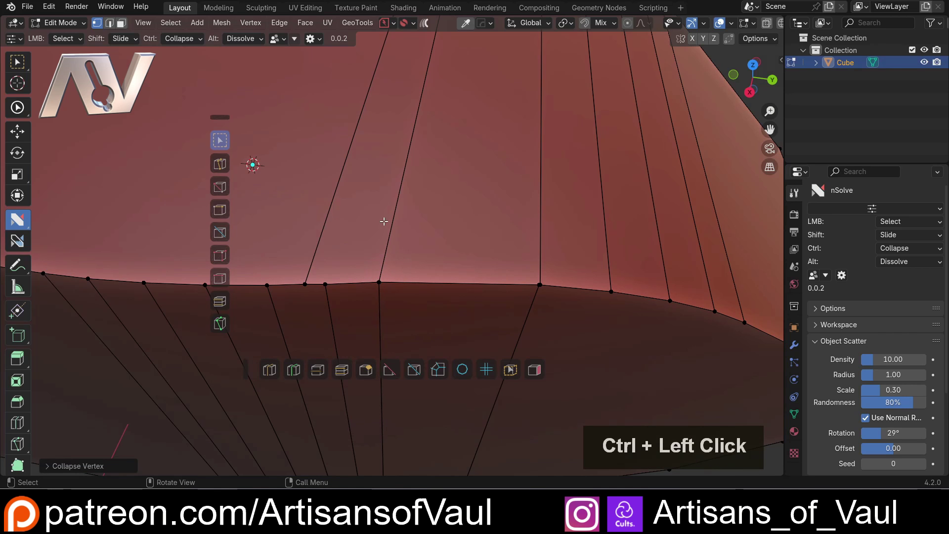
Slide the slope bevel's edge nearest the flat top face slightly towards its neighbouring edge.
scroll(384, 220, down, 4)
shift+middle_drag(356, 214, 352, 247)
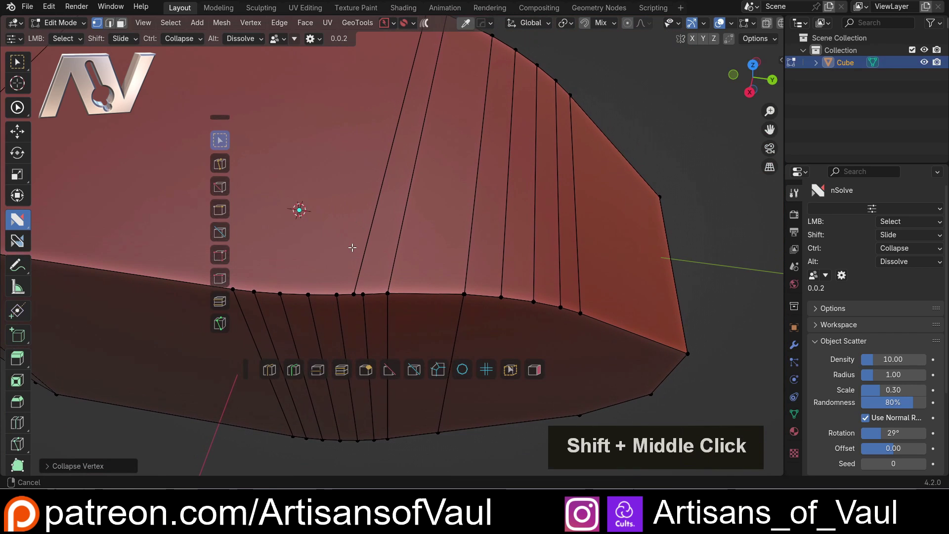
key(Tab)
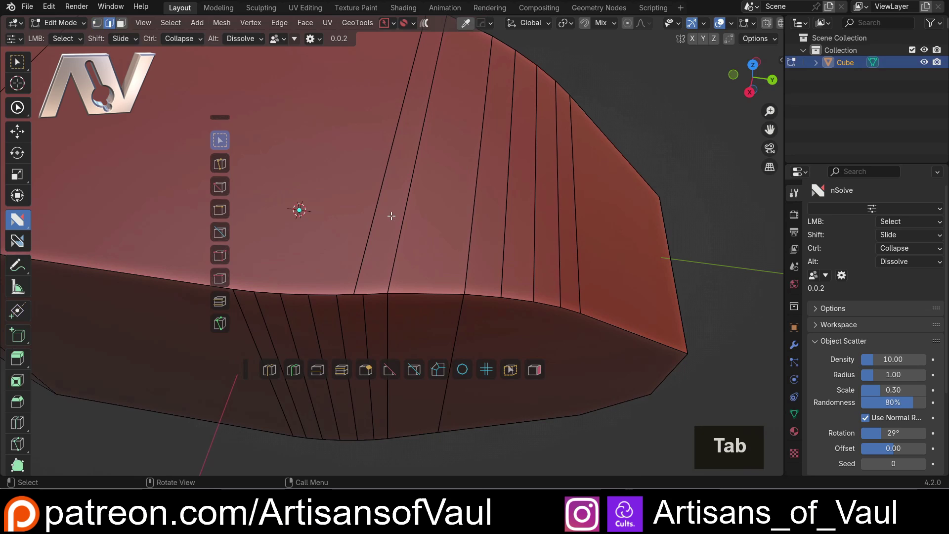
shift+drag(377, 196, 409, 210)
Examine the bevelled +Y end and the vertical cuts down the box's side from several angles.
scroll(409, 210, down, 3)
shift+middle_drag(466, 224, 409, 178)
scroll(437, 216, down, 1)
scroll(438, 215, down, 1)
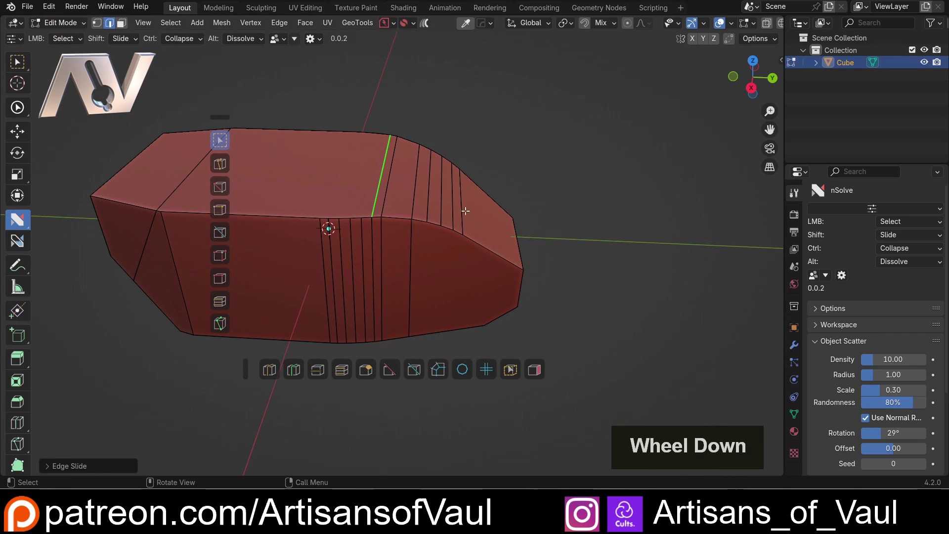
scroll(413, 177, up, 1)
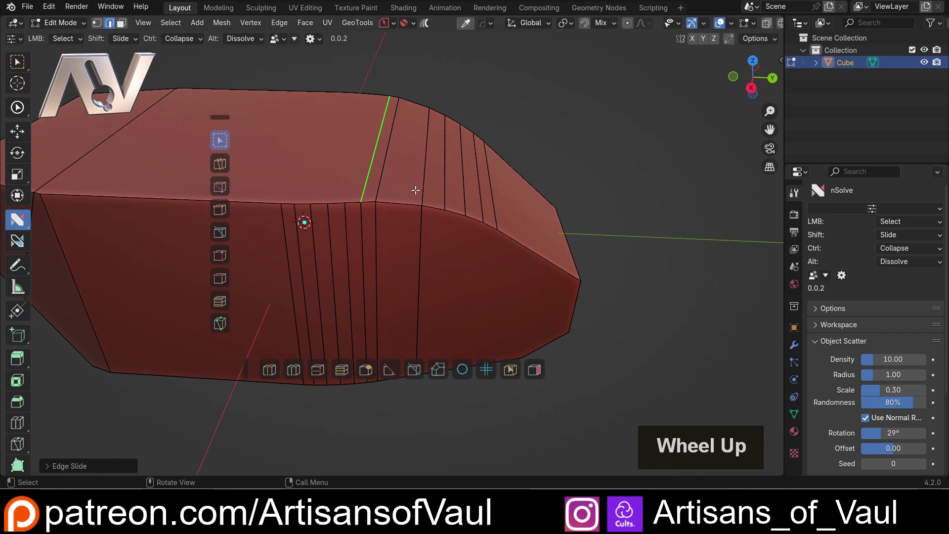
middle_drag(415, 190, 375, 245)
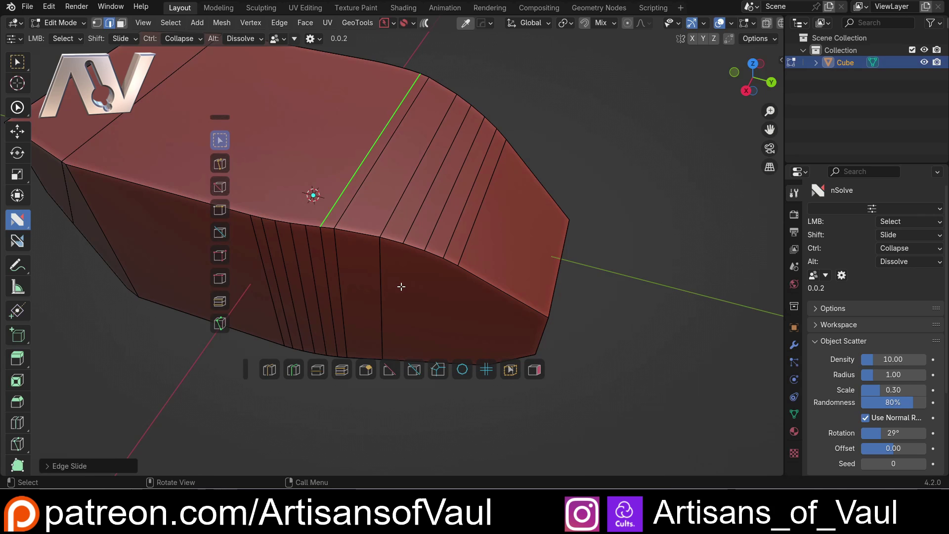
scroll(401, 286, up, 1)
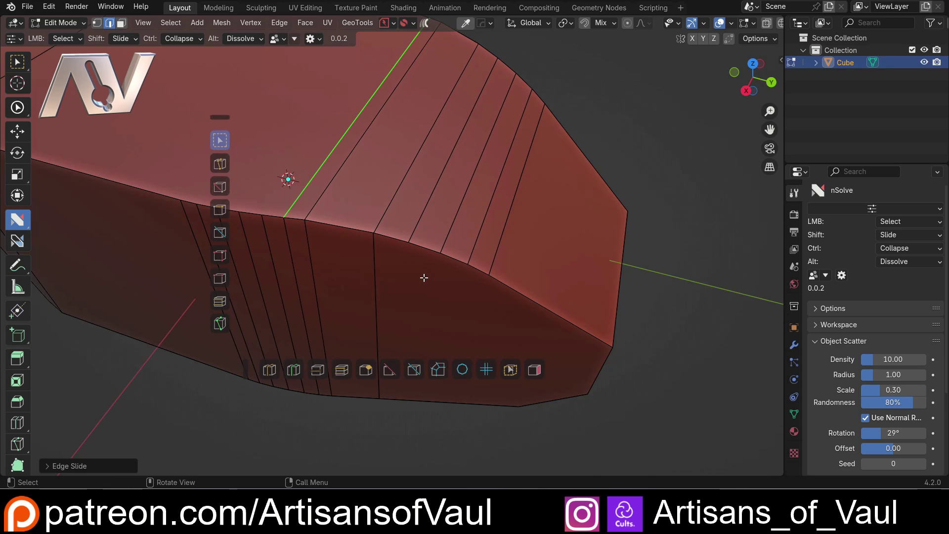
scroll(386, 266, down, 1)
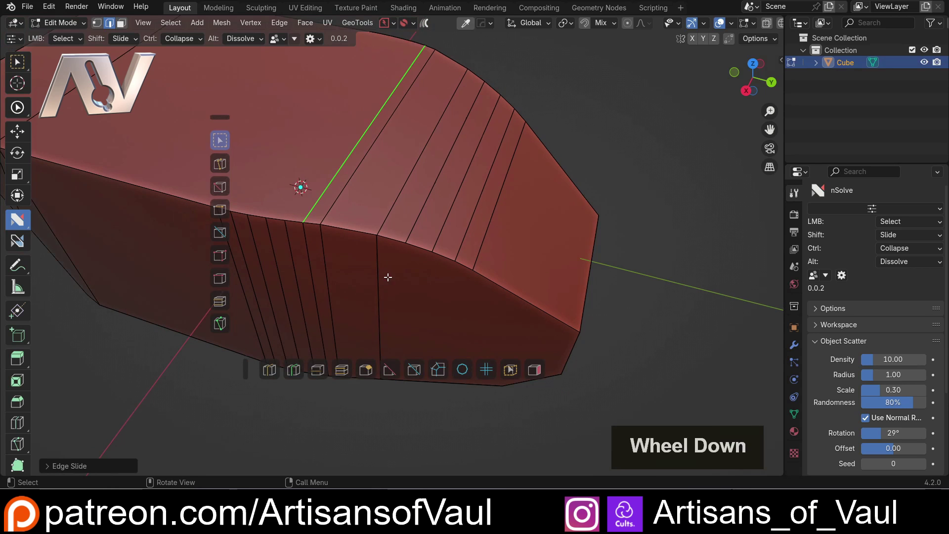
middle_drag(388, 277, 396, 258)
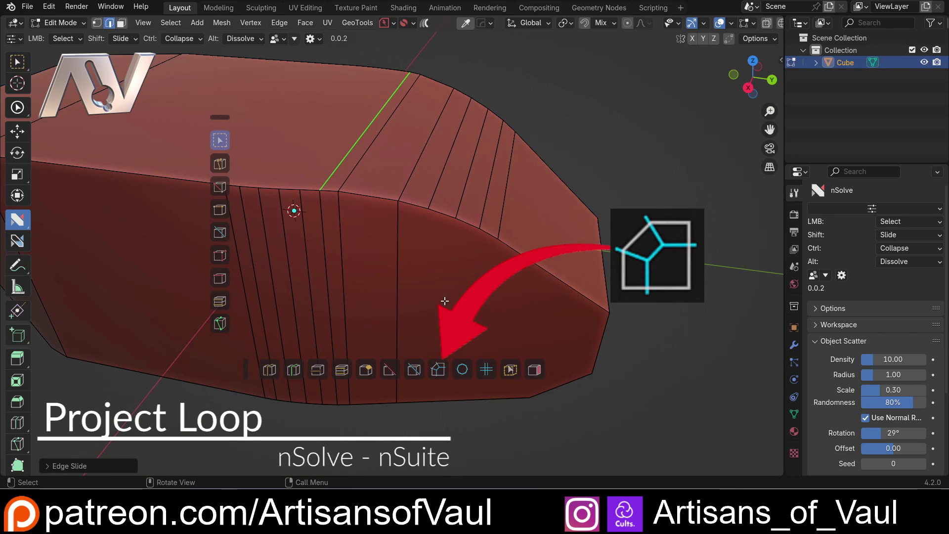
Use Project Loop in Offset mode to cut down the side from the curved upper edges between the vertical cut and the +Y end.
shift+middle_drag(441, 271, 411, 245)
key(Tab)
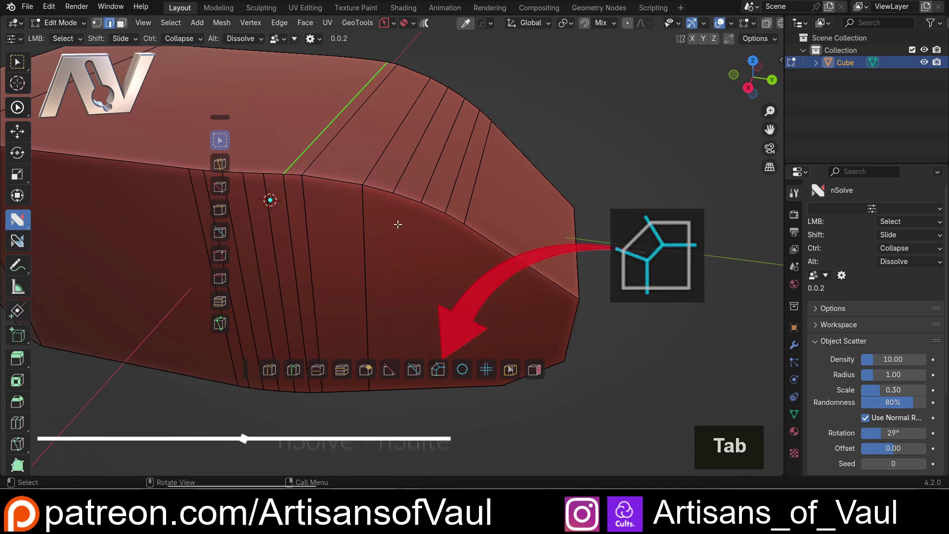
click(511, 259)
scroll(500, 275, down, 3)
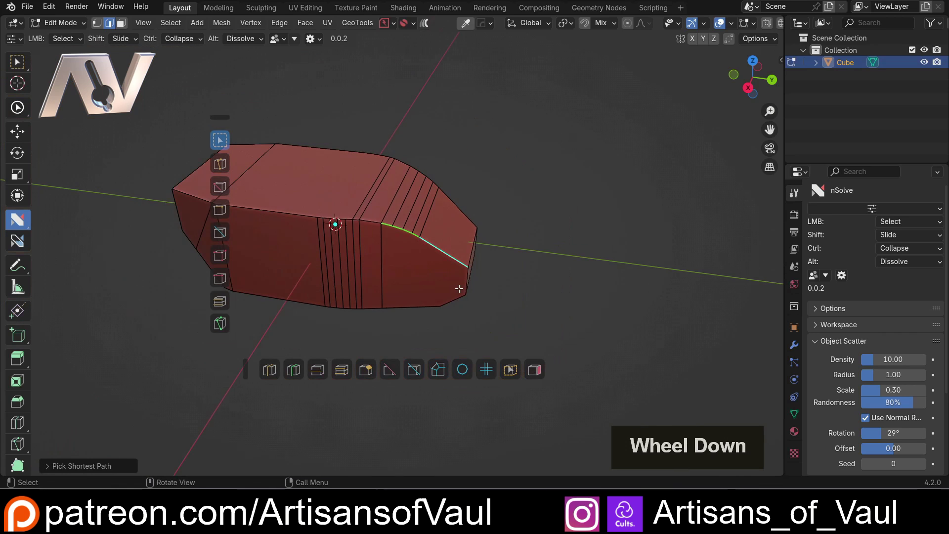
middle_drag(496, 277, 414, 231)
scroll(409, 278, up, 2)
scroll(411, 265, up, 2)
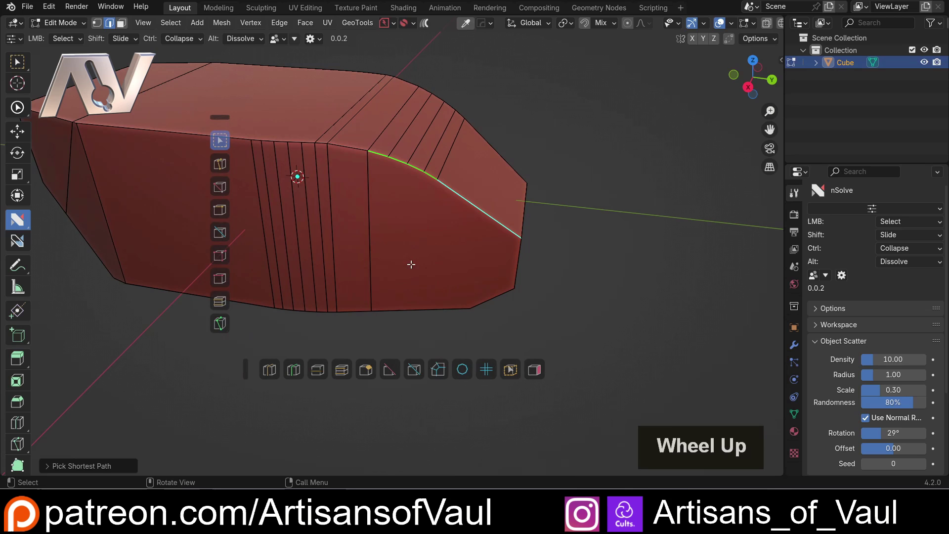
click(438, 370)
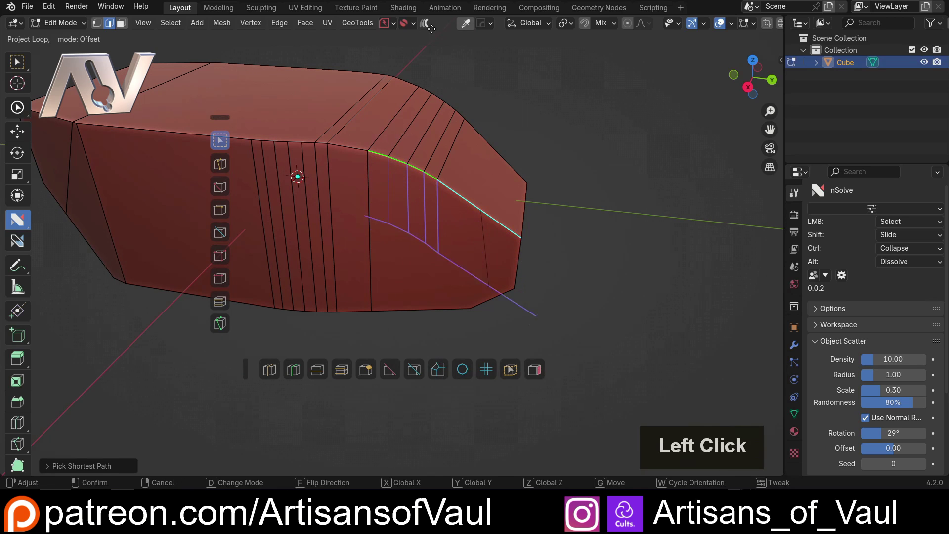
click(414, 205)
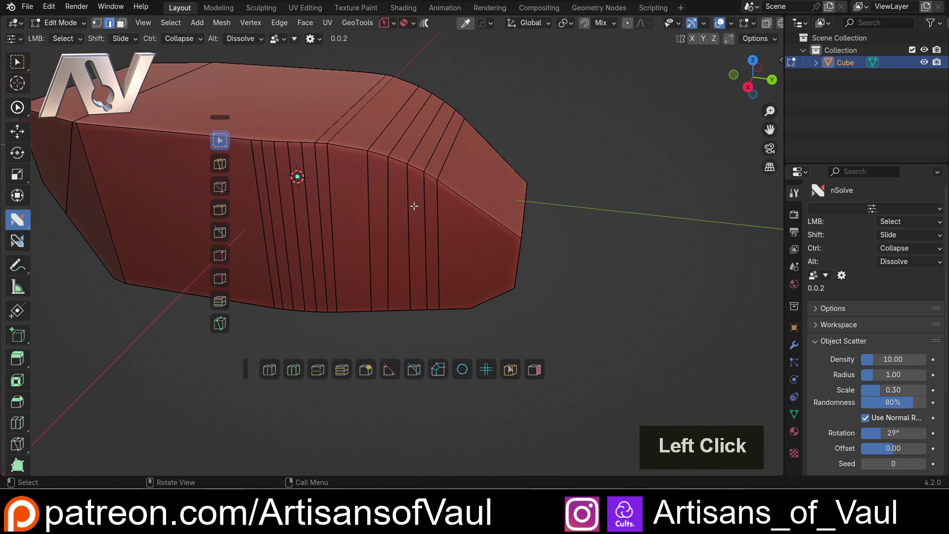
middle_drag(503, 197, 471, 213)
middle_drag(403, 191, 408, 196)
scroll(362, 206, down, 3)
scroll(419, 230, up, 4)
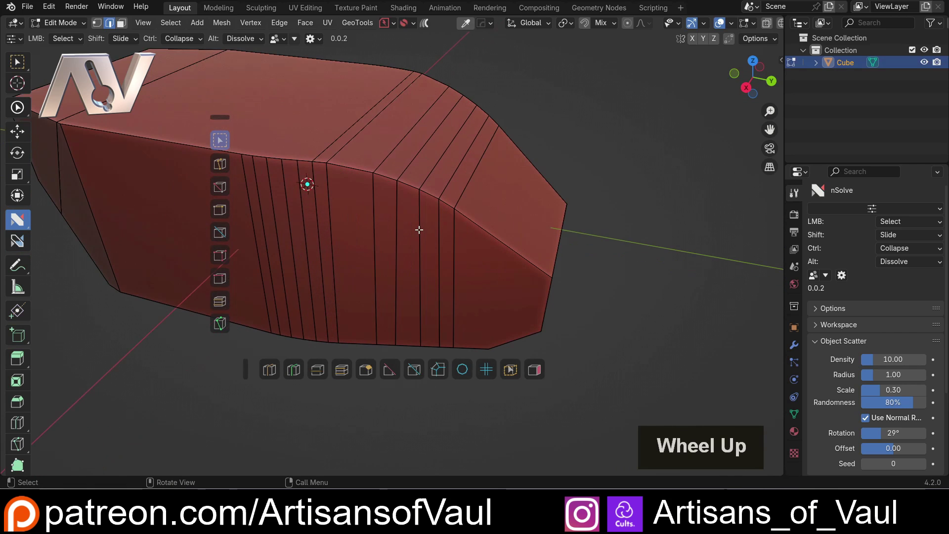
Add a new cube in Object Mode and move it along the Y axis clear of the bevelled box.
key(Tab)
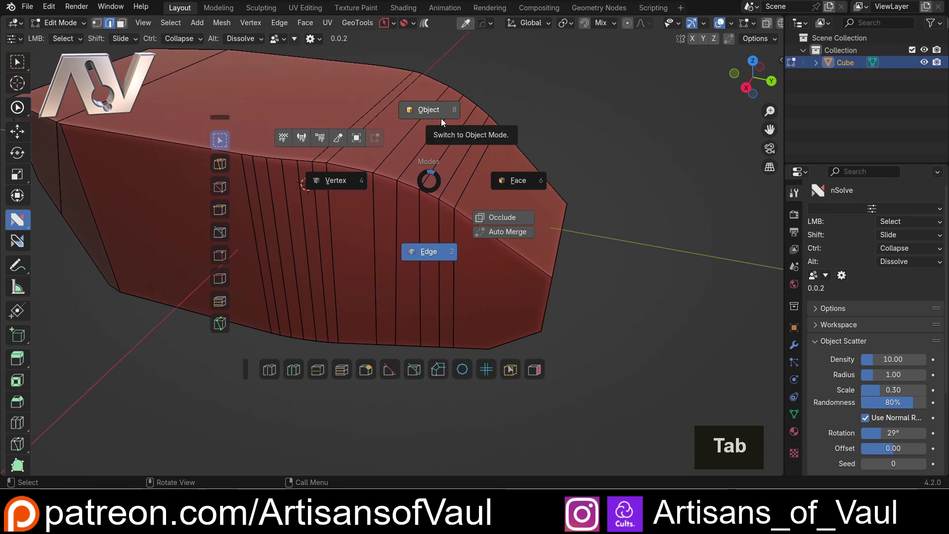
click(441, 118)
scroll(429, 150, down, 5)
scroll(414, 236, up, 2)
shift+middle_drag(414, 236, 413, 210)
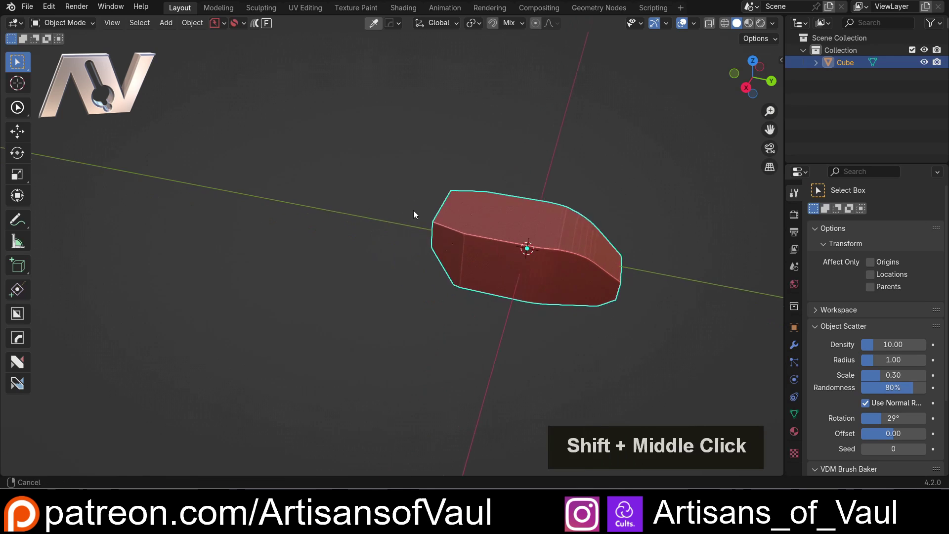
key(shift+a)
mouse_move(398, 227)
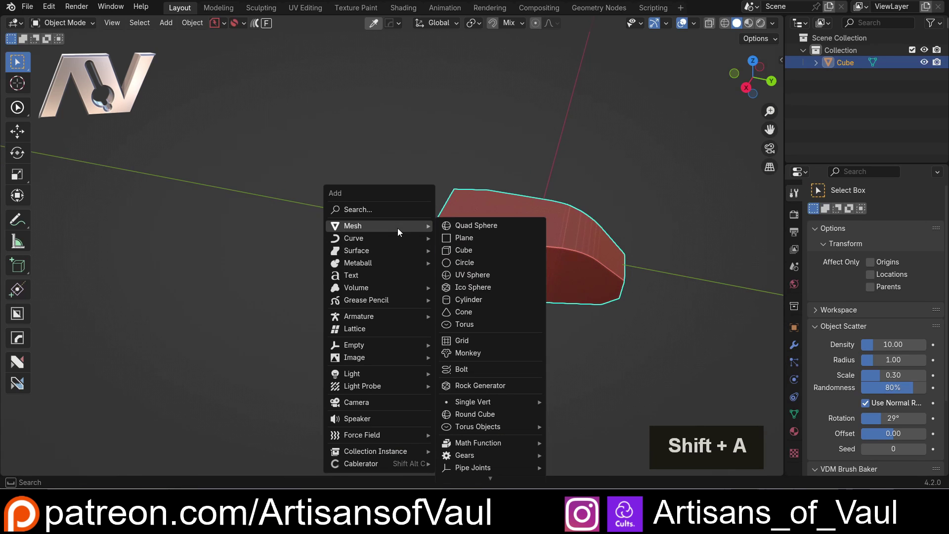
click(461, 248)
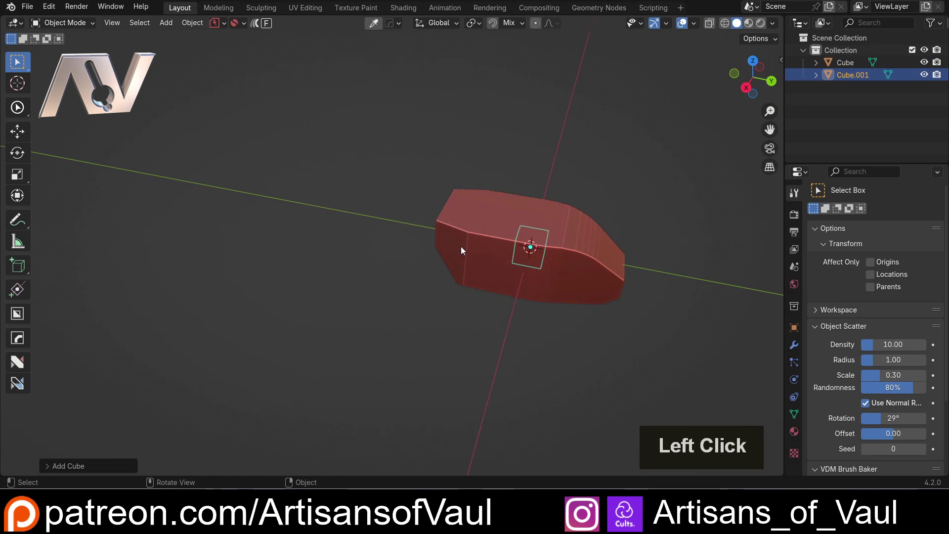
key(g)
key(y)
click(224, 176)
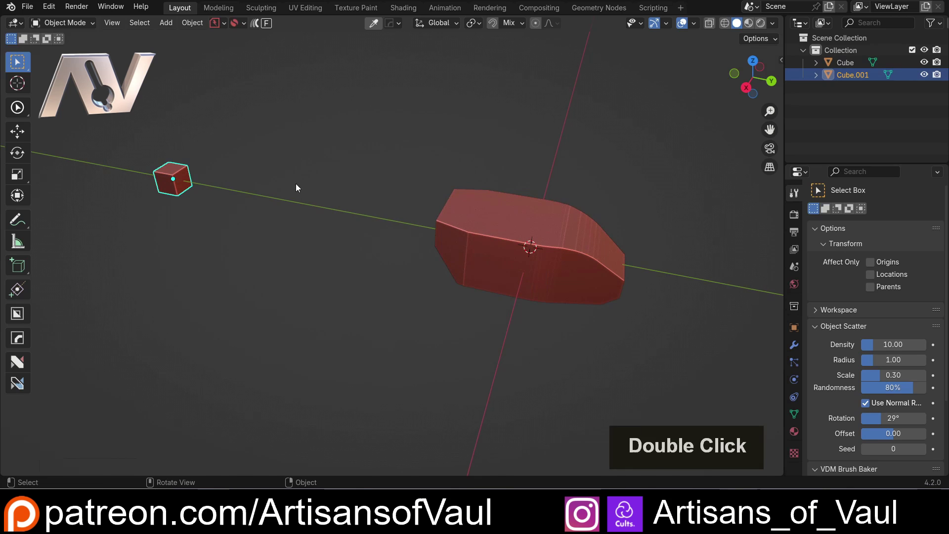
Scale up the new cube and apply its scale.
key(s)
click(368, 214)
middle_drag(491, 253, 437, 189)
key(ctrl+a)
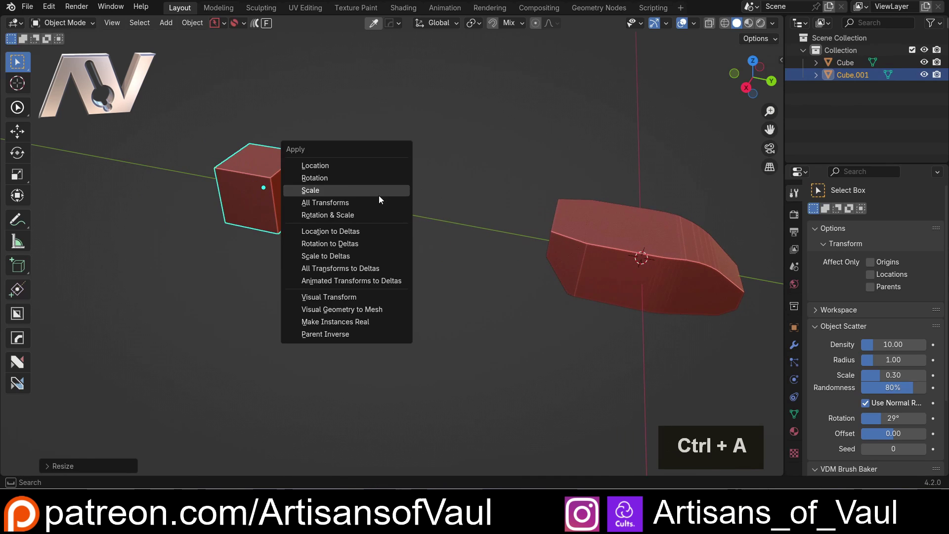
click(311, 191)
Snap the 3D cursor to the new cube's upper corner vertex nearest the bevelled box.
scroll(447, 209, up, 3)
key(Tab)
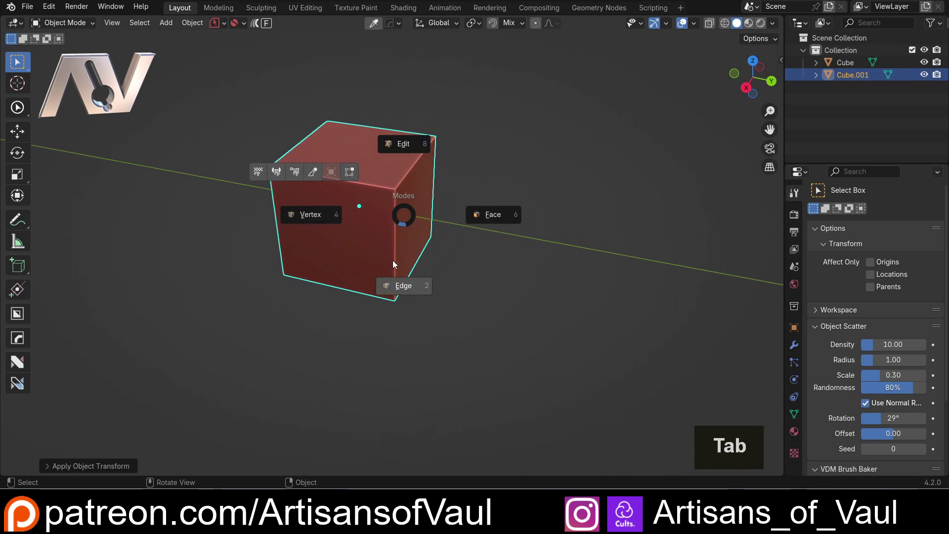
click(313, 214)
click(395, 190)
key(shift+s)
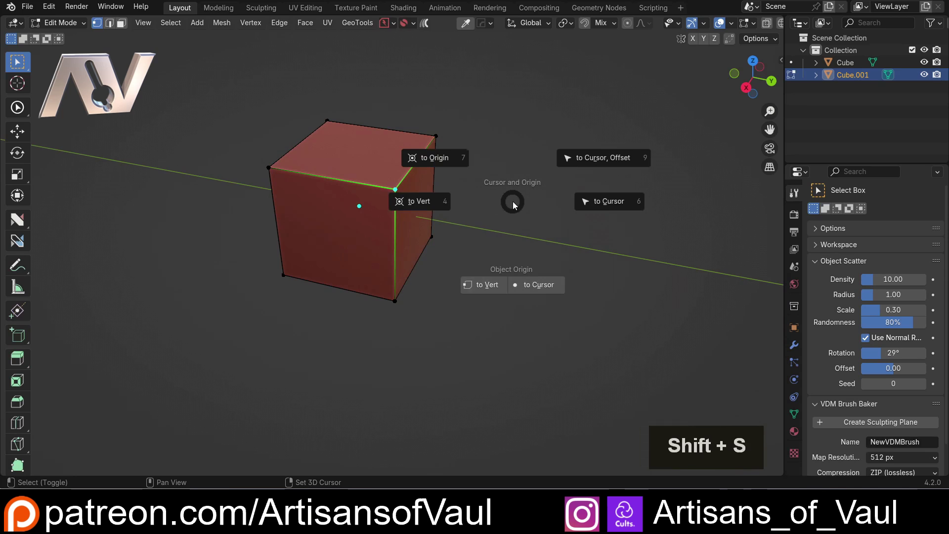
click(410, 210)
middle_drag(413, 208, 467, 147)
Return the new cube to Object Mode and add a quad sphere at the 3D cursor on its corner.
key(Tab)
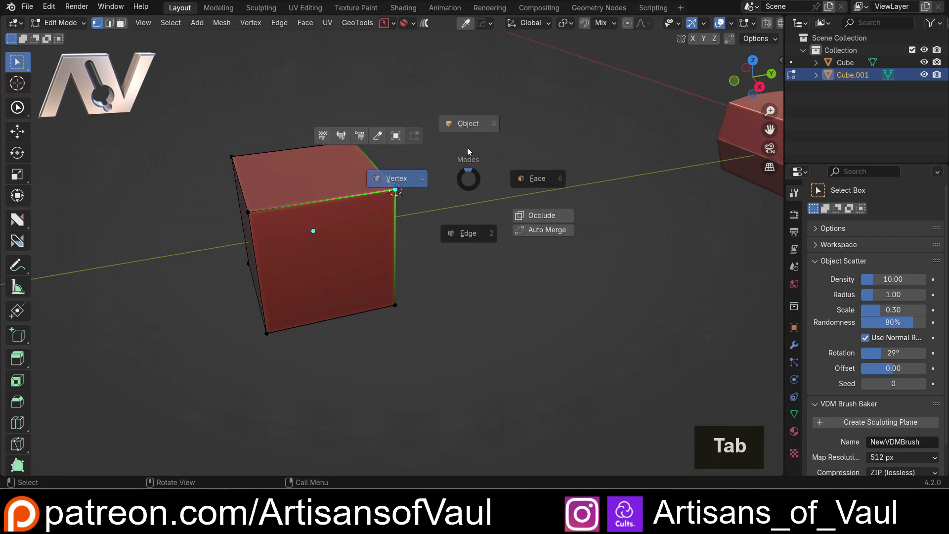
click(472, 131)
key(shift+a)
mouse_move(440, 135)
click(507, 134)
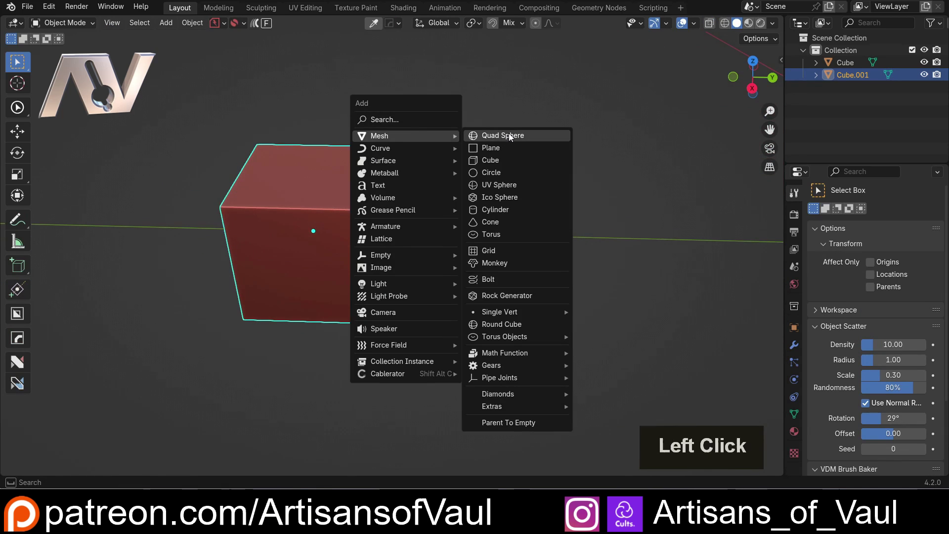
Turn off Align Rotation for the quad sphere and lower its subdivisions, keeping smooth shading on.
click(94, 464)
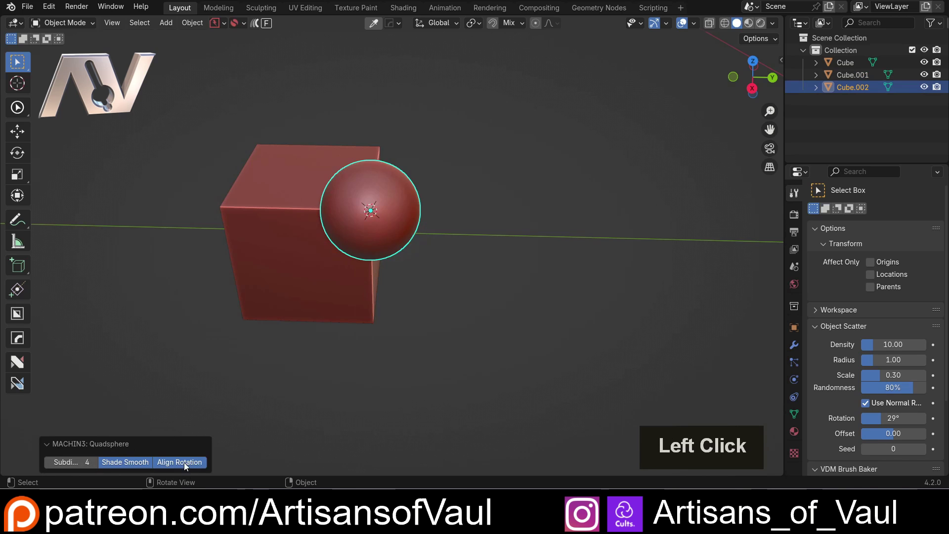
scroll(337, 278, up, 6)
click(46, 464)
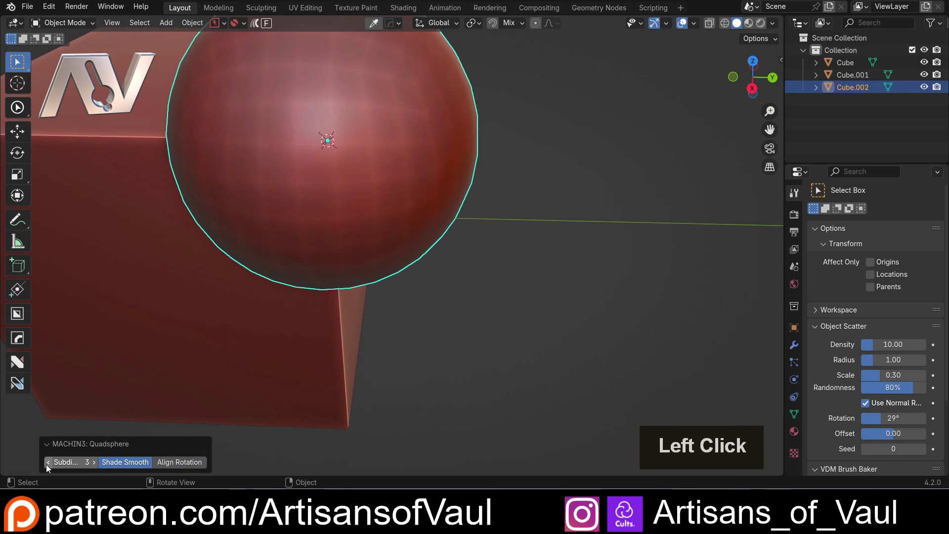
click(46, 465)
shift+middle_drag(170, 241, 257, 348)
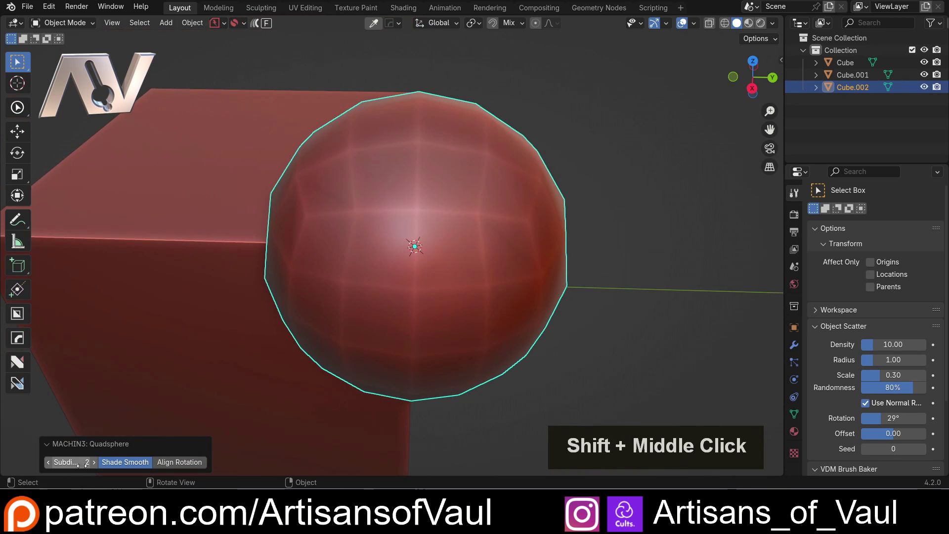
middle_drag(346, 252, 322, 261)
scroll(322, 261, down, 3)
Try to subtract the quad sphere from the cube with a Boolean difference.
shift+click(286, 184)
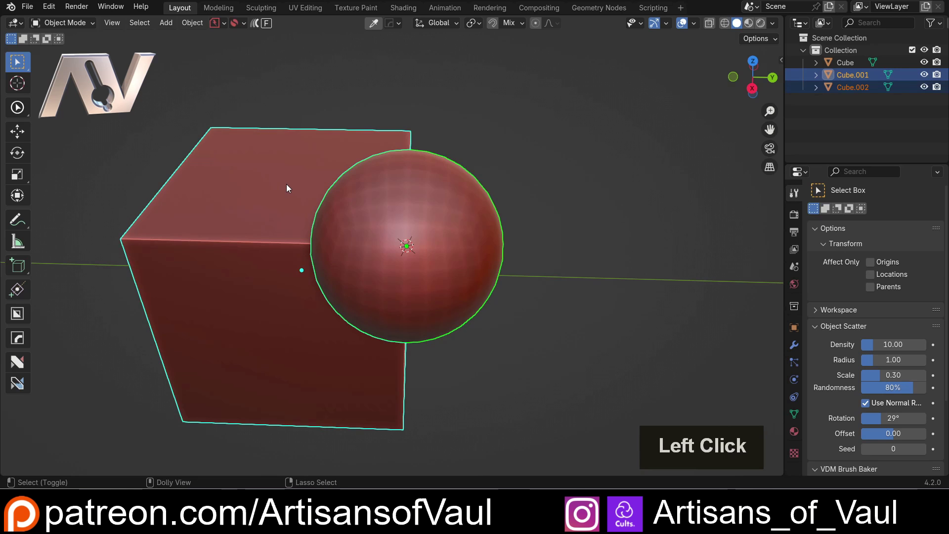
key(ctrl+shift+minus)
middle_drag(447, 193, 413, 191)
Scale up the quad sphere and subtract it from the cube's corner with a Boolean difference.
click(414, 191)
key(KP_Decimal)
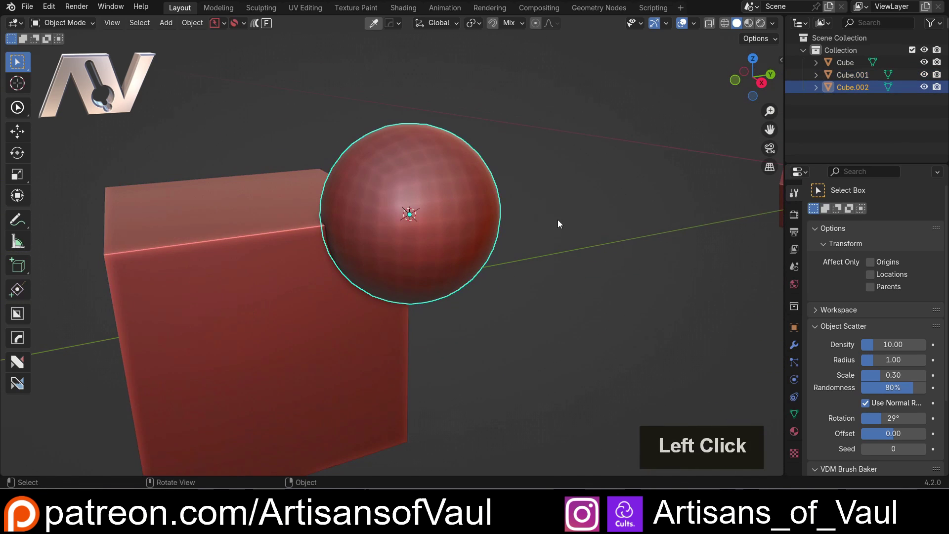
key(s)
click(556, 229)
key(ctrl+shift+minus)
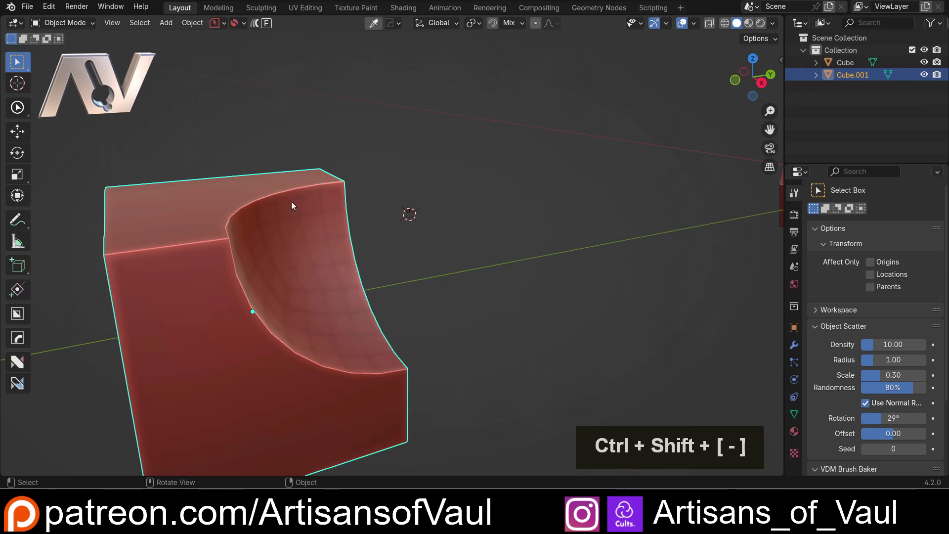
middle_drag(292, 205, 355, 178)
Put the scooped cube into Edit Mode with edge selection and activate the nSolve tool.
key(Tab)
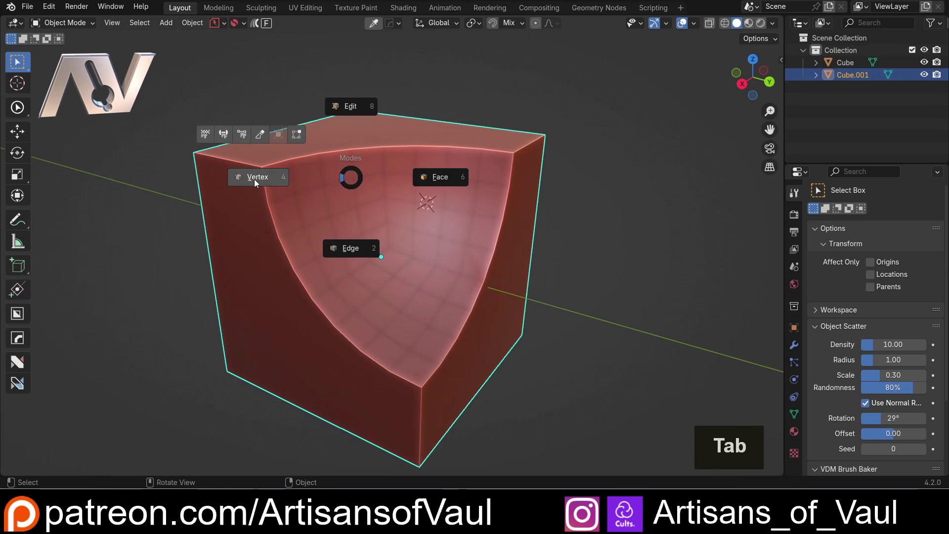
click(254, 178)
middle_drag(254, 179, 402, 191)
scroll(336, 174, up, 3)
key(Tab)
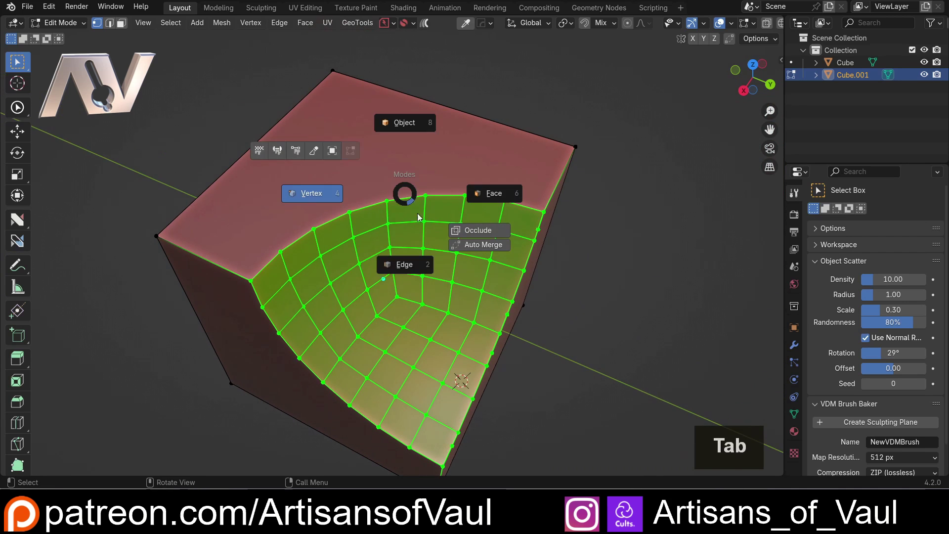
click(406, 265)
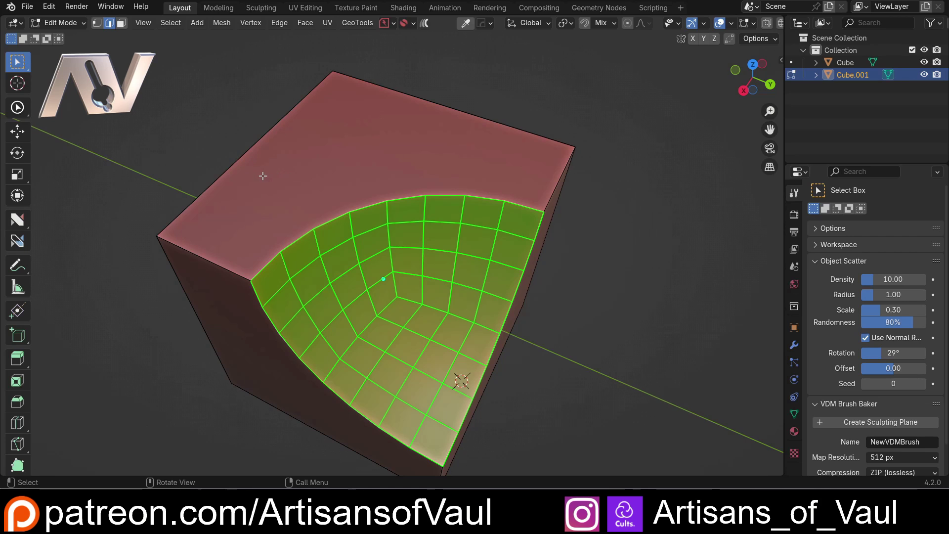
key(alt+4)
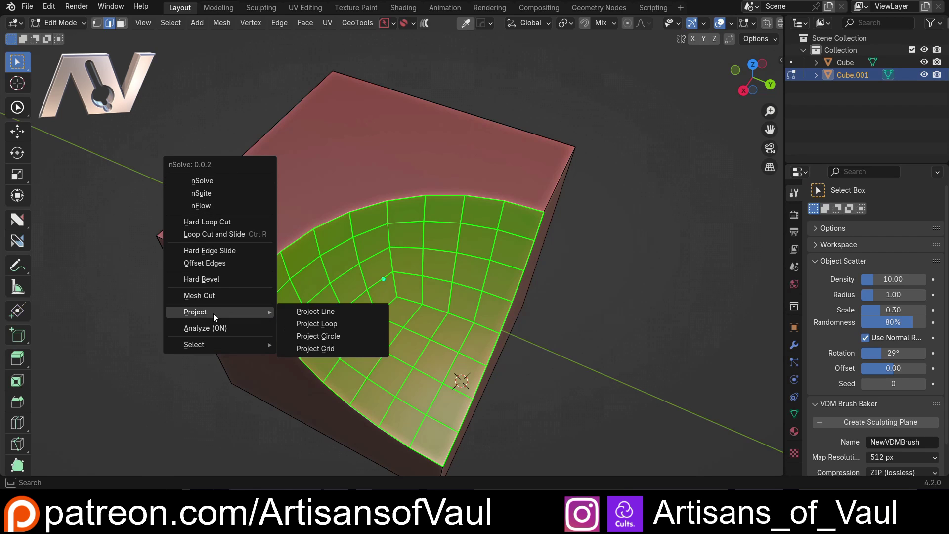
click(221, 180)
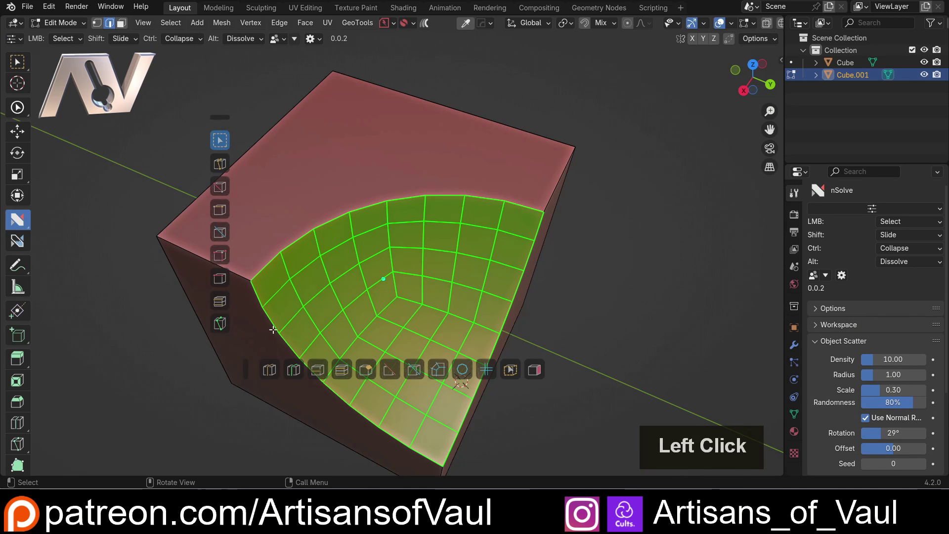
Select the scoop's curved top rim and use Project Loop in Offset mode, direction flipped, to cut across the top face to its outer edges.
shift+middle_drag(384, 191, 464, 196)
click(349, 269)
ctrl+click(605, 209)
middle_drag(462, 235, 457, 357)
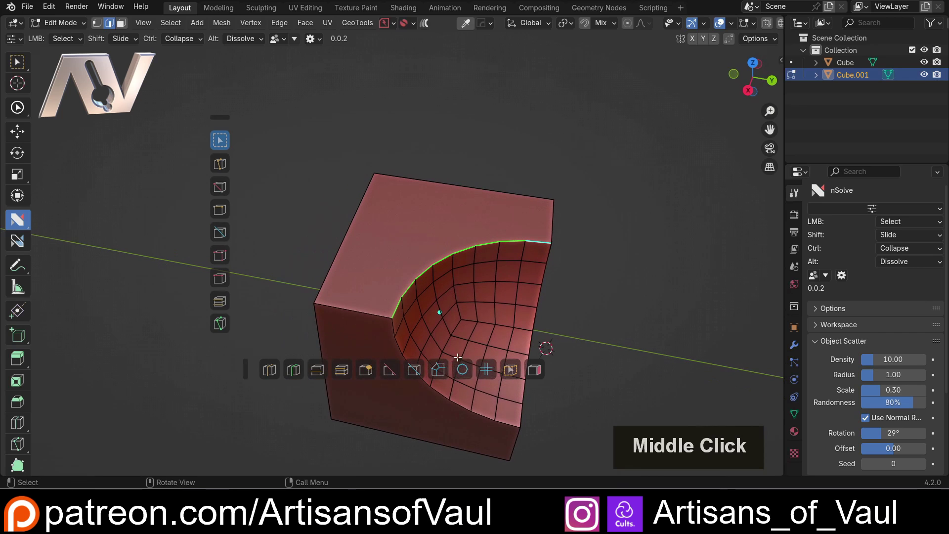
click(438, 369)
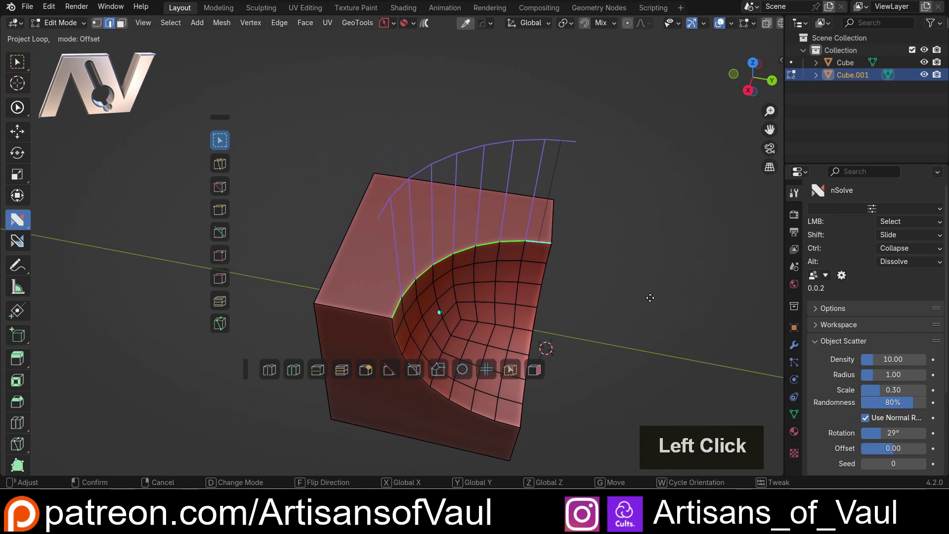
key(f)
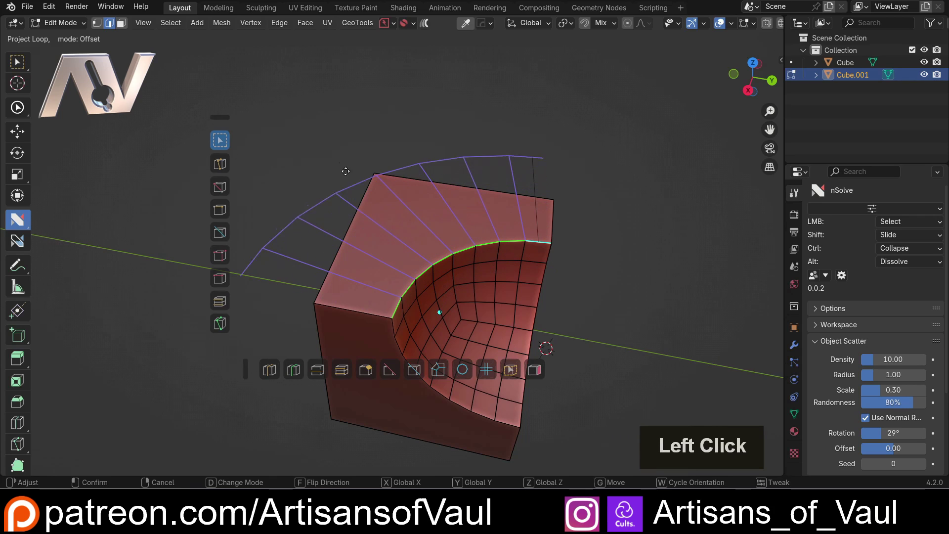
click(318, 63)
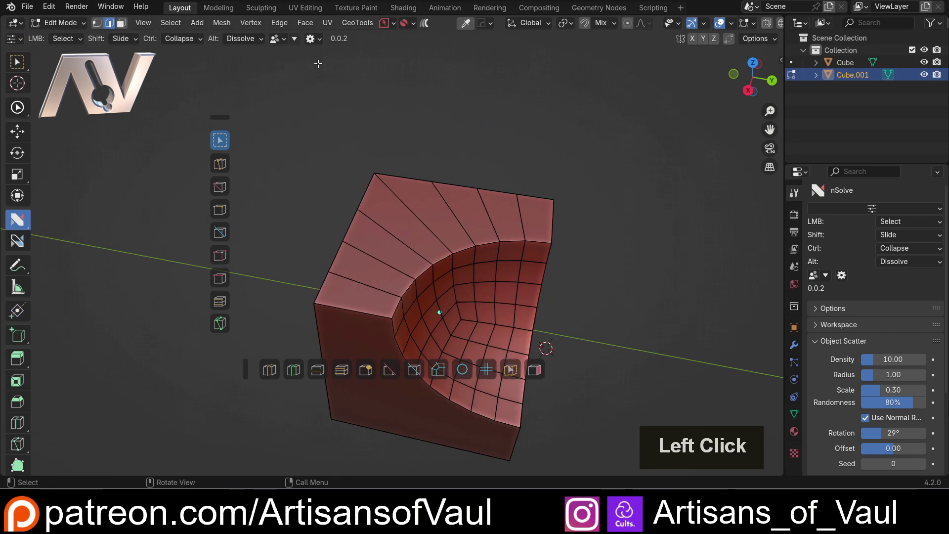
Select the top face's two straight outer edges opposite the scoop and use Project Loop along global Z to cut down the side faces.
middle_drag(523, 235, 372, 241)
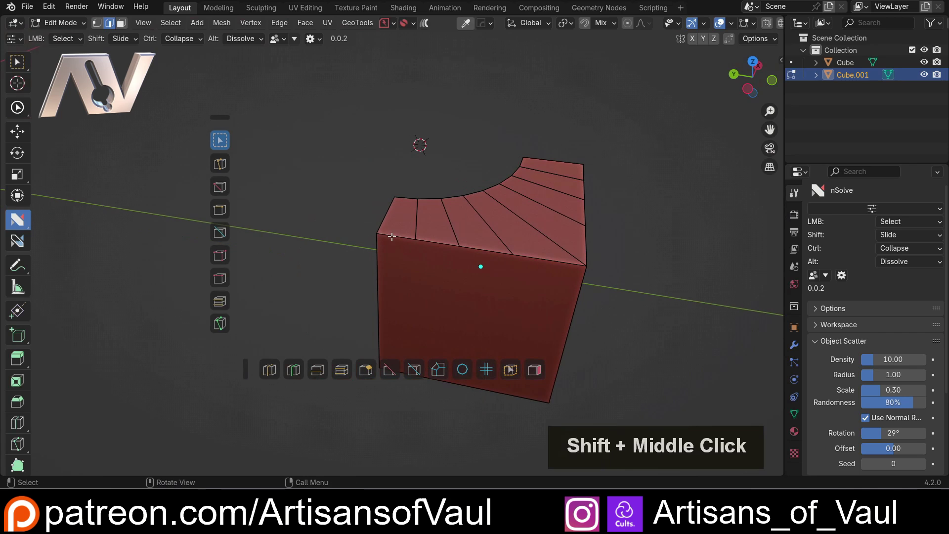
click(393, 237)
ctrl+click(584, 178)
middle_drag(583, 178, 413, 352)
click(438, 370)
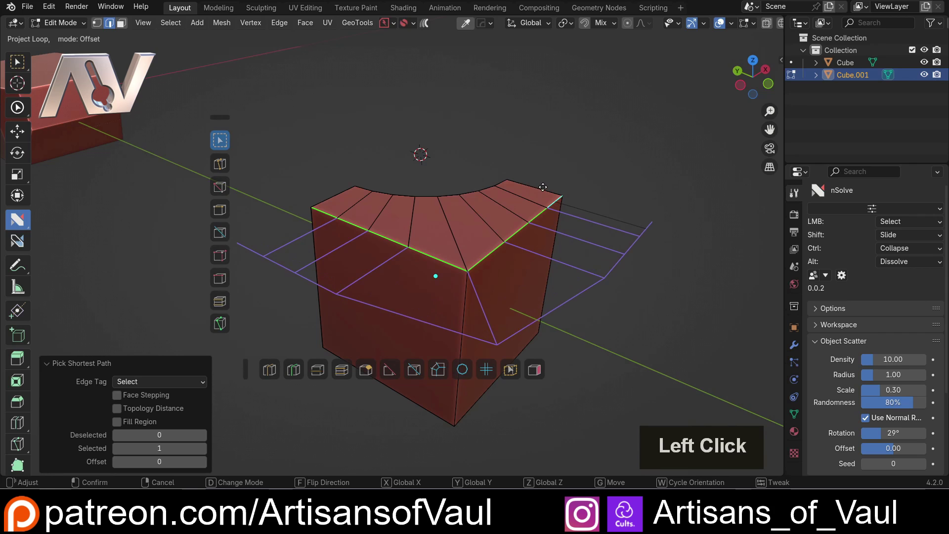
key(z)
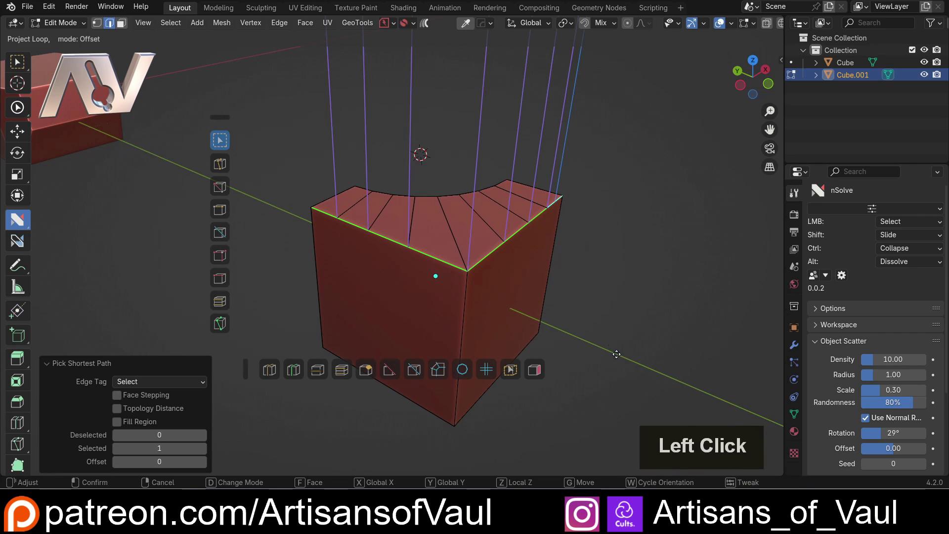
right_click(599, 162)
Examine the projected cuts down the cube's sides and the scooped corner.
middle_drag(603, 160, 601, 131)
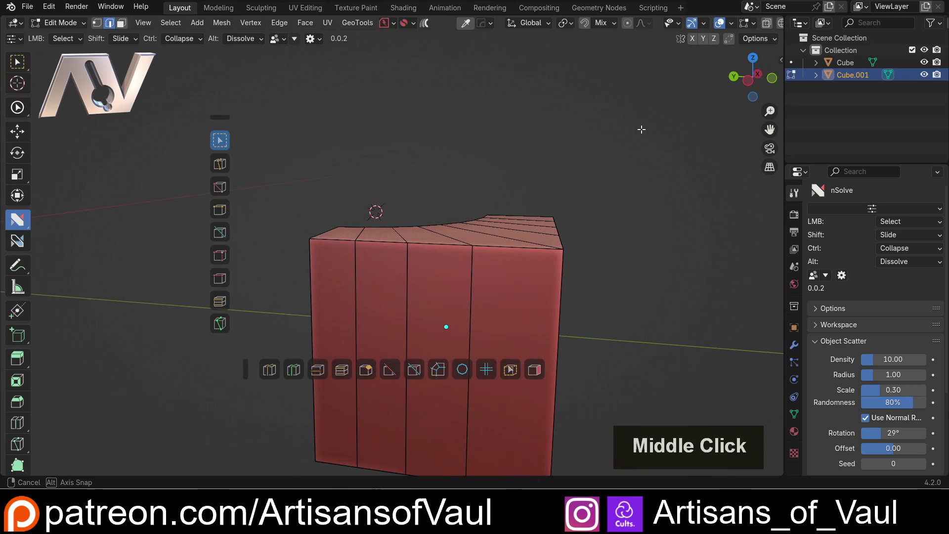
scroll(600, 131, down, 3)
middle_drag(521, 200, 361, 277)
scroll(435, 262, up, 3)
scroll(322, 245, down, 3)
middle_drag(322, 245, 372, 166)
shift+scroll(360, 207, up, 2)
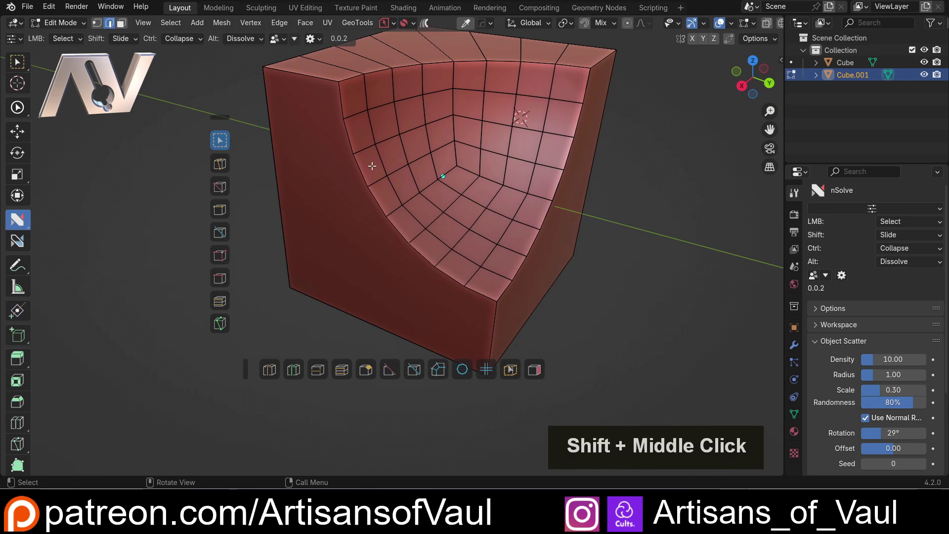
Select the edge path along the scoop's curved top rim.
click(352, 89)
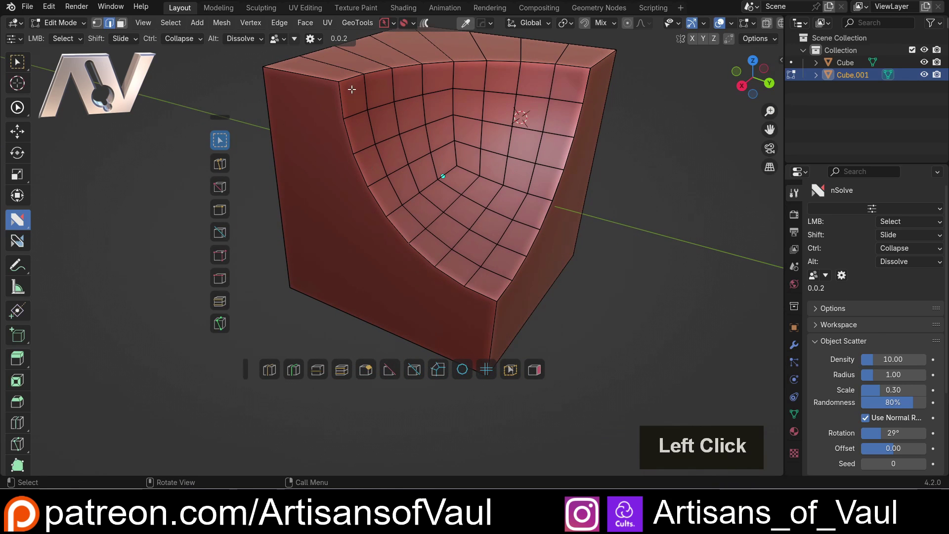
ctrl+click(574, 67)
middle_drag(439, 99, 435, 97)
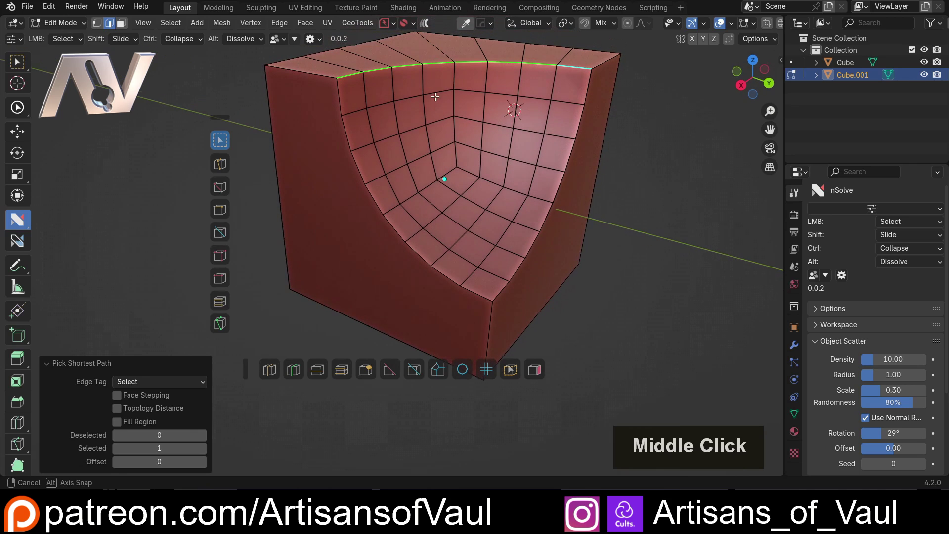
middle_drag(393, 137, 434, 186)
scroll(346, 150, up, 2)
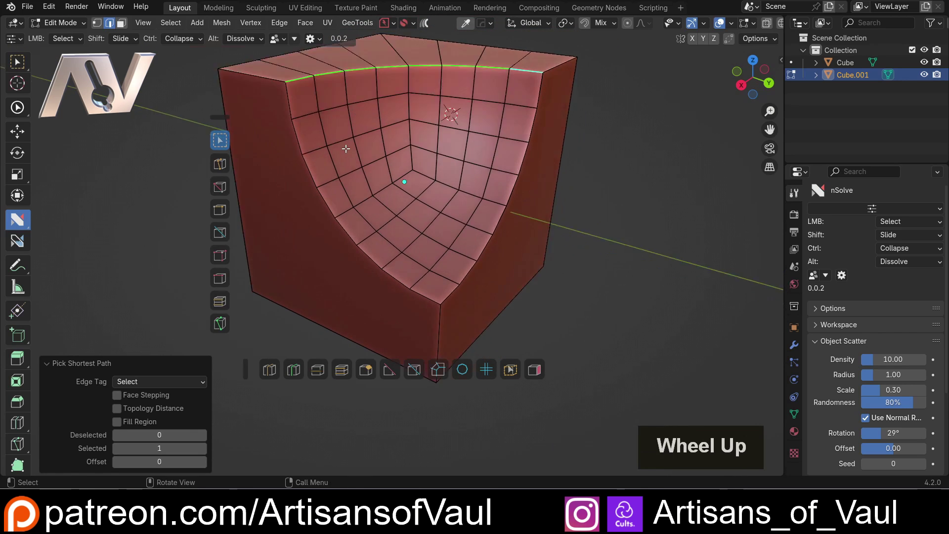
shift+middle_drag(345, 150, 417, 184)
scroll(347, 186, down, 2)
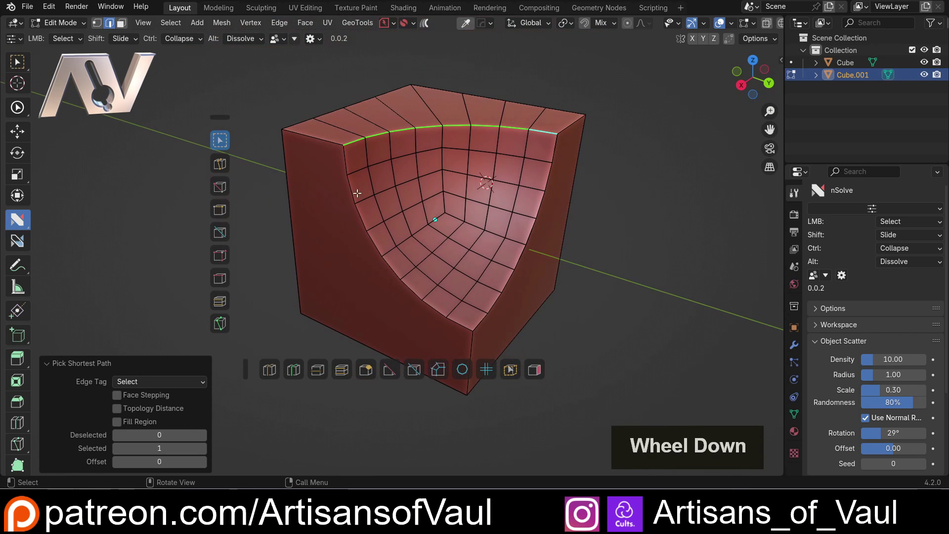
Select the edge path along the scoop's rim on the +X side face, leaving out the end edge at each corner.
click(350, 185)
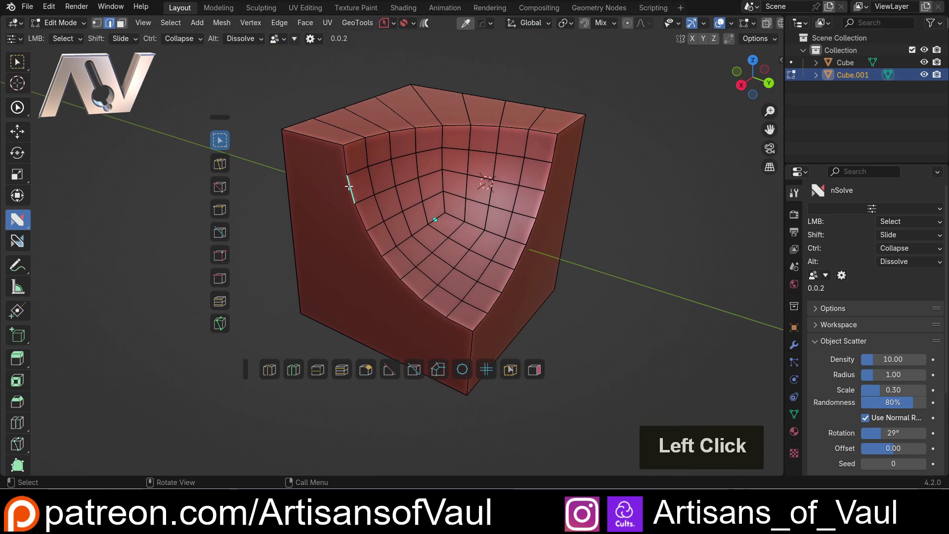
ctrl+click(439, 304)
scroll(439, 304, up, 2)
shift+middle_drag(438, 304, 328, 216)
scroll(426, 267, up, 1)
scroll(341, 124, down, 1)
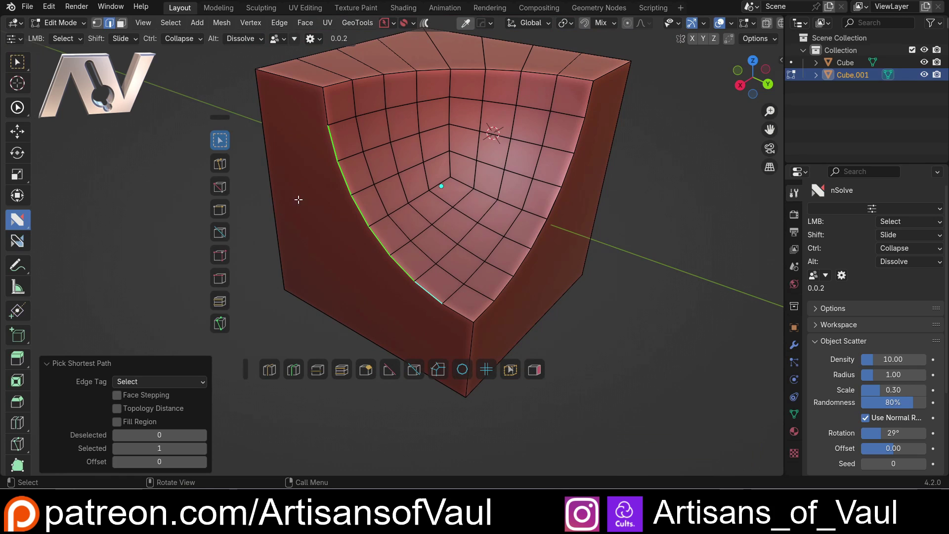
Circle both ends of the selected rim path with annotation strokes and undo them.
key(d)
mouse_move(334, 121)
mouse_down()
mouse_move(333, 131)
mouse_move(317, 121)
mouse_up()
mouse_move(455, 299)
mouse_down()
mouse_move(423, 309)
mouse_move(445, 319)
mouse_up()
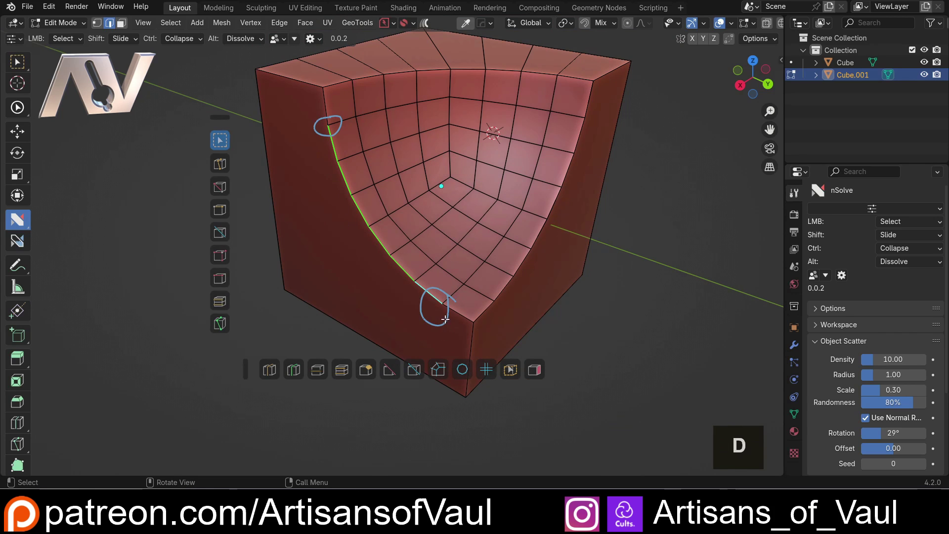
key(ctrl+z)
Check the selected rim path's end points in vertex selection, return to edge selection and examine the adjoining +X side face.
key(Tab)
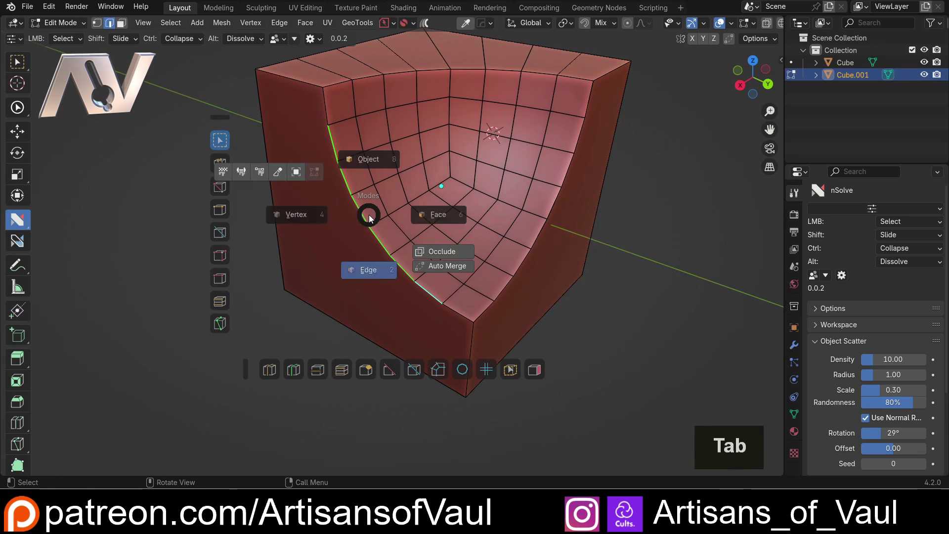
click(276, 214)
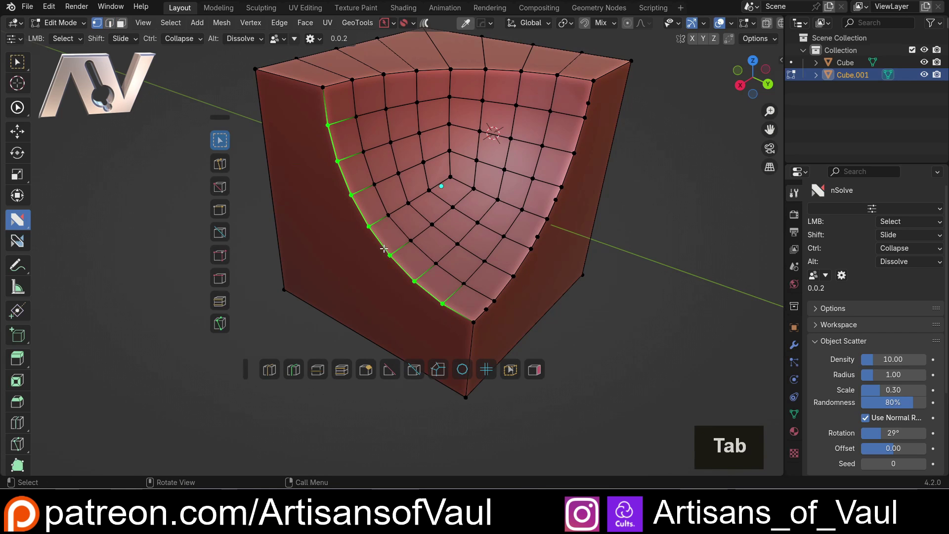
key(Tab)
click(400, 313)
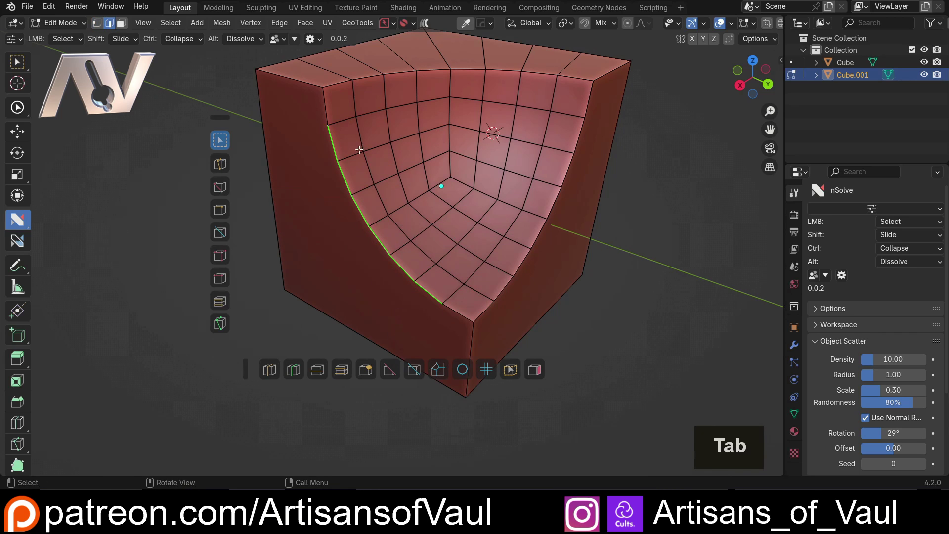
middle_drag(335, 322, 393, 317)
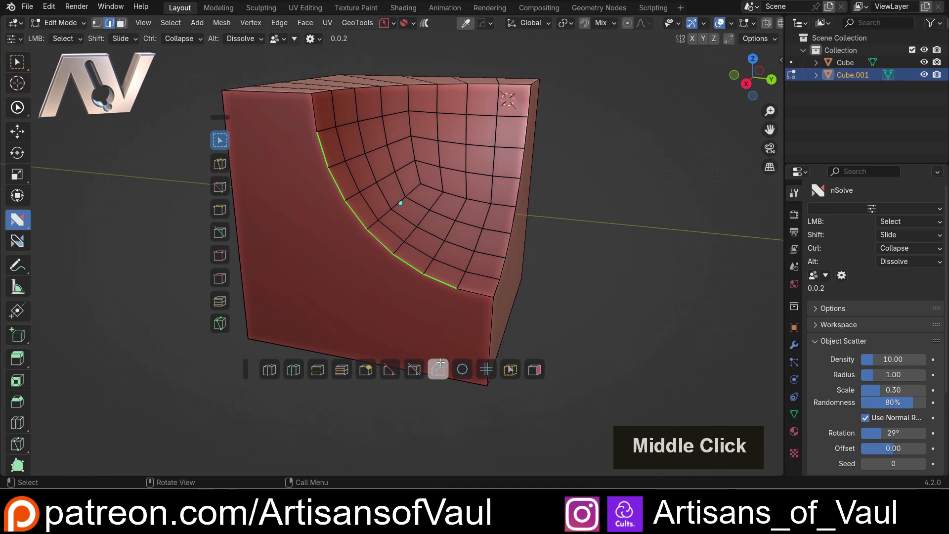
middle_drag(331, 145, 306, 122)
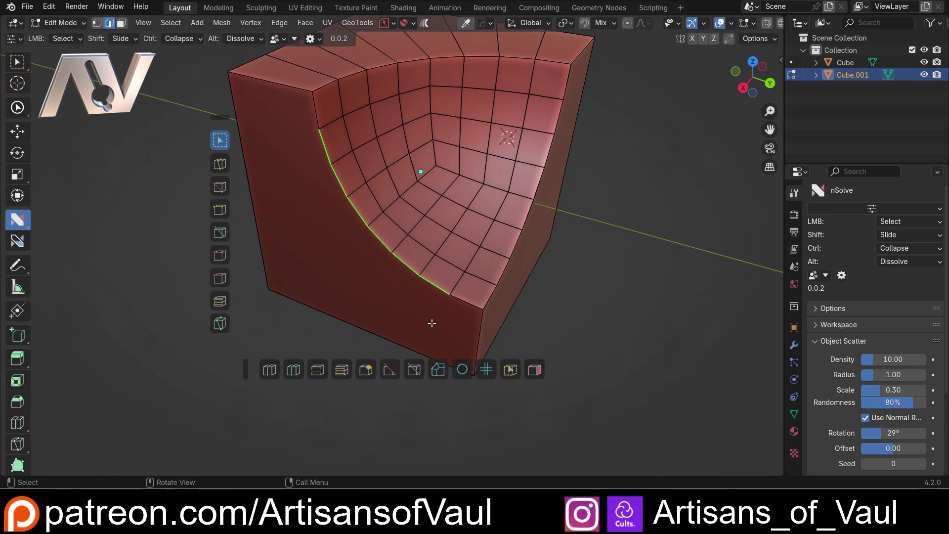
scroll(435, 368, down, 2)
scroll(501, 291, down, 1)
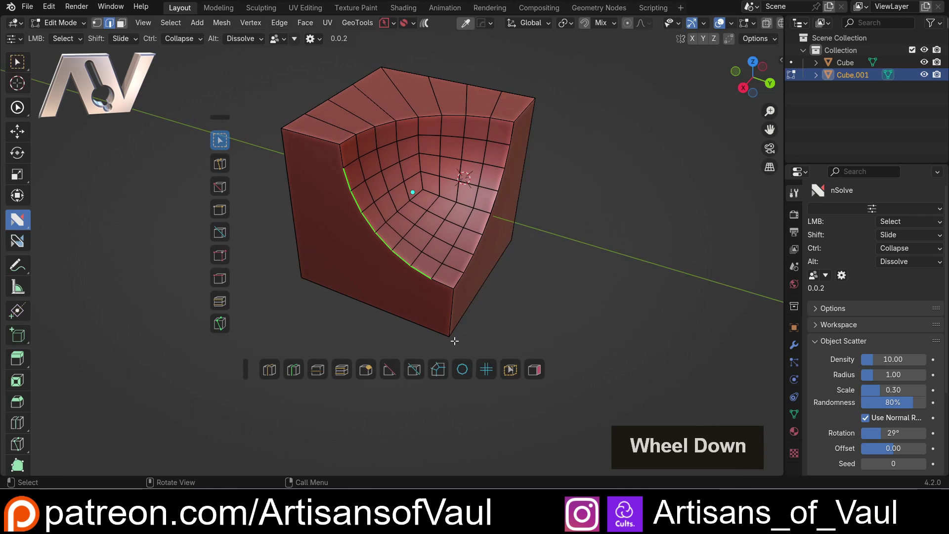
Project the selected rim path across the +X side face with Project Loop in Offset mode using face direction, and undo it.
scroll(454, 340, down, 1)
click(488, 299)
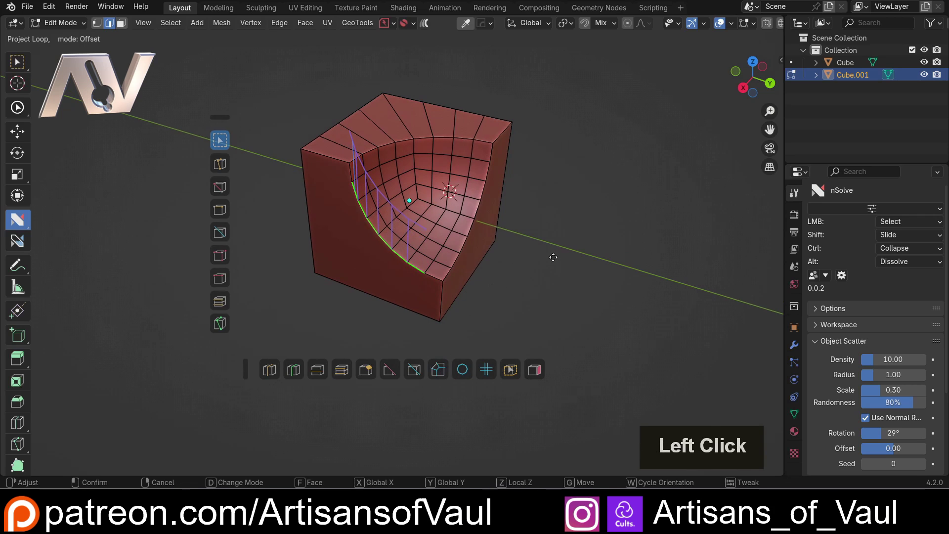
key(f)
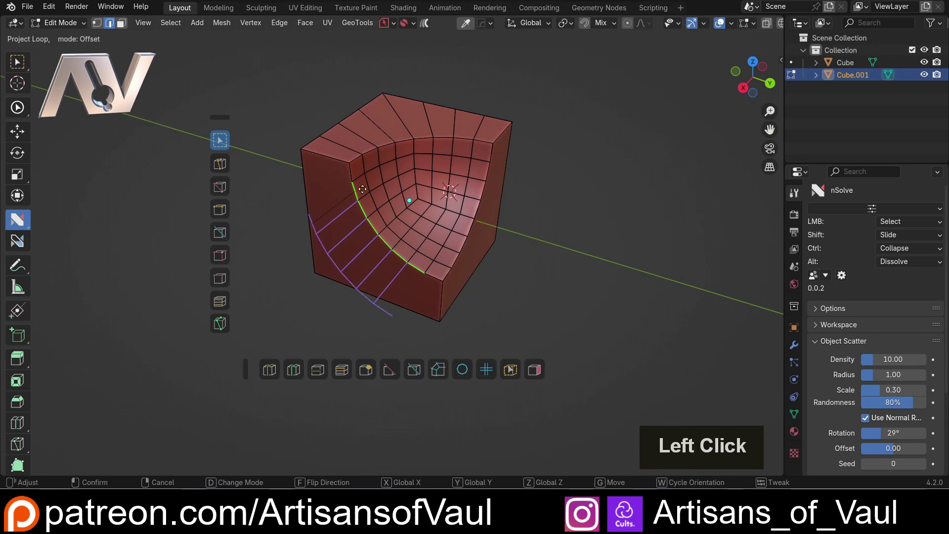
click(198, 279)
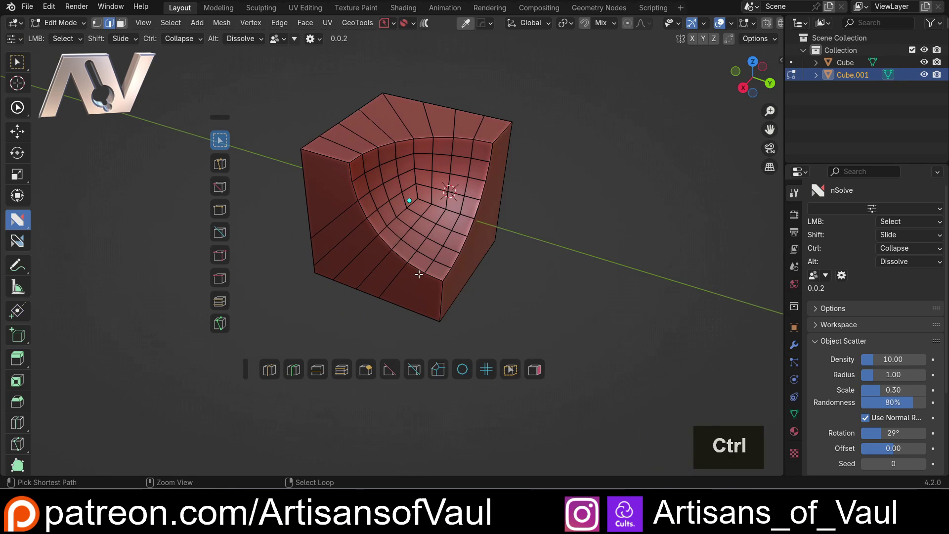
key(ctrl+z)
Select the full rim path on the +X side face including both corner edges, and check its two end vertices in vertex selection.
scroll(470, 270, up, 2)
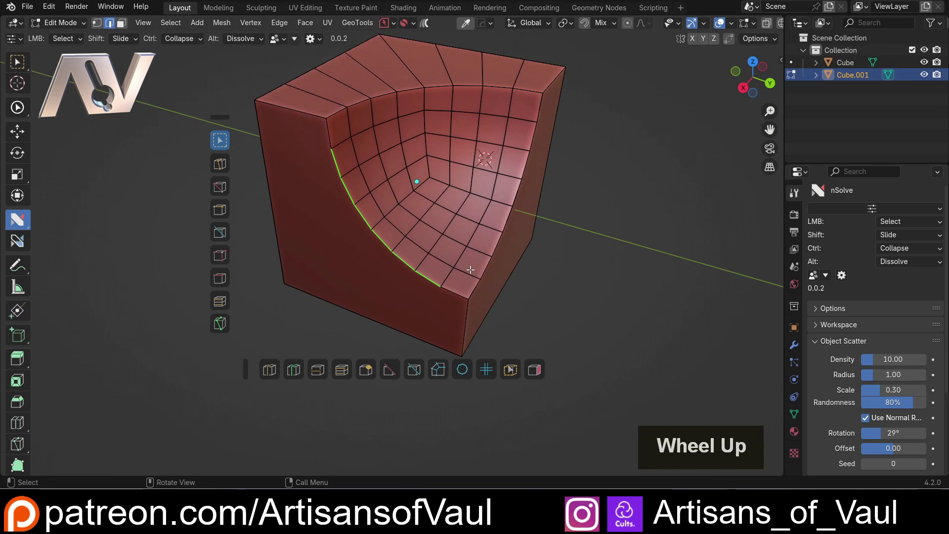
click(459, 294)
click(476, 297)
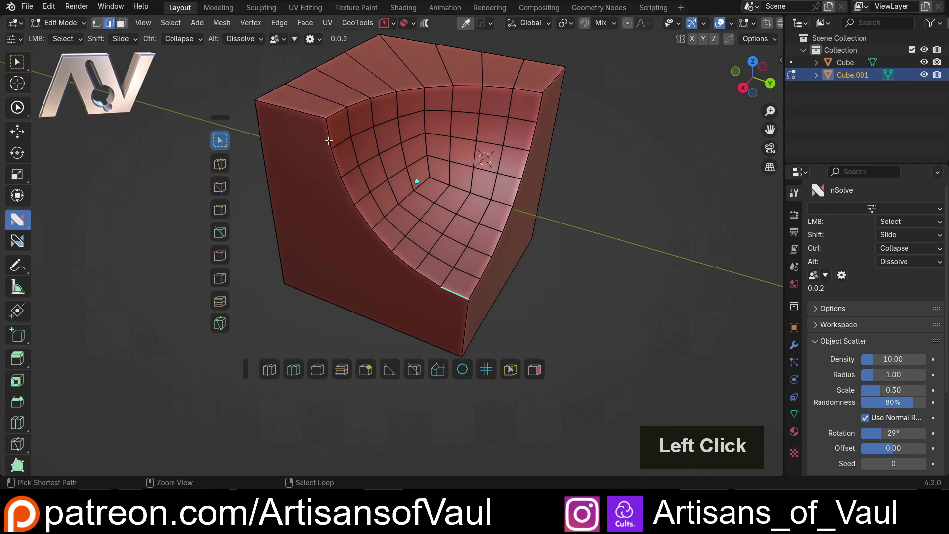
ctrl+click(326, 123)
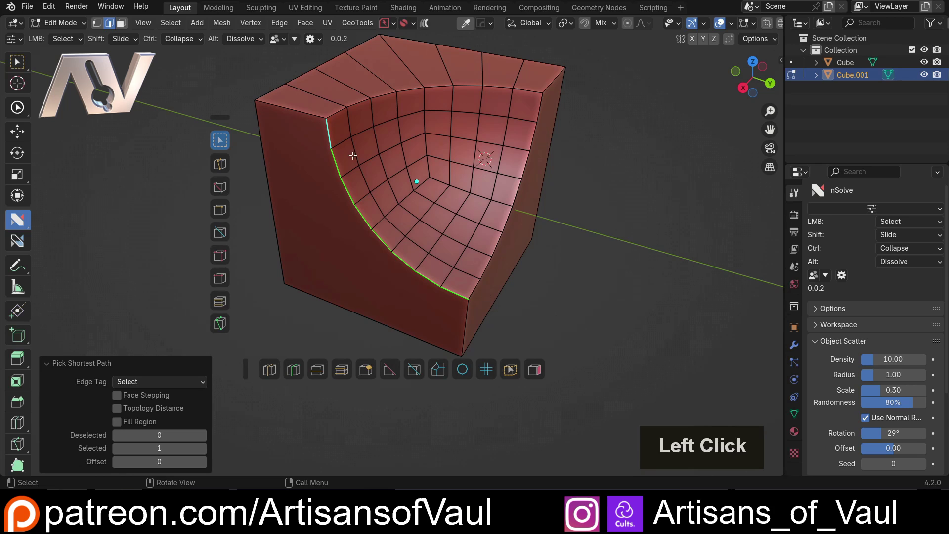
key(Tab)
click(306, 182)
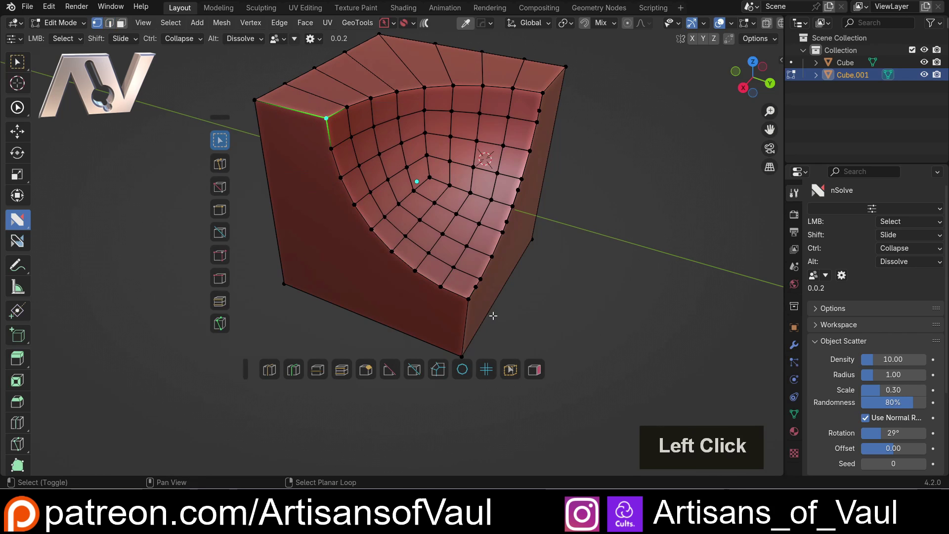
shift+click(469, 300)
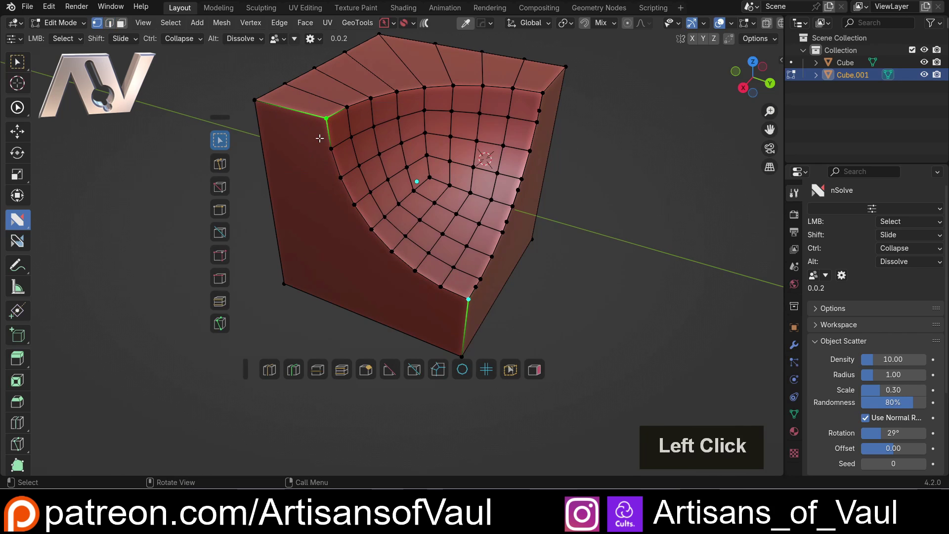
Delete the scooped cube object and open the remaining Cube object in Edit Mode.
scroll(319, 138, down, 2)
key(Tab)
scroll(562, 233, down, 2)
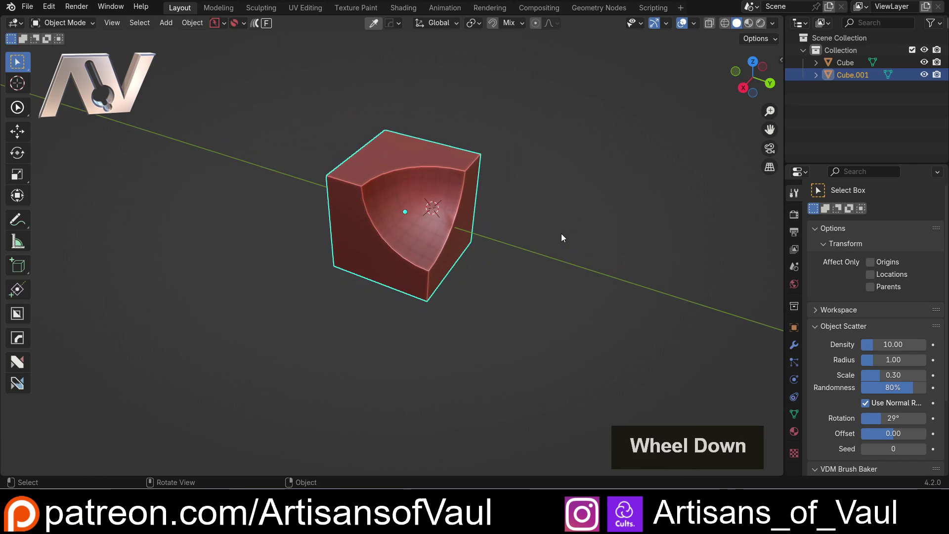
key(Delete)
shift+middle_drag(561, 233, 420, 227)
key(Tab)
click(408, 233)
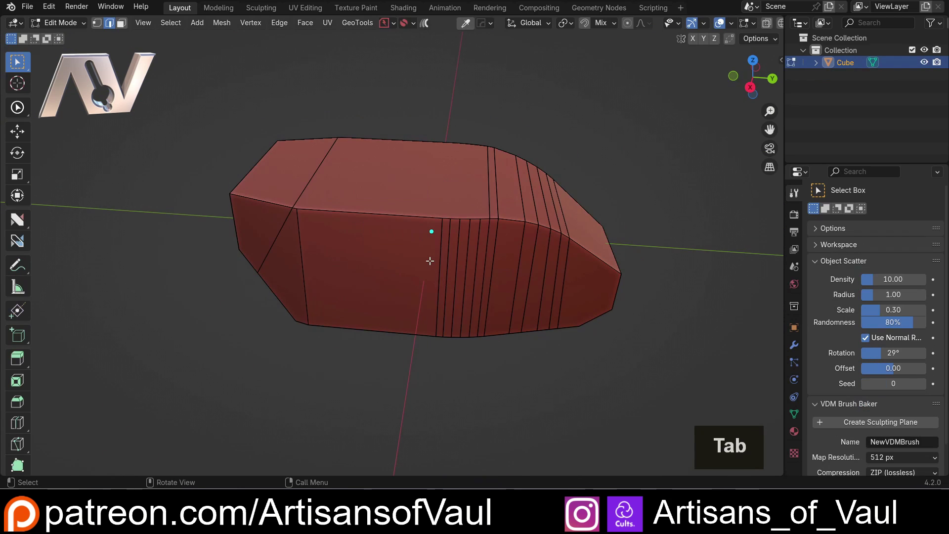
Activate the nSolve tool and select the large flat top face of the car-shaped mesh in face selection.
key(alt+4)
click(429, 260)
middle_click(592, 331)
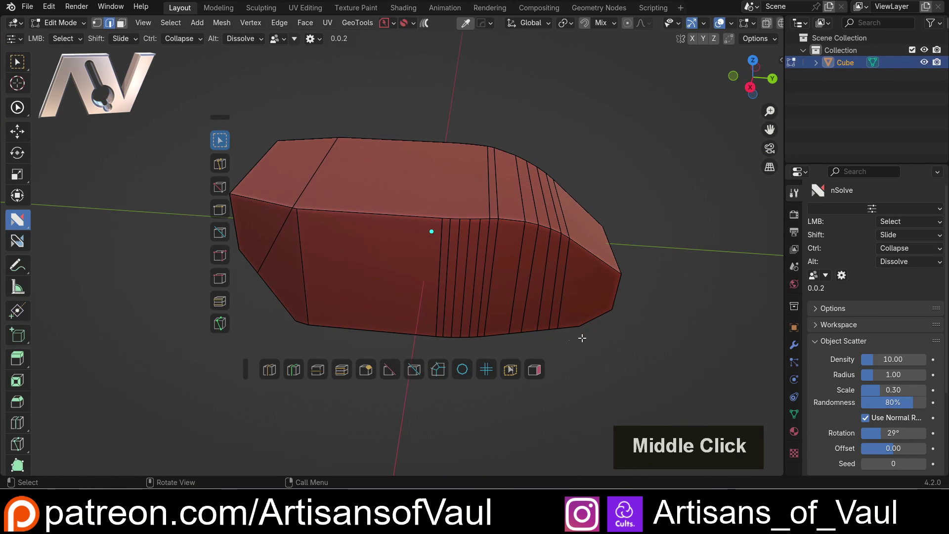
mouse_move(447, 269)
middle_down()
mouse_move(443, 259)
mouse_move(445, 292)
mouse_move(431, 312)
mouse_move(443, 286)
middle_up()
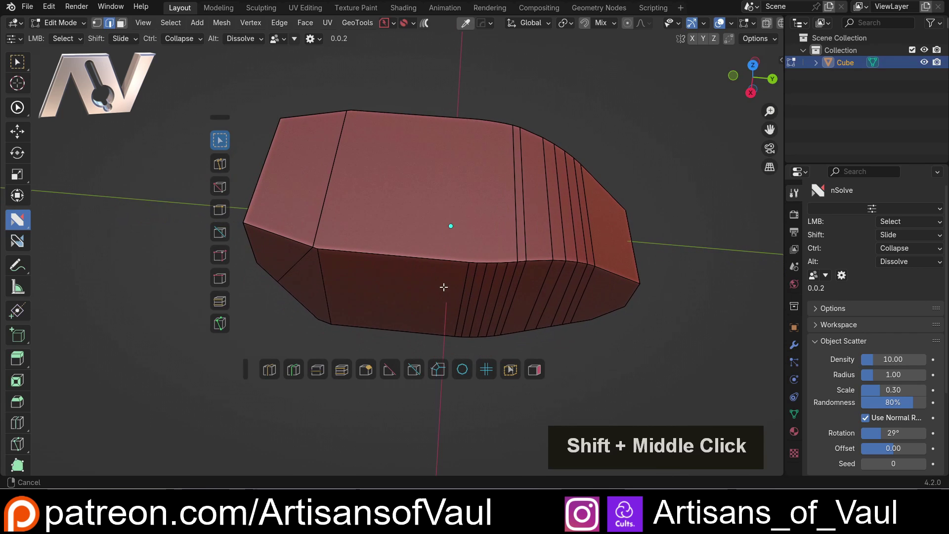
click(487, 370)
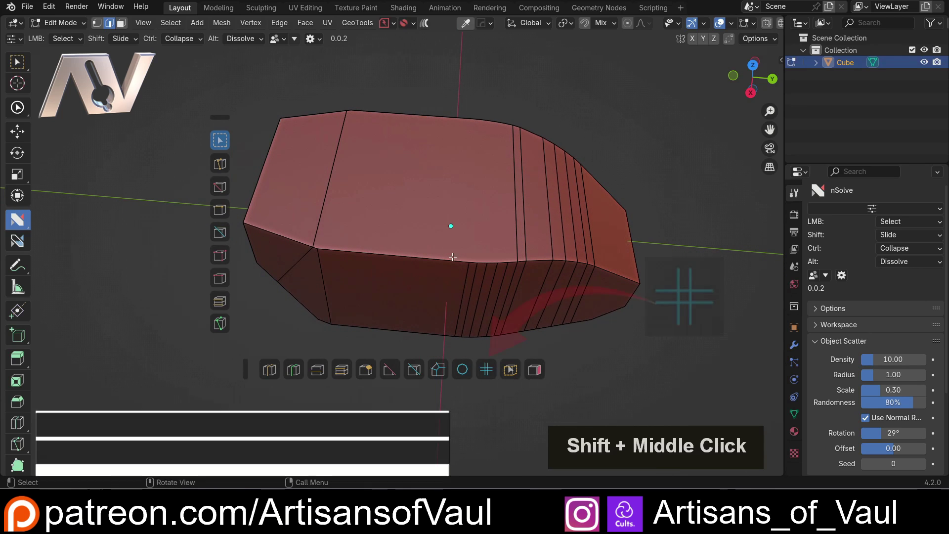
key(Tab)
click(567, 234)
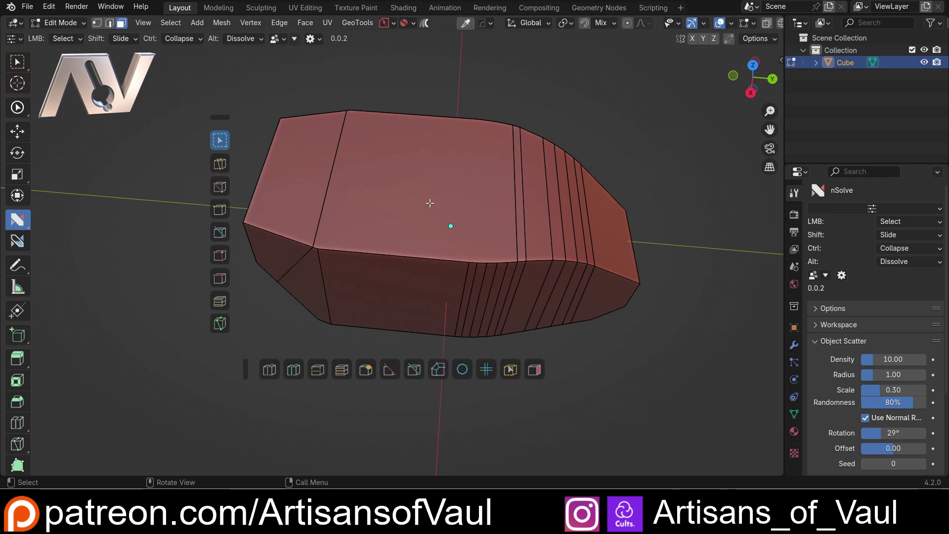
click(461, 245)
middle_drag(484, 266, 487, 282)
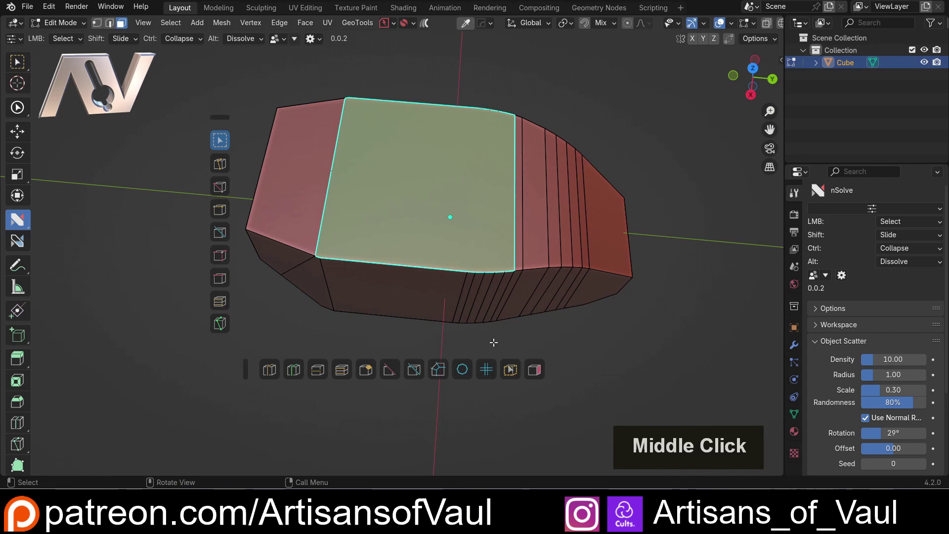
Project a grid onto the selected top face with Project Grid, varying its spacing and line counts, and undo it.
click(487, 369)
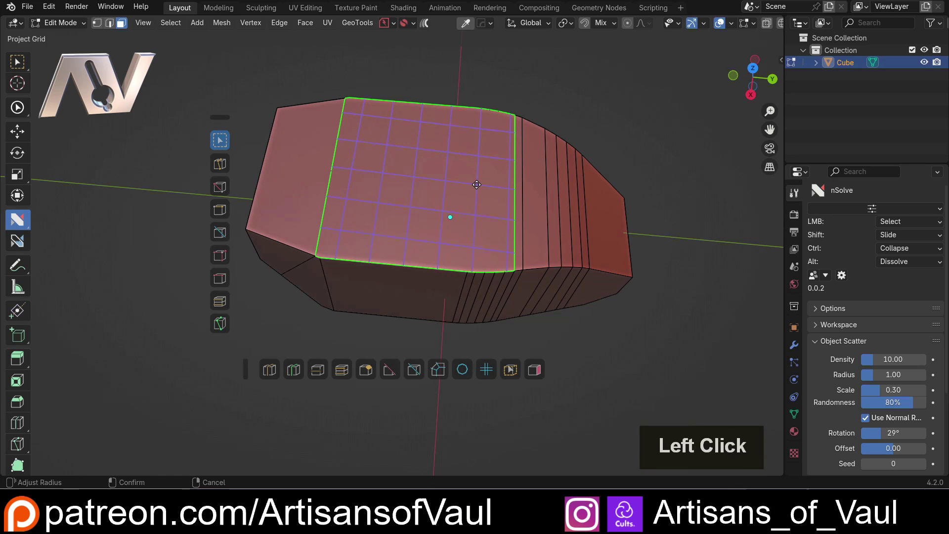
scroll(475, 185, up, 1)
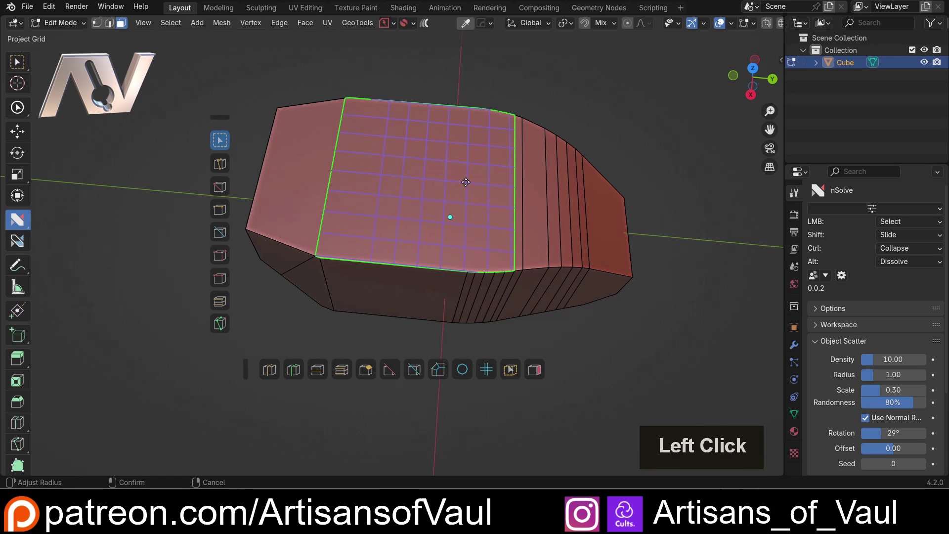
scroll(460, 182, up, 1)
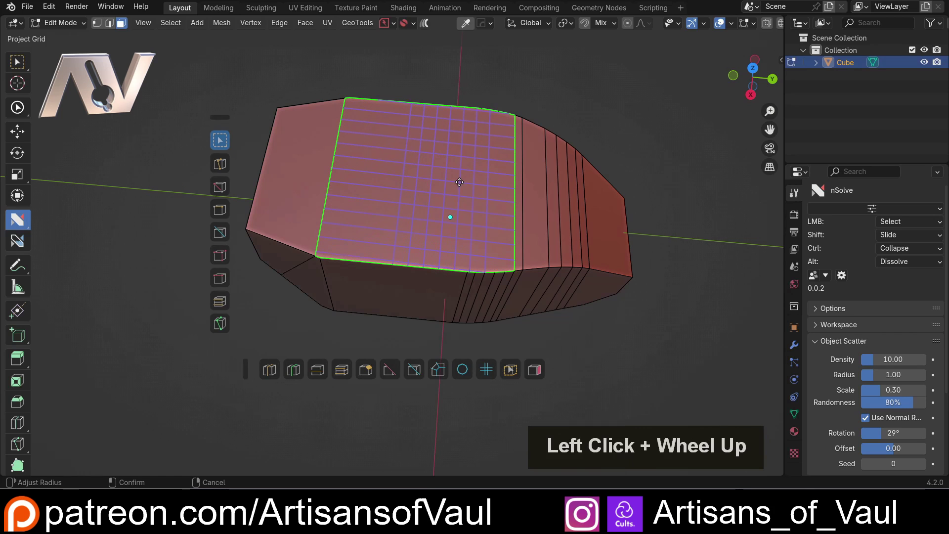
scroll(459, 182, down, 1)
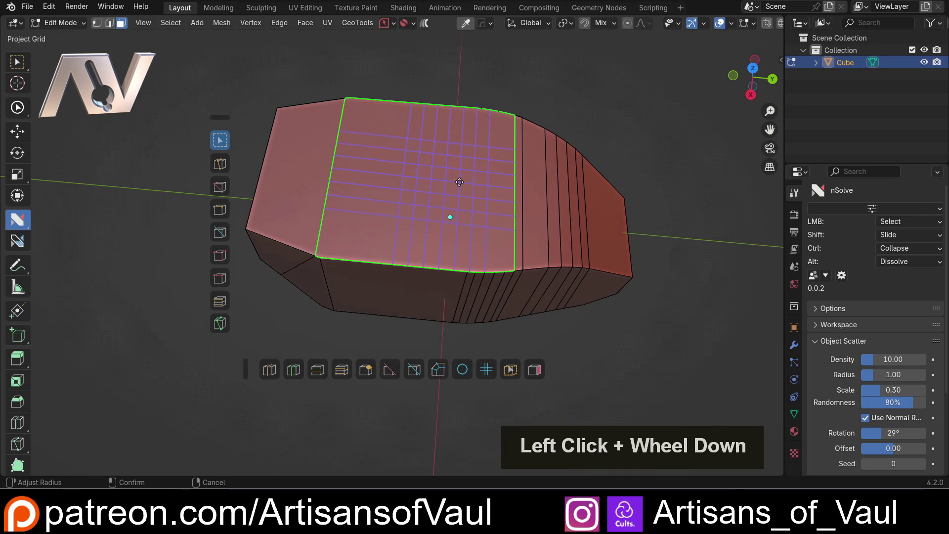
scroll(460, 182, up, 1)
scroll(460, 182, down, 1)
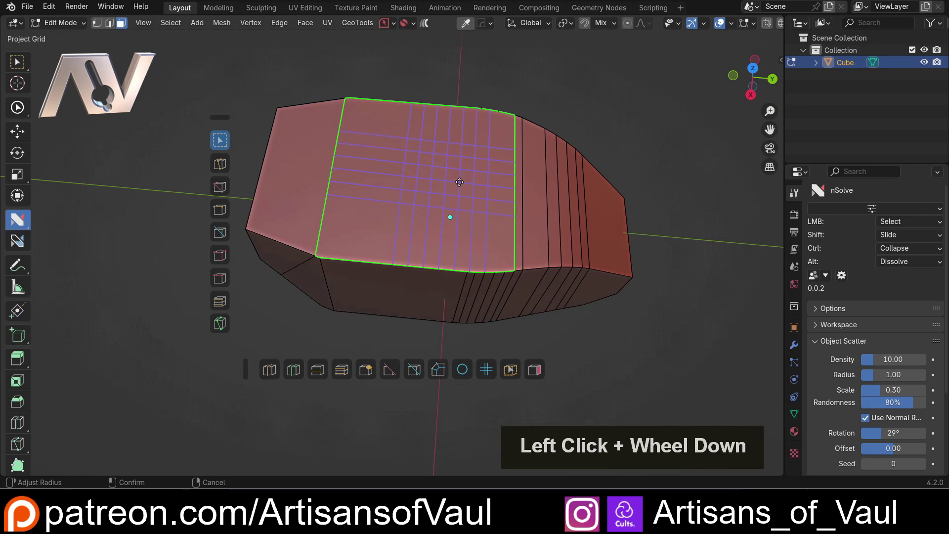
scroll(459, 182, up, 1)
scroll(459, 182, down, 1)
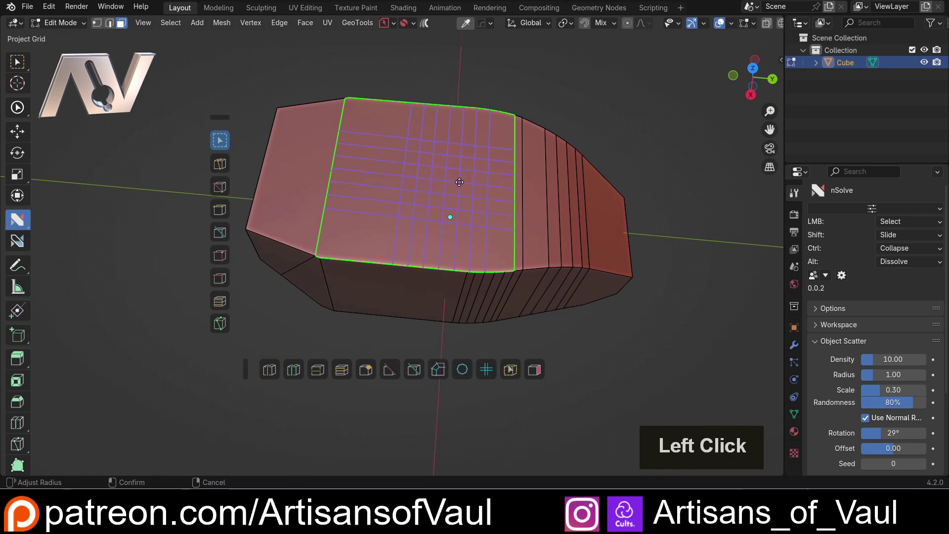
click(459, 182)
key(ctrl+z)
Select the large four-sided face on the +X side and start Project Grid on it, varying the number of grid lines.
middle_drag(436, 292, 440, 263)
click(423, 275)
click(487, 370)
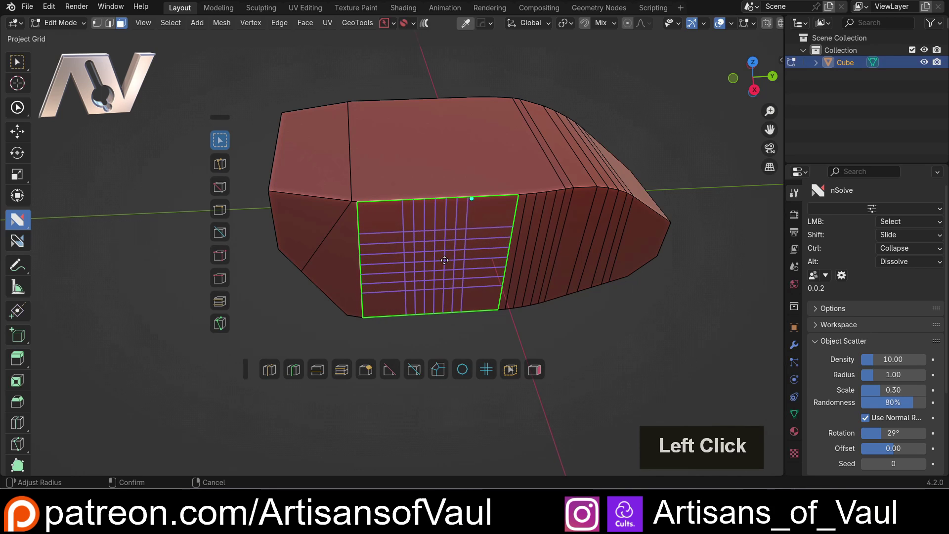
scroll(444, 260, up, 1)
scroll(444, 260, down, 1)
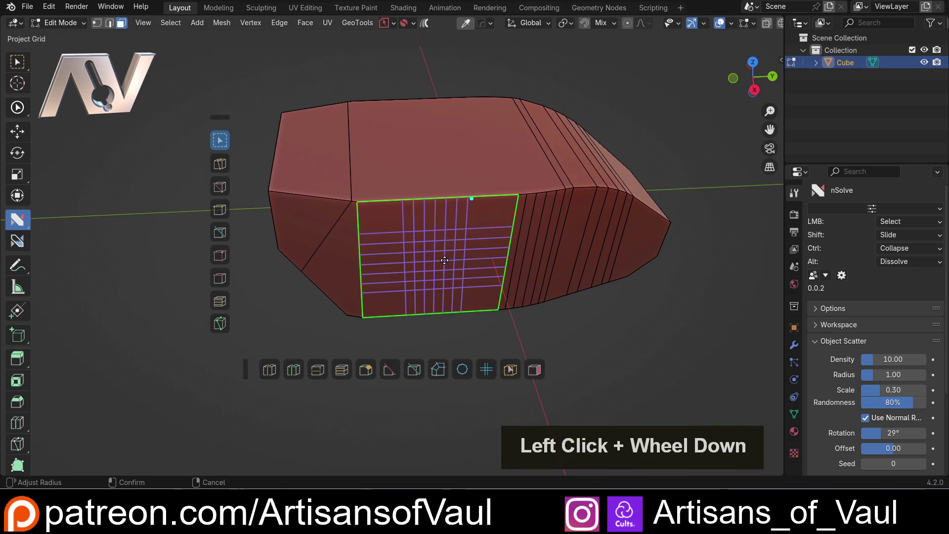
scroll(444, 260, up, 1)
scroll(444, 260, down, 1)
scroll(445, 260, up, 1)
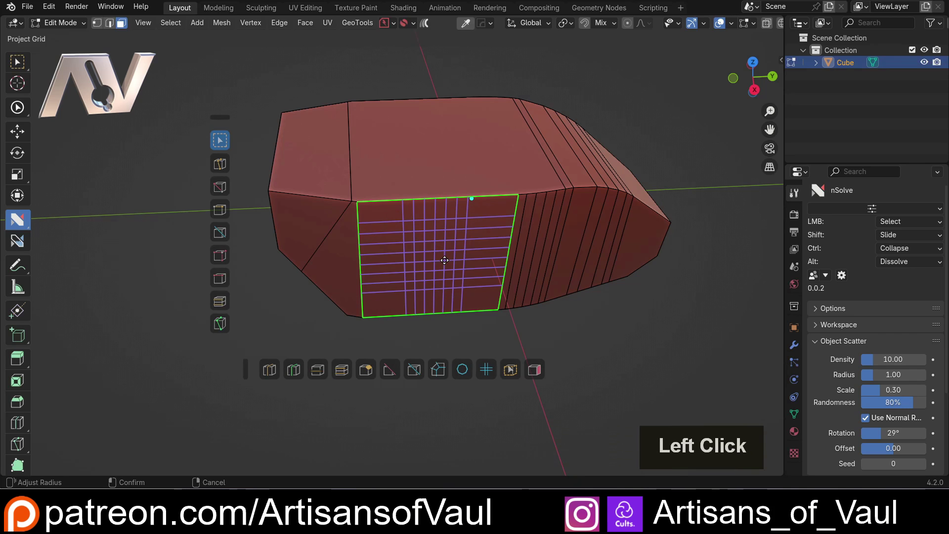
Snap the projected grid and raise its line counts until it covers the whole side face.
key(ctrl)
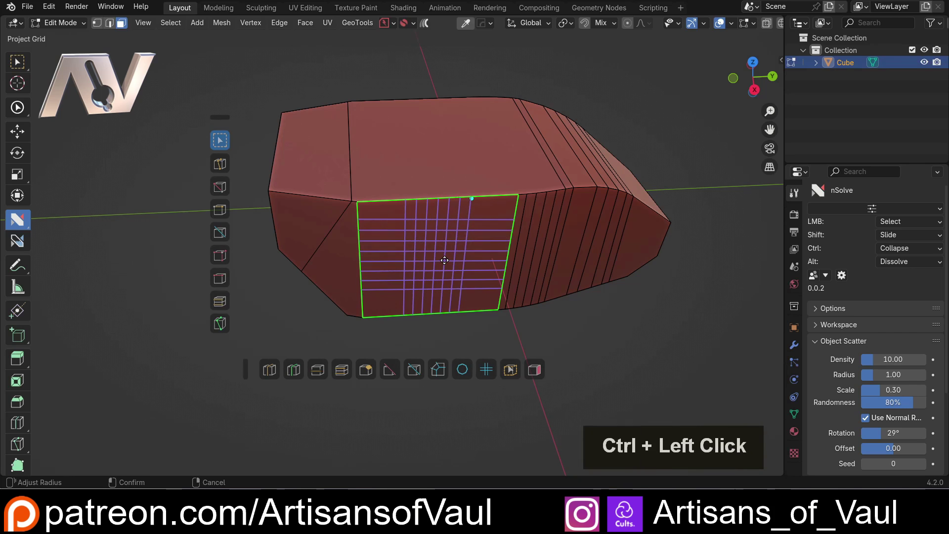
ctrl+scroll(444, 260, up, 1)
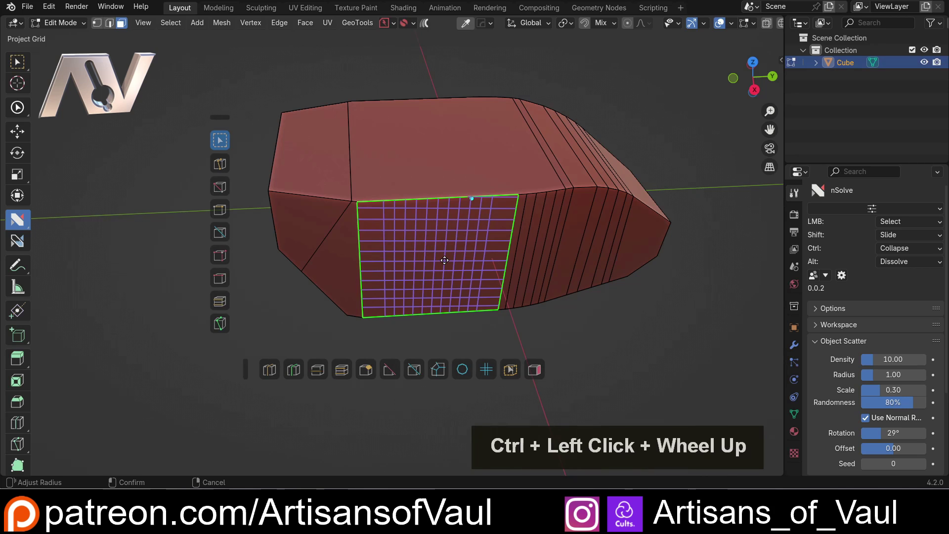
ctrl+scroll(445, 260, up, 1)
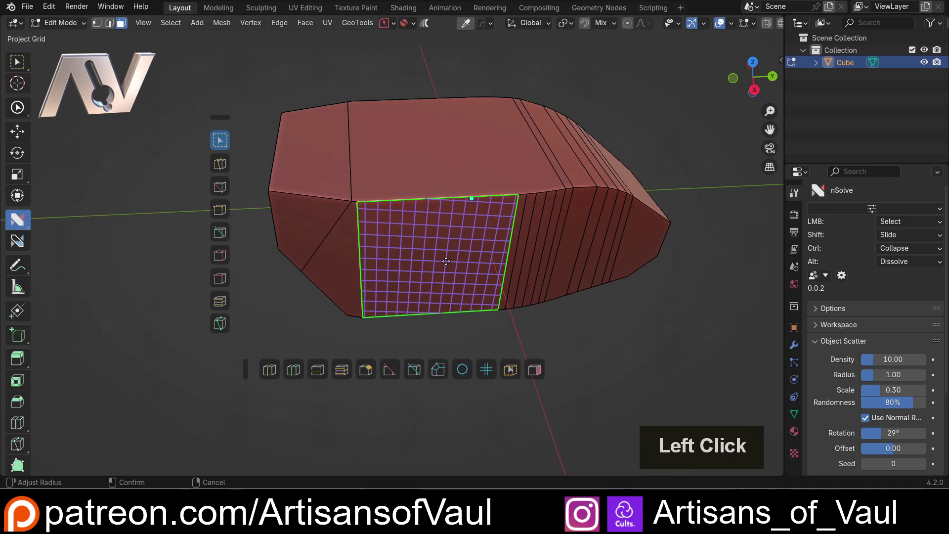
Try finer and coarser spacings and slightly different alignments of the projected grid, with and without snapping.
shift+click(446, 261)
alt+click(445, 261)
click(443, 261)
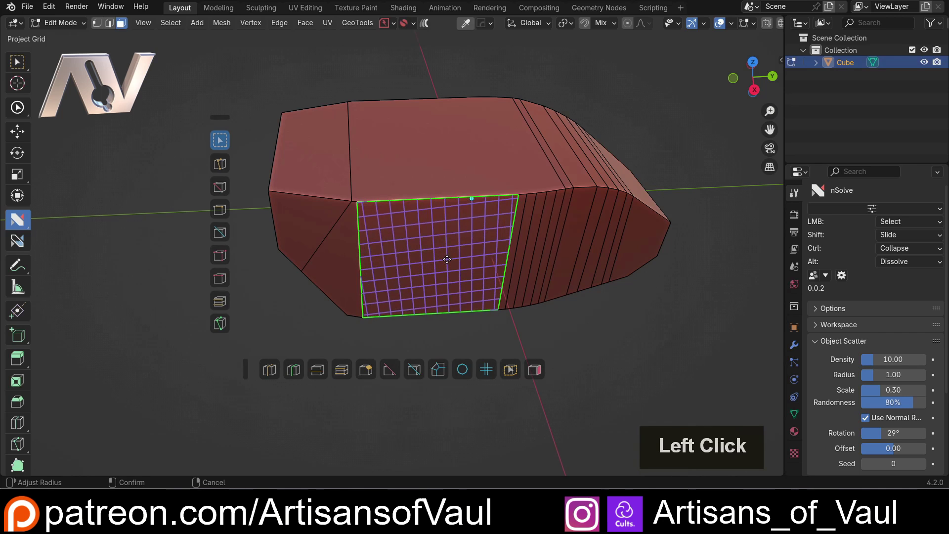
ctrl+click(443, 261)
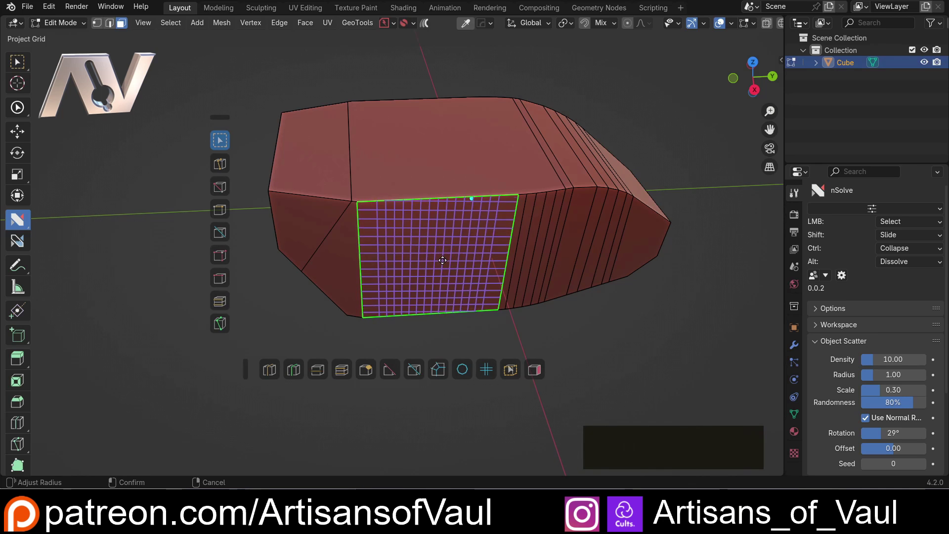
ctrl+click(442, 258)
click(441, 261)
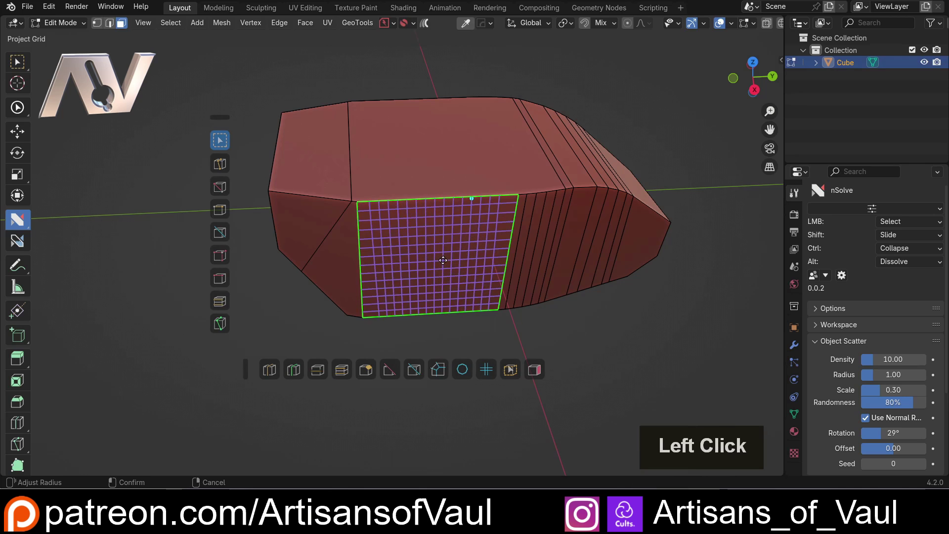
click(445, 261)
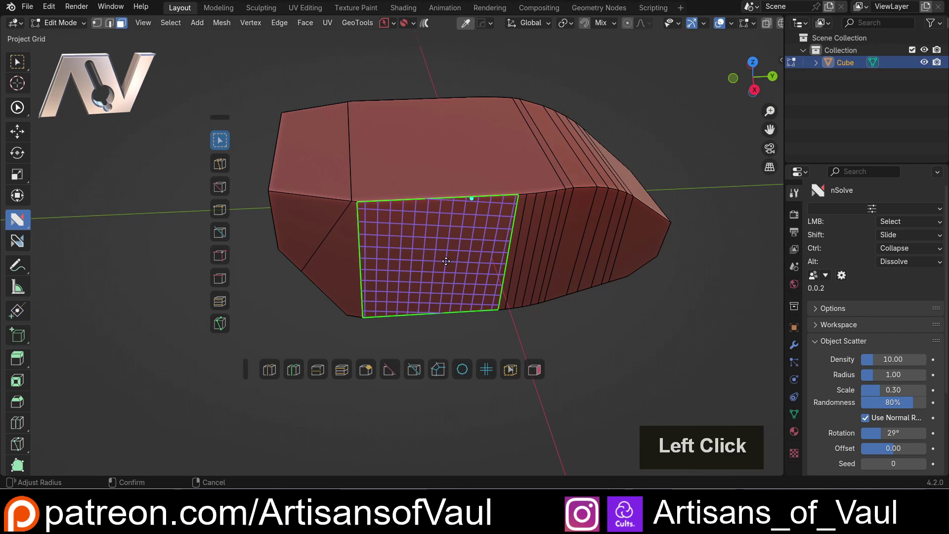
Widen the grid spacing, confirm the grid on the side face with 16 by 15 segments, inspect it and undo it.
drag(446, 261, 465, 259)
click(465, 259)
middle_drag(559, 307, 555, 282)
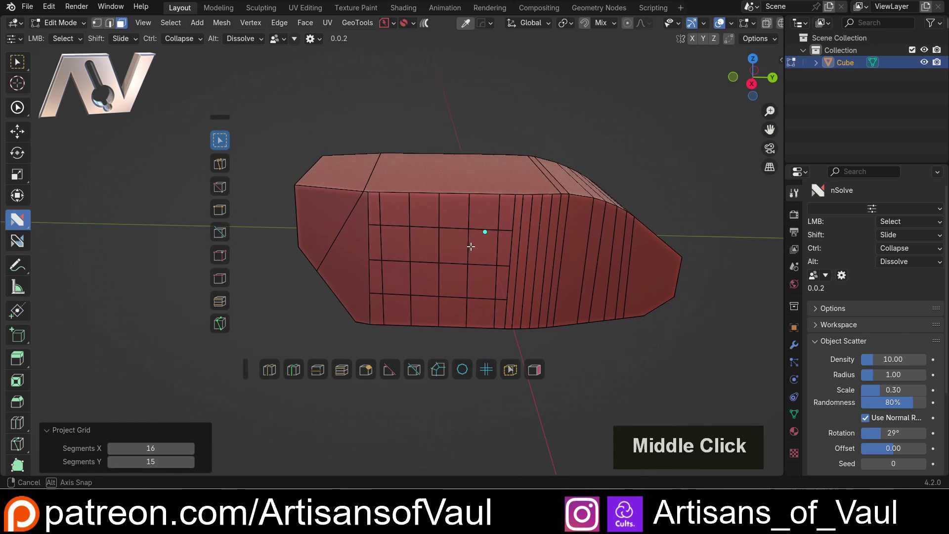
middle_drag(470, 248, 524, 241)
key(ctrl+z)
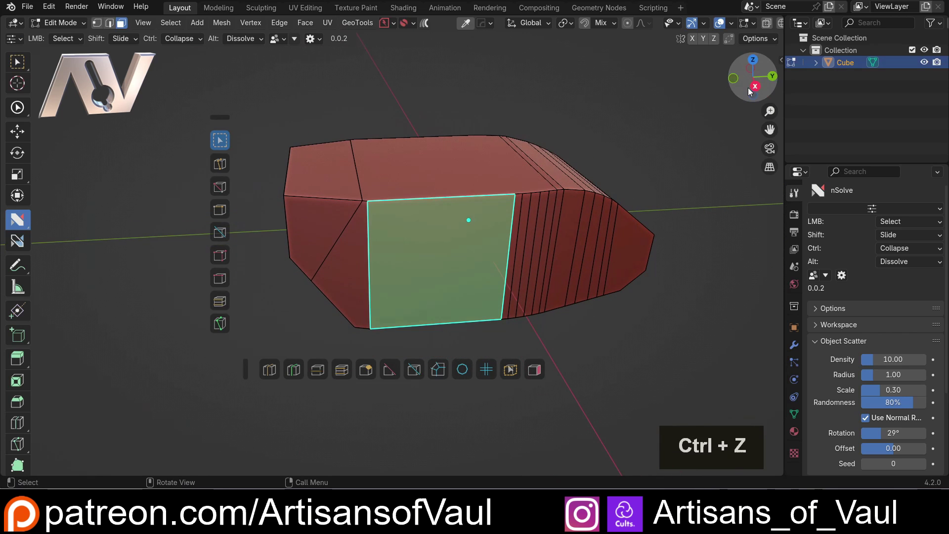
Project a coarse grid squarely onto the large side face from the +X view and inspect it from an angle.
click(754, 86)
scroll(485, 248, up, 2)
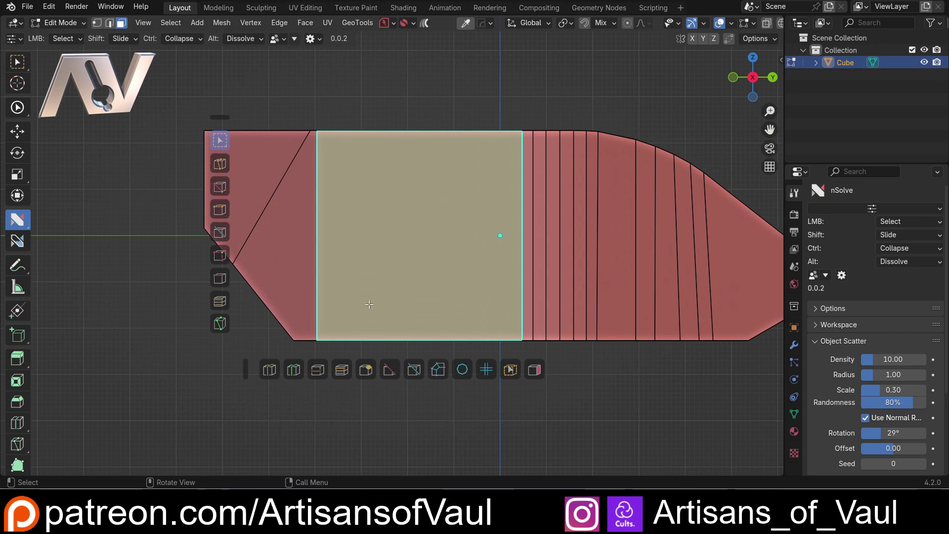
click(487, 370)
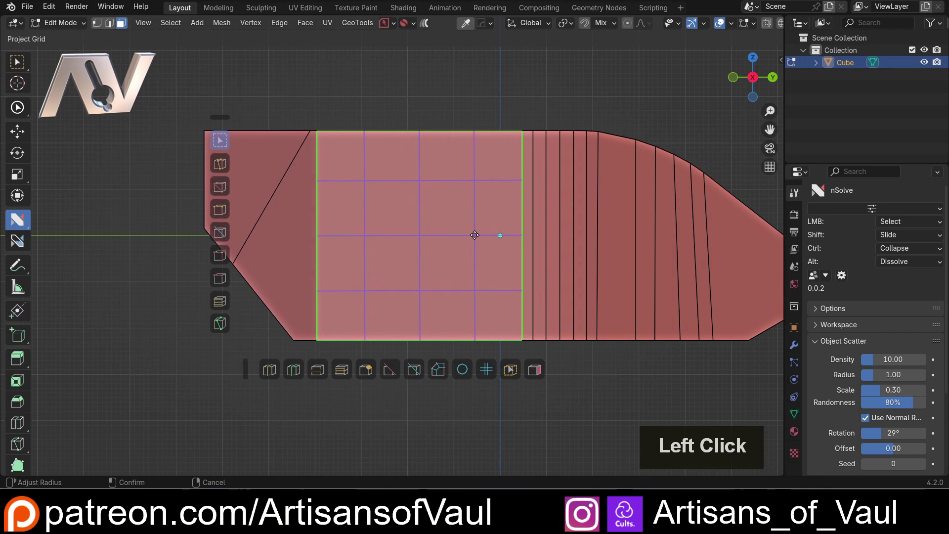
click(476, 236)
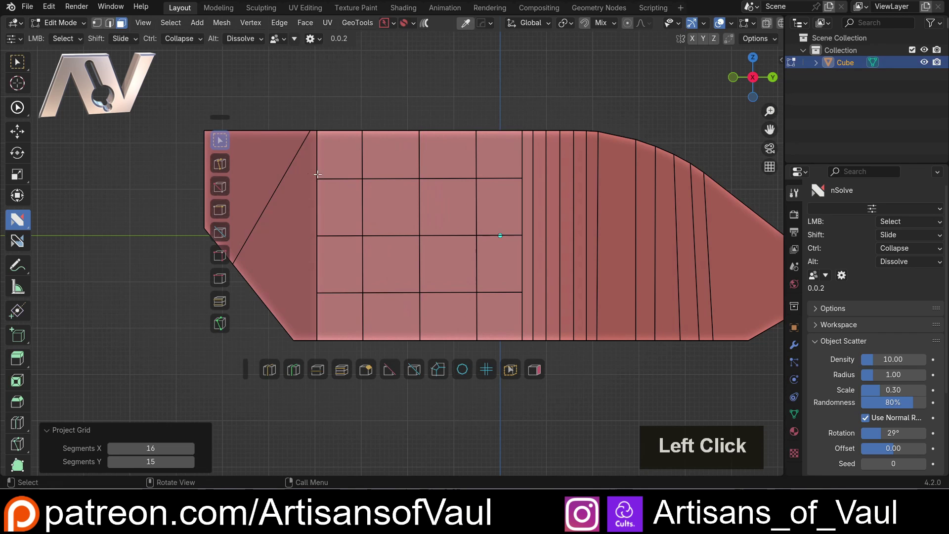
scroll(474, 235, down, 3)
middle_drag(455, 239, 424, 212)
scroll(364, 195, up, 2)
shift+middle_drag(448, 271, 386, 254)
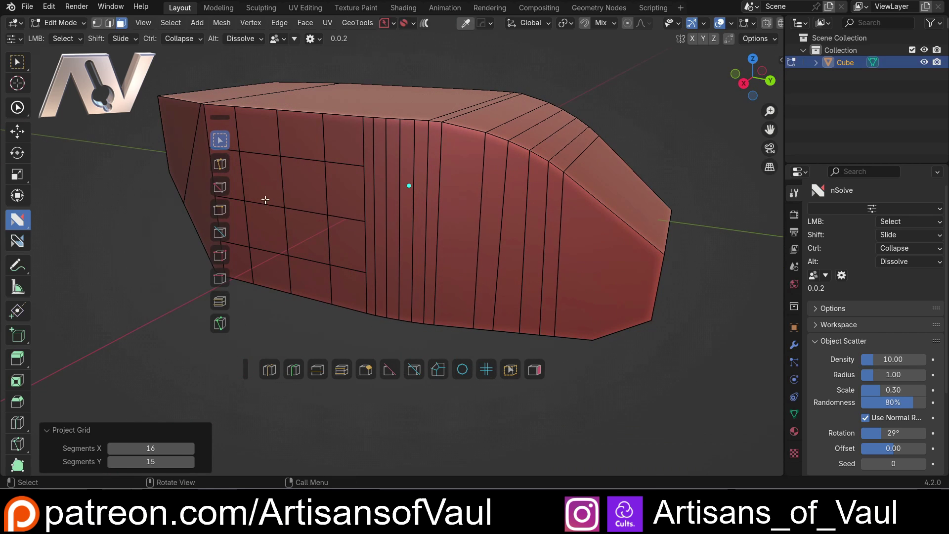
Join the grid's horizontal lines across the narrow strips to vertices toward the front of the body.
click(222, 165)
drag(366, 220, 663, 254)
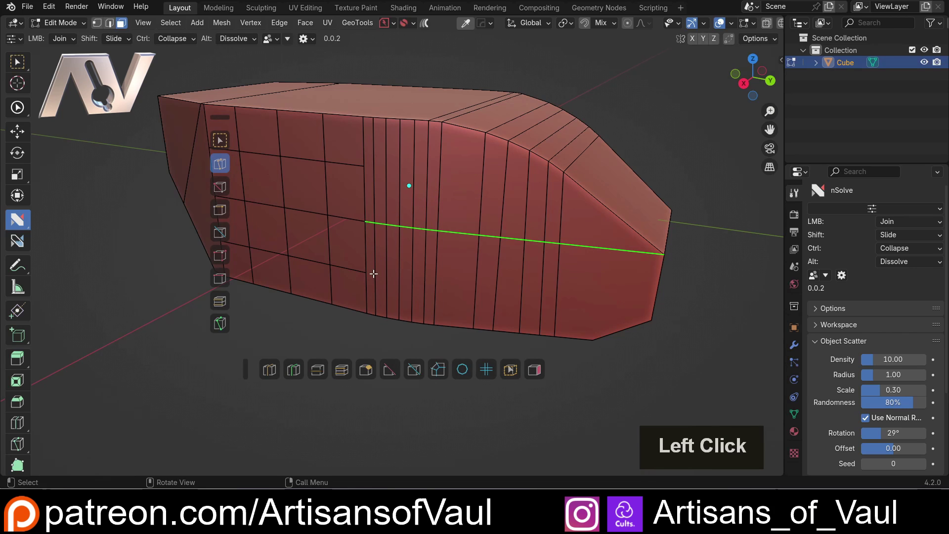
drag(374, 273, 651, 320)
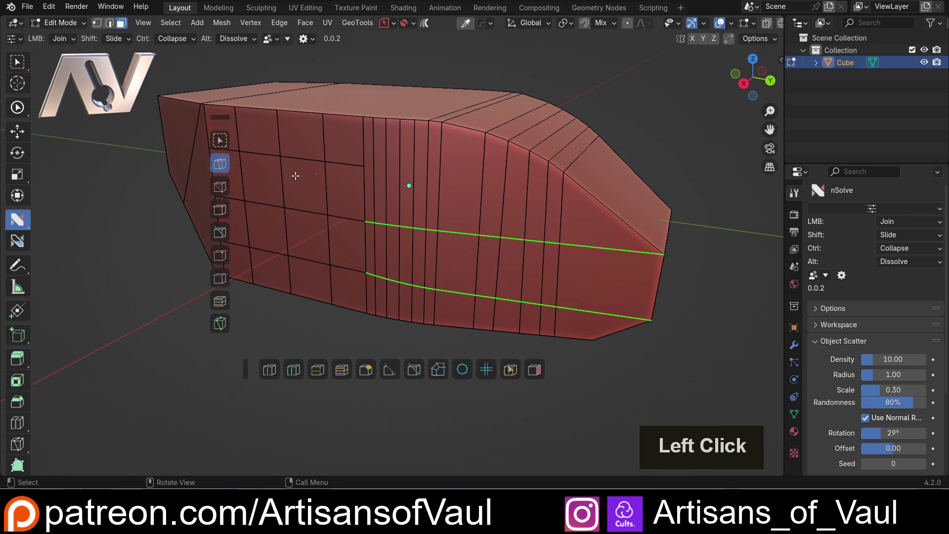
drag(370, 166, 564, 171)
scroll(535, 216, down, 2)
middle_drag(535, 216, 515, 218)
Undo the joined lines and the projected grid on the side face.
key(ctrl+z)
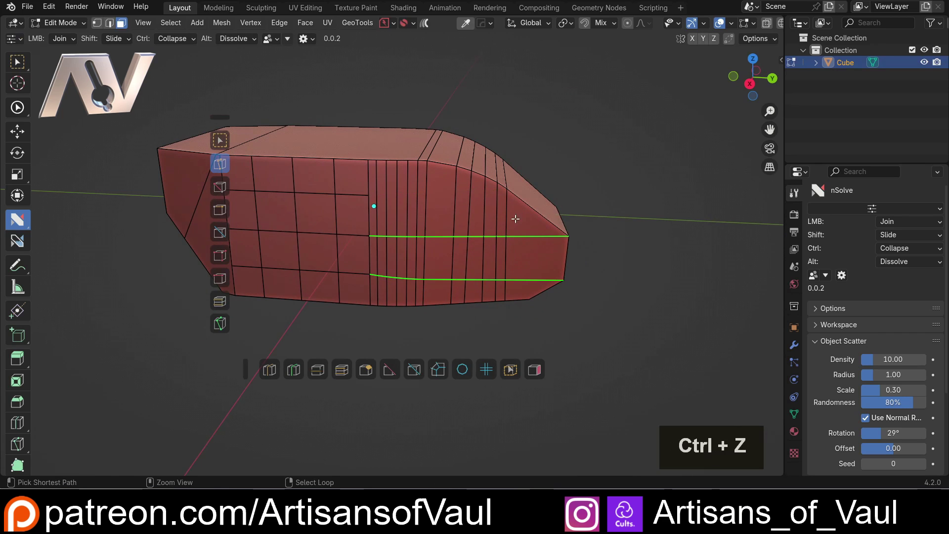
middle_drag(320, 202, 409, 198)
key(ctrl+z)
scroll(409, 246, up, 2)
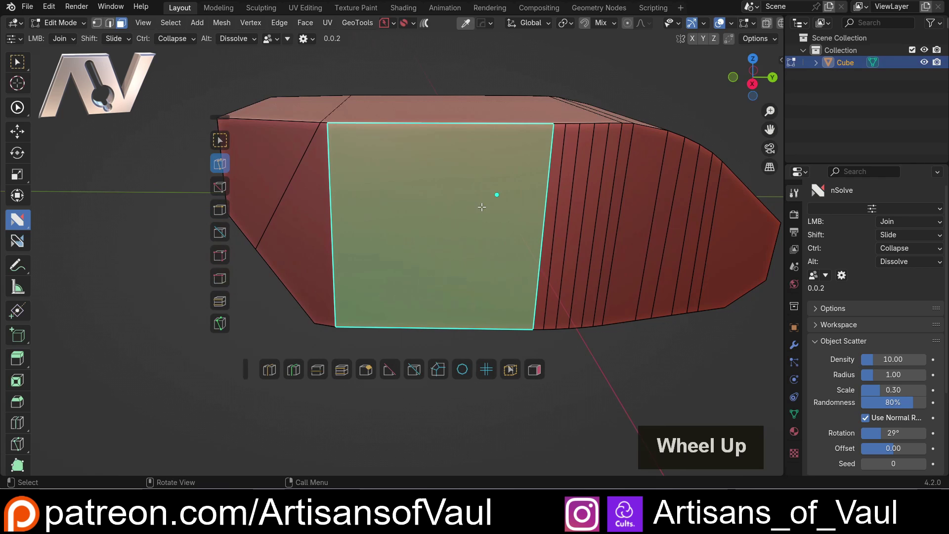
middle_drag(482, 206, 504, 216)
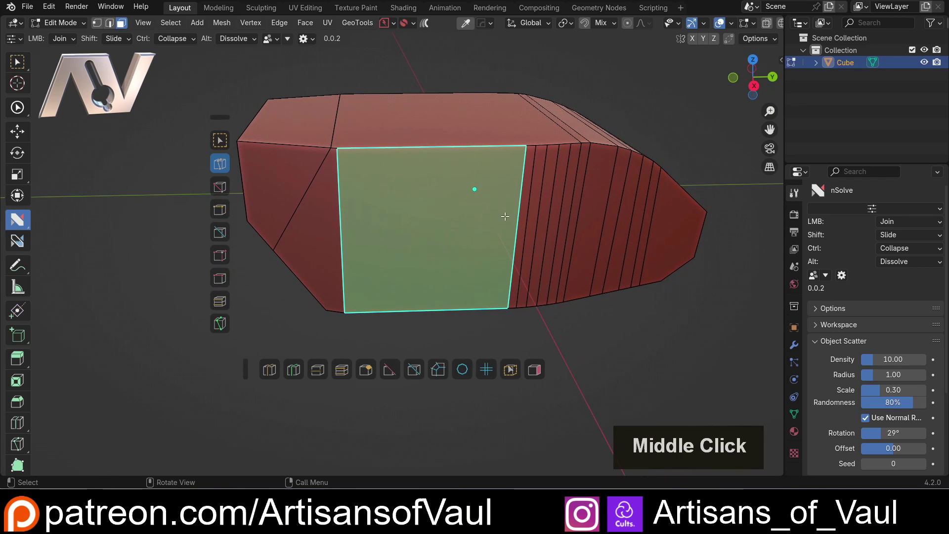
Try Dice V2 on the side face, previewing cuts along different combinations of the X, Y and Z axes, and cancel it.
key(q)
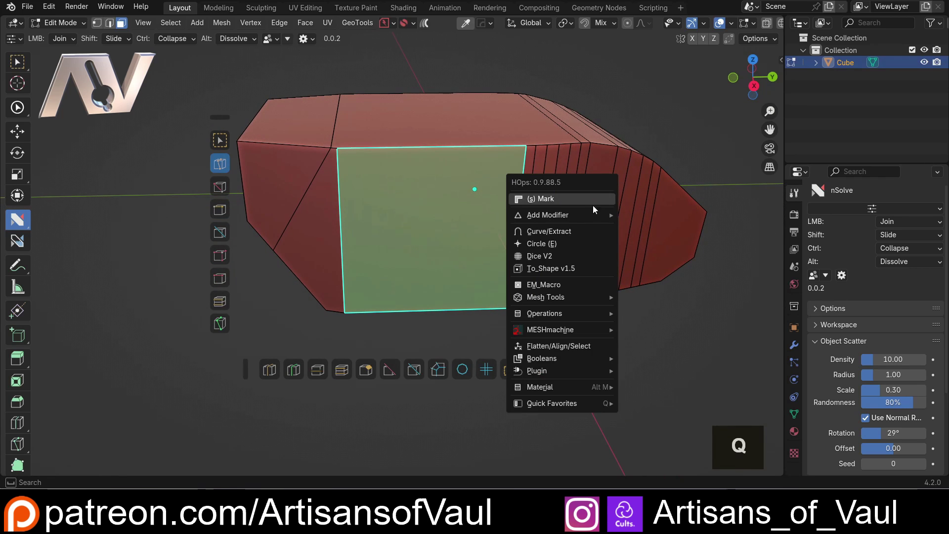
click(567, 254)
key(z)
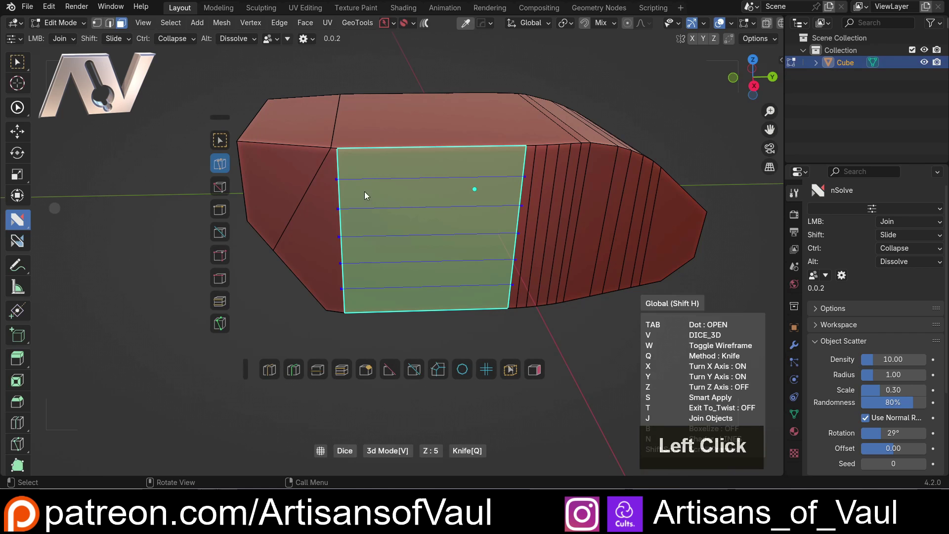
key(y)
key(x)
key(z)
key(y)
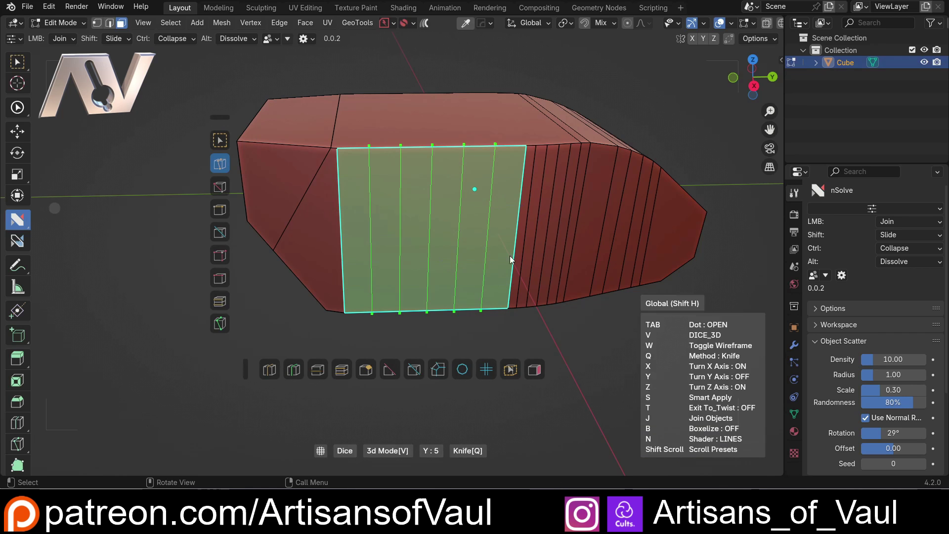
key(x)
key(z)
key(Escape)
Lengthen the body by selecting all rear-end vertices through the mesh in wireframe and moving them about -5.3 along global Y.
middle_drag(470, 186, 361, 206)
click(423, 112)
key(Tab)
click(297, 131)
scroll(294, 128, down, 3)
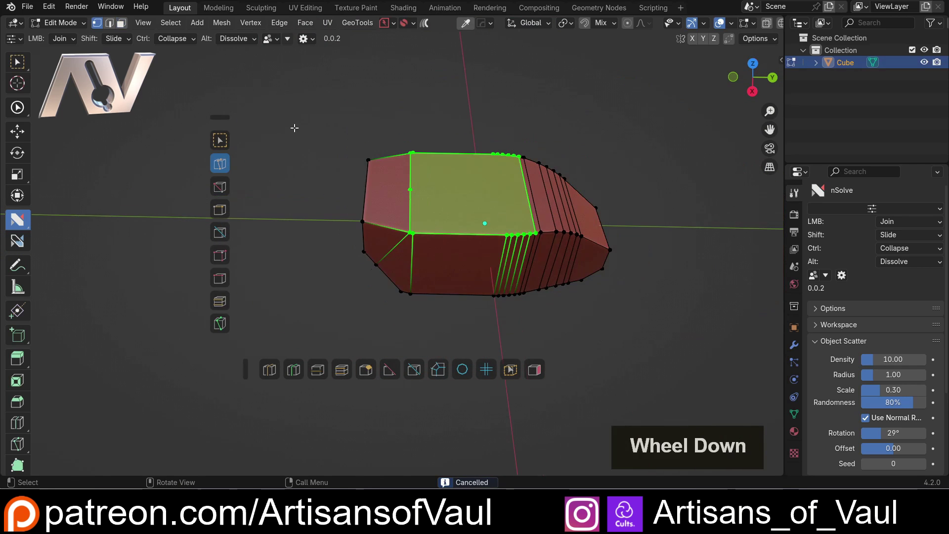
key(z)
click(358, 170)
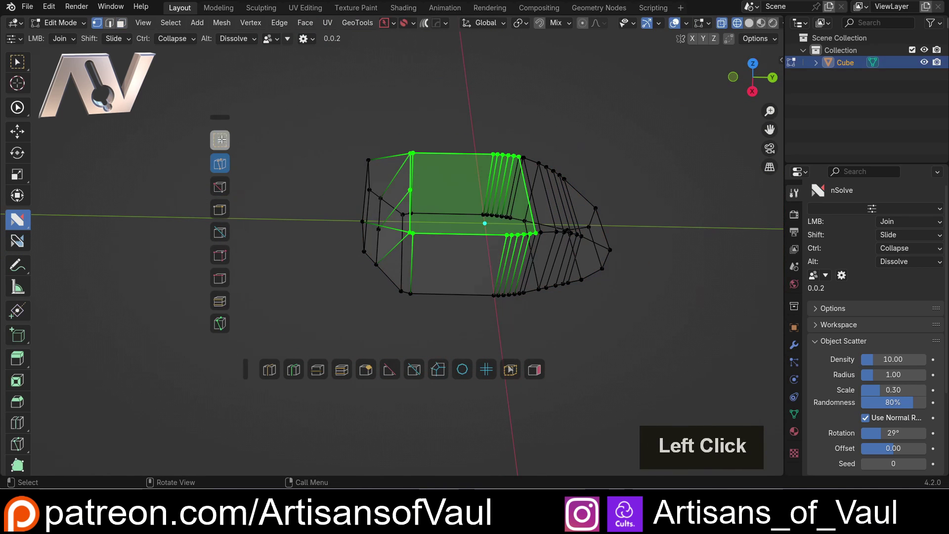
click(221, 140)
drag(314, 110, 441, 303)
key(g)
key(y)
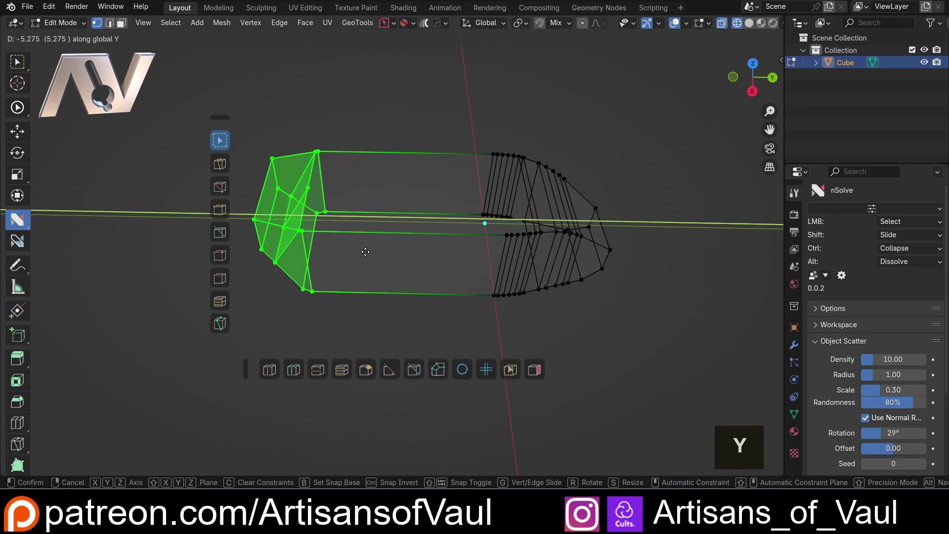
click(365, 251)
Return the body to solid shading and reopen it in face mode with the nSolve tool active.
key(Tab)
click(387, 148)
middle_drag(388, 160, 402, 194)
key(shift+z)
scroll(411, 220, up, 3)
key(Tab)
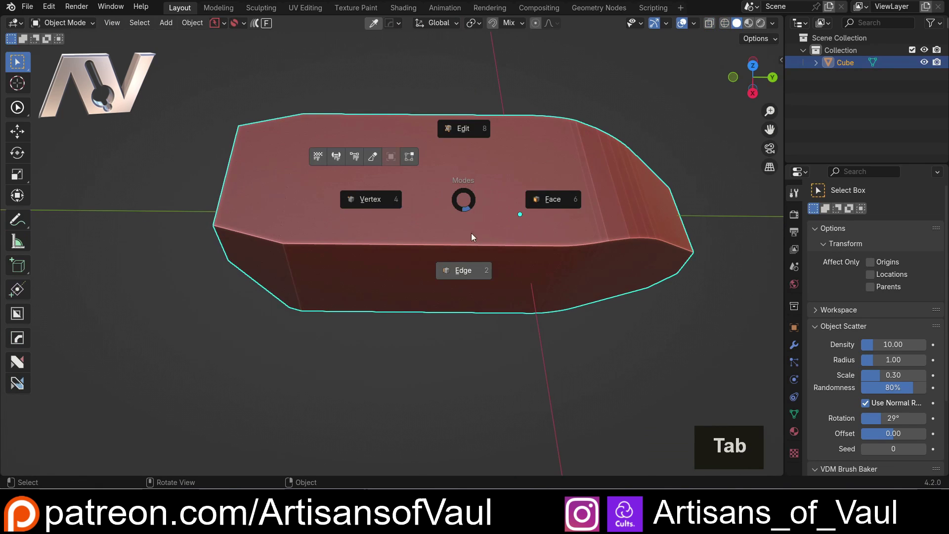
click(535, 232)
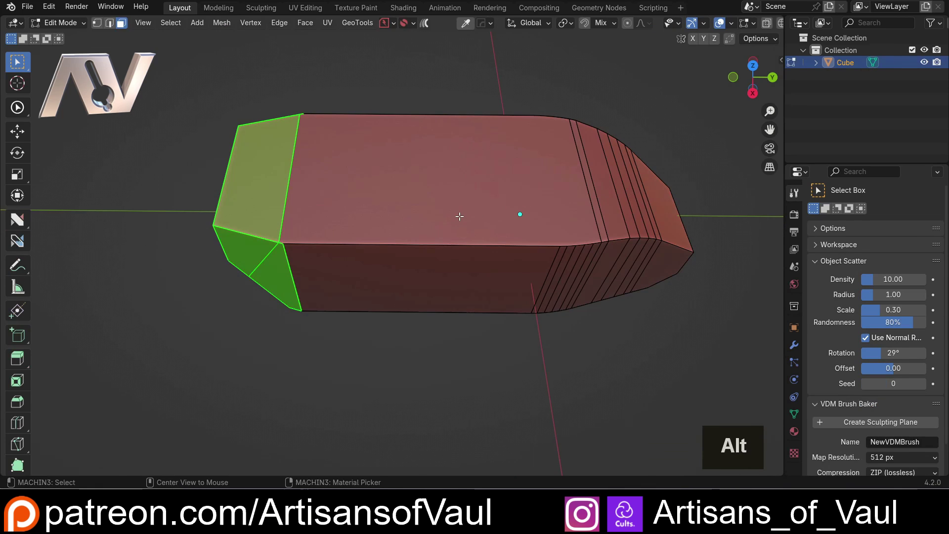
key(alt+4)
click(440, 215)
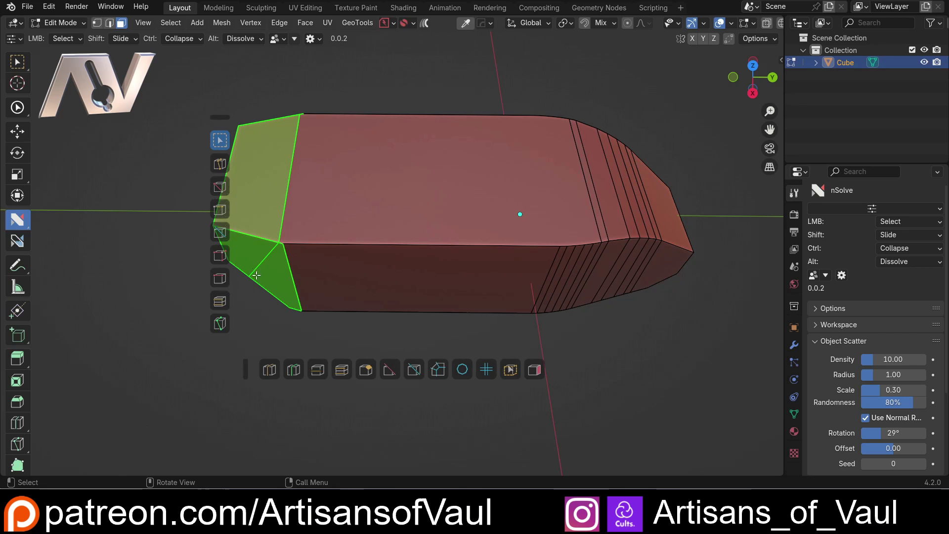
shift+middle_drag(307, 224, 353, 212)
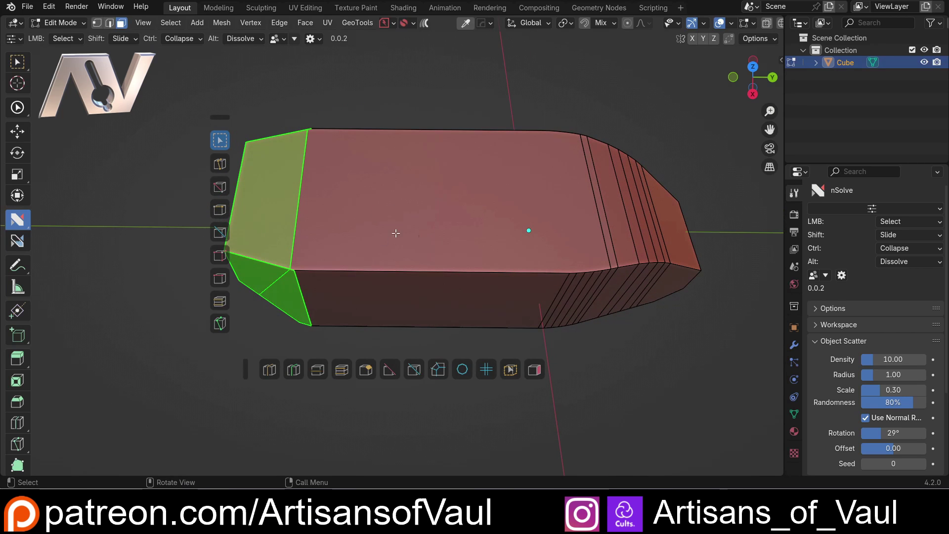
Select the large top face, try Project Grid on it and undo the grid.
click(484, 211)
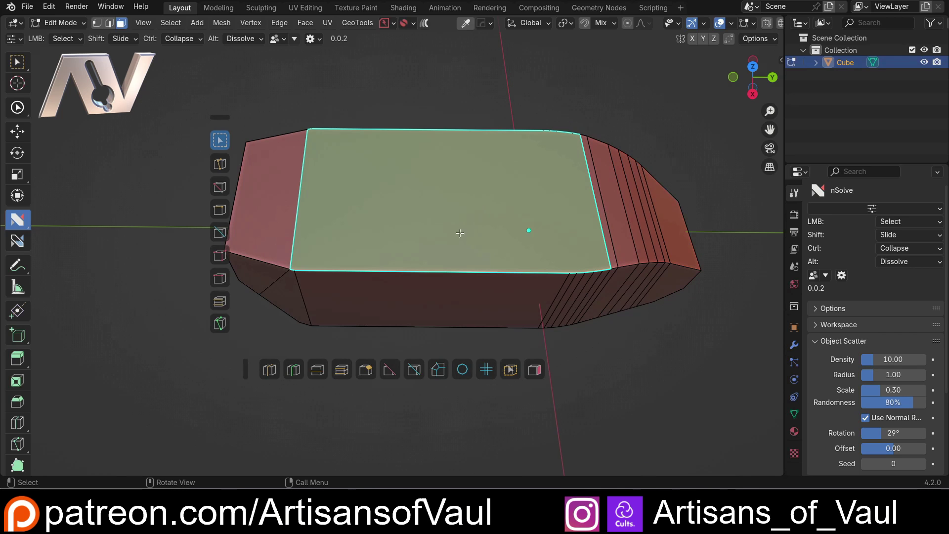
middle_drag(461, 223, 464, 245)
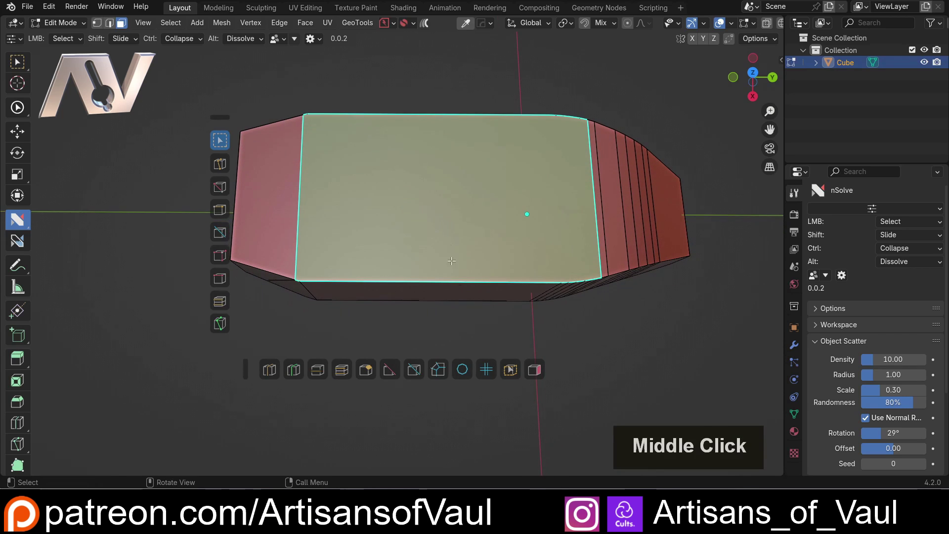
click(487, 368)
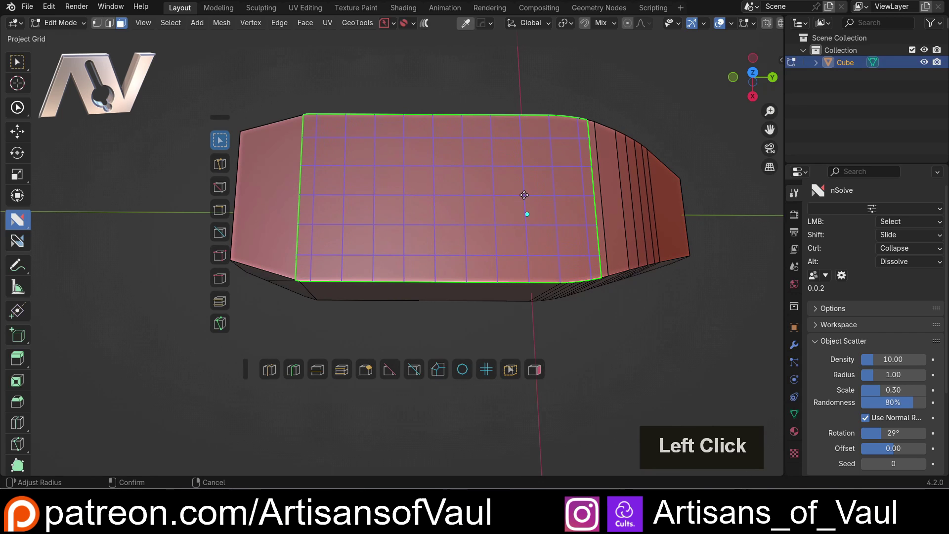
click(562, 239)
key(ctrl+z)
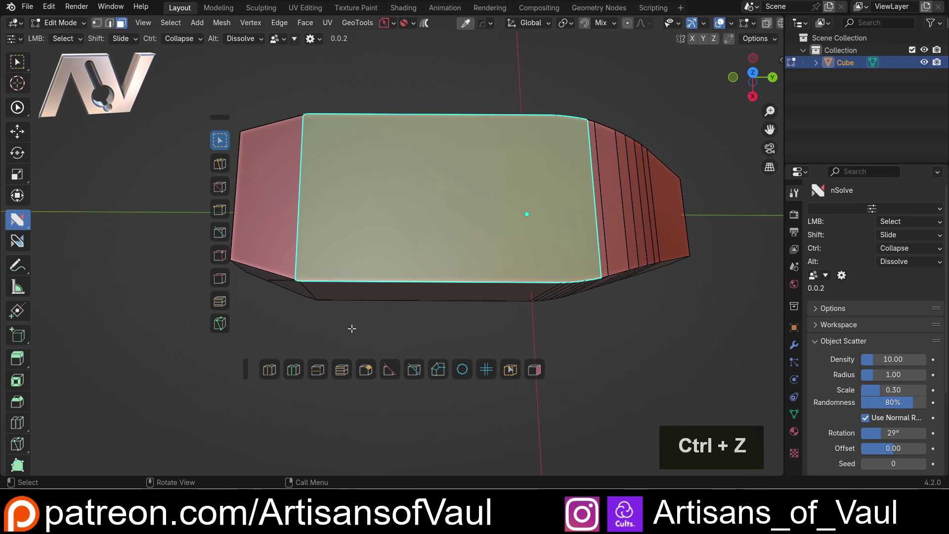
key(q)
click(452, 235)
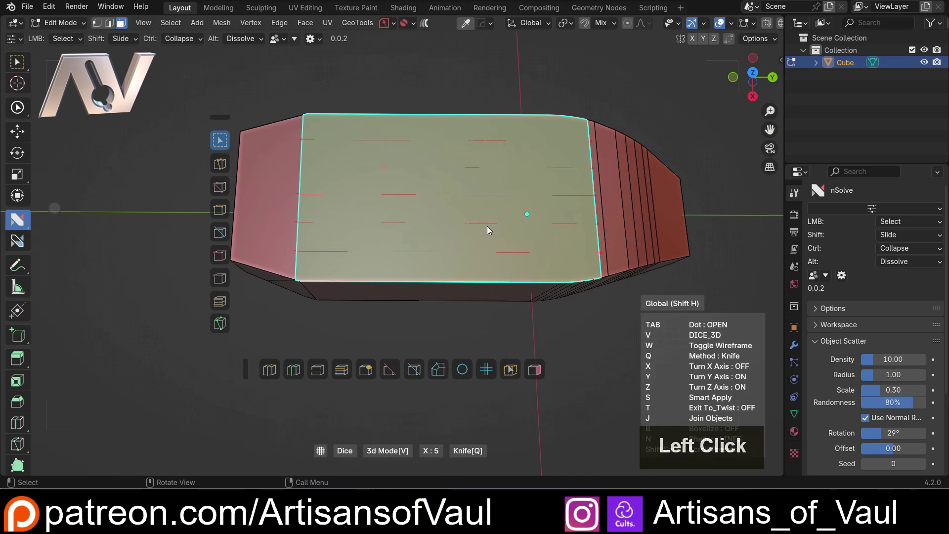
key(Escape)
mouse_move(508, 225)
middle_down()
mouse_move(553, 207)
mouse_move(536, 251)
mouse_move(497, 234)
middle_up()
Square off the top face by joining an edge across its front end and clearing the stray vertex on its rear edge.
key(Tab)
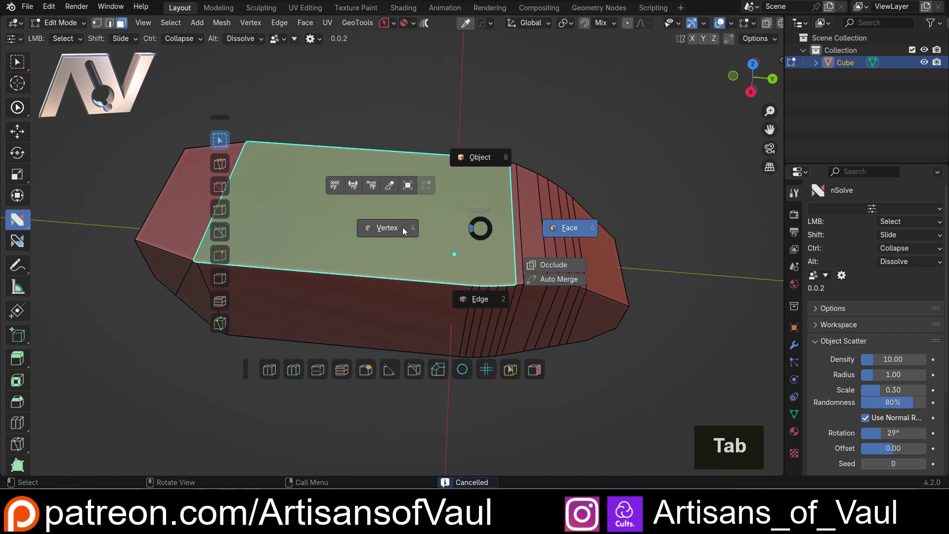
click(413, 228)
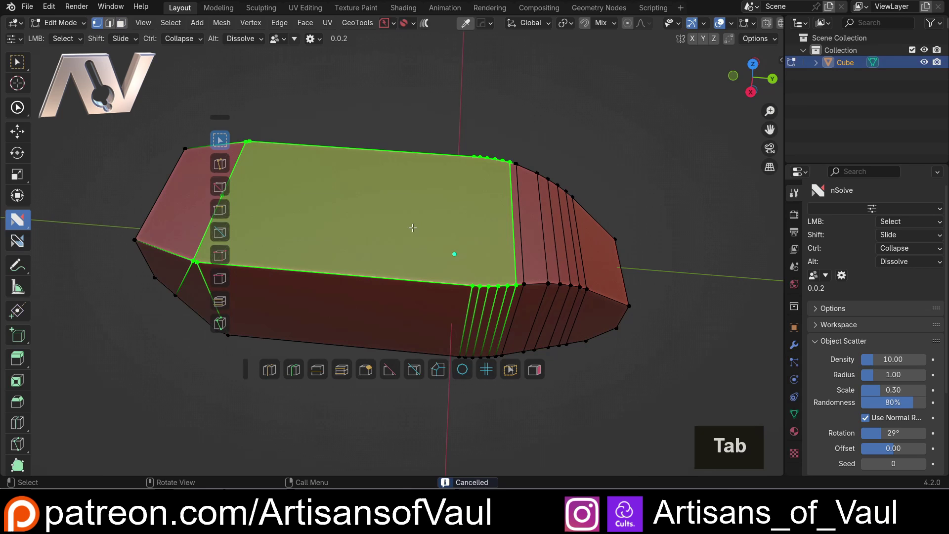
click(220, 163)
middle_drag(474, 155, 359, 236)
shift+click(341, 135)
click(338, 121)
middle_drag(379, 275, 462, 288)
Select the squared top face and start Dice V2 on it with cuts along both X and Y.
key(Tab)
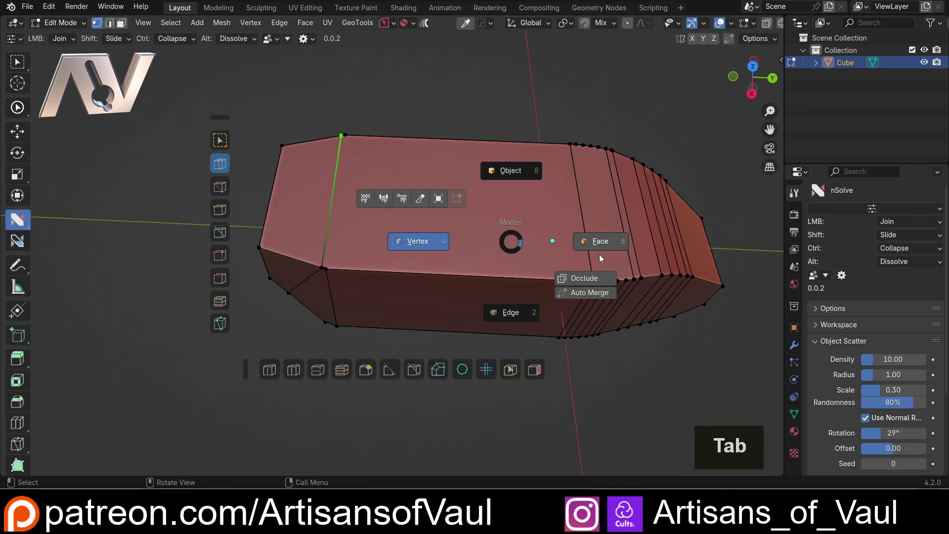
click(599, 254)
click(553, 232)
middle_drag(553, 232, 587, 225)
key(q)
key(Tab)
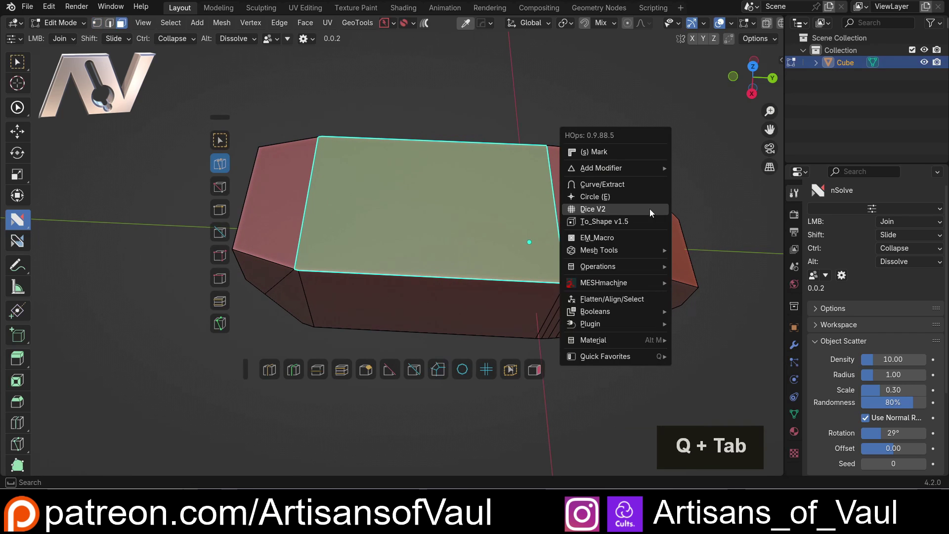
click(649, 209)
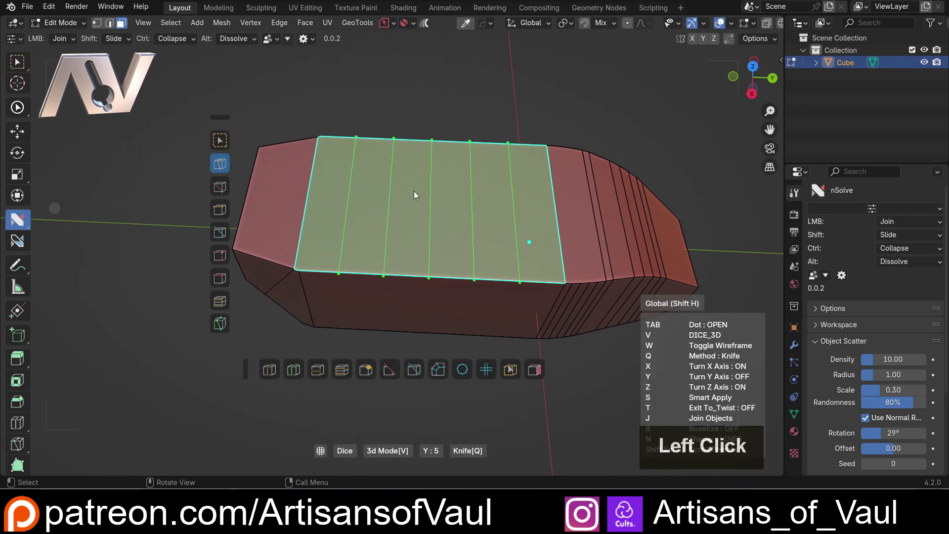
key(y)
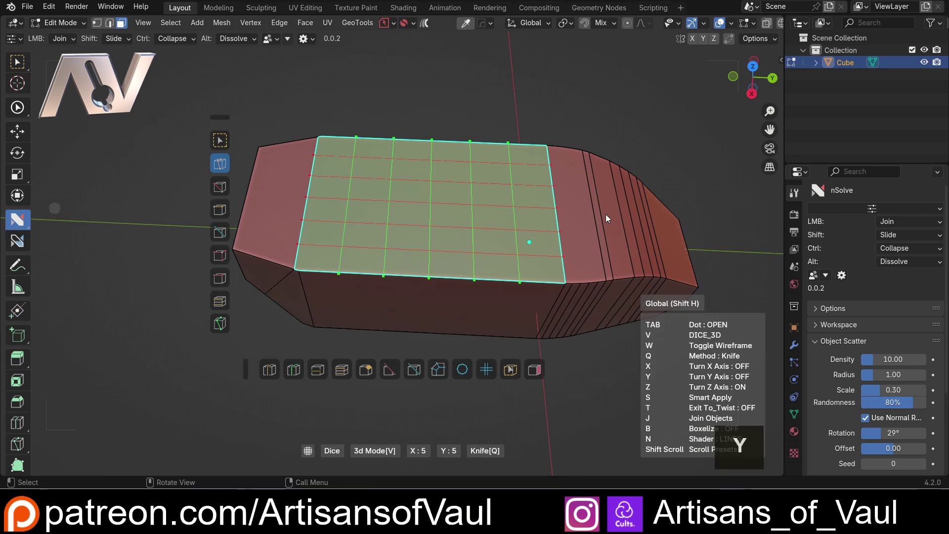
Try different cut counts, apply the Dice with 5 cuts in X and 5 in Y, and reopen the body in face mode.
scroll(606, 215, up, 3)
scroll(606, 215, down, 5)
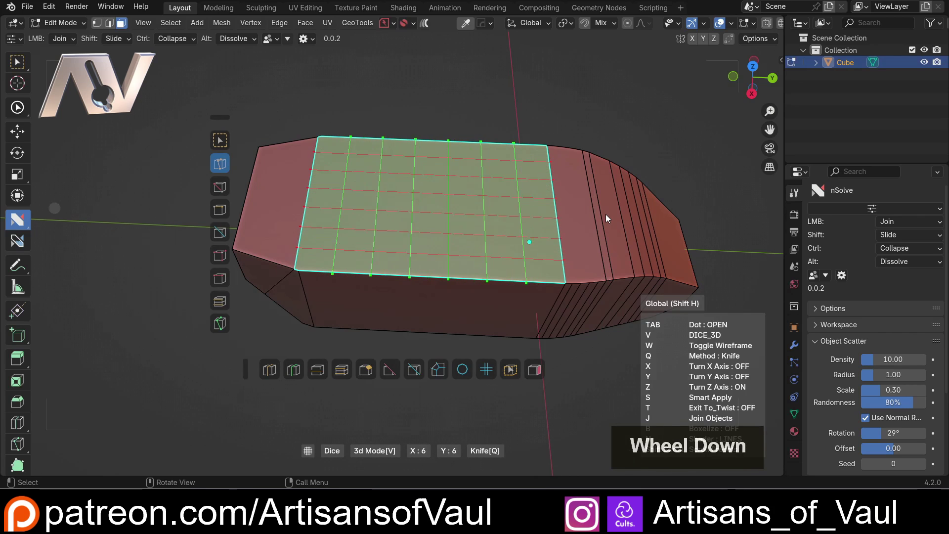
scroll(605, 215, up, 1)
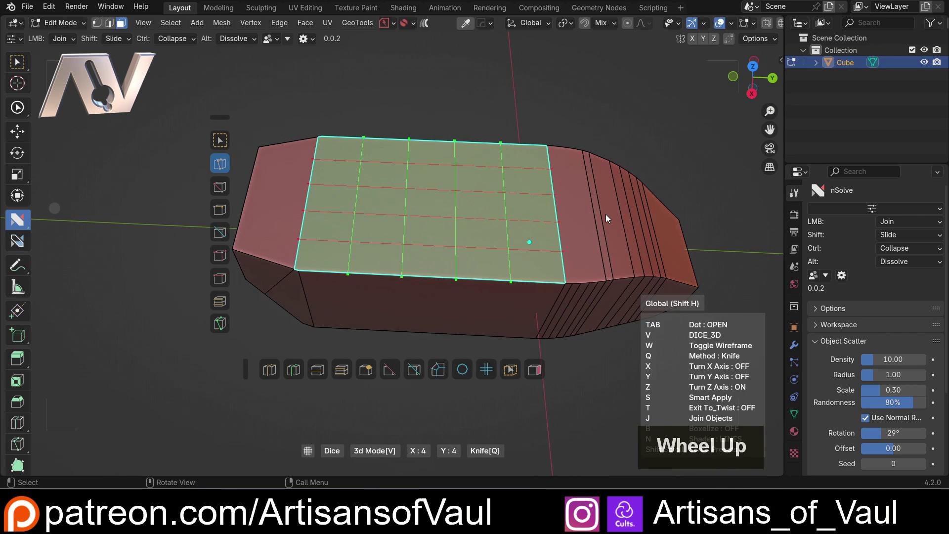
scroll(606, 215, up, 1)
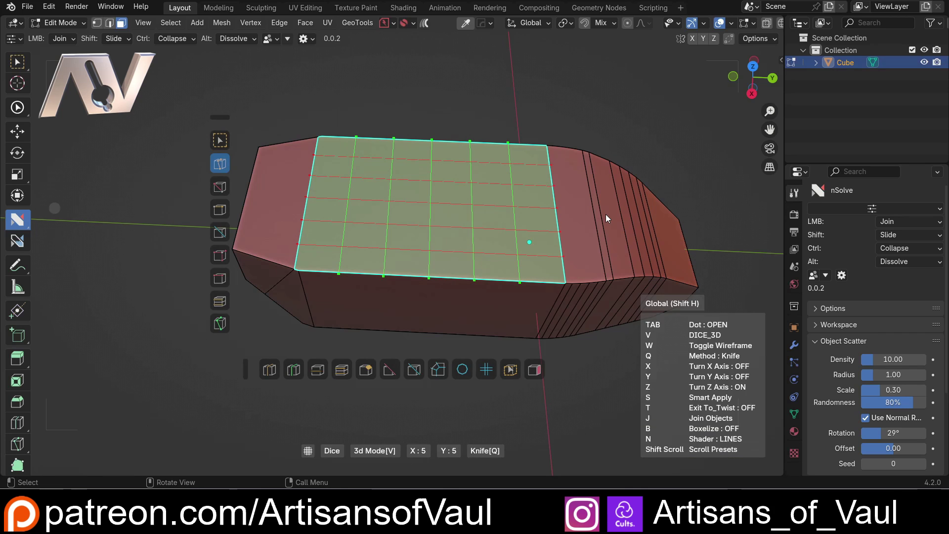
click(606, 214)
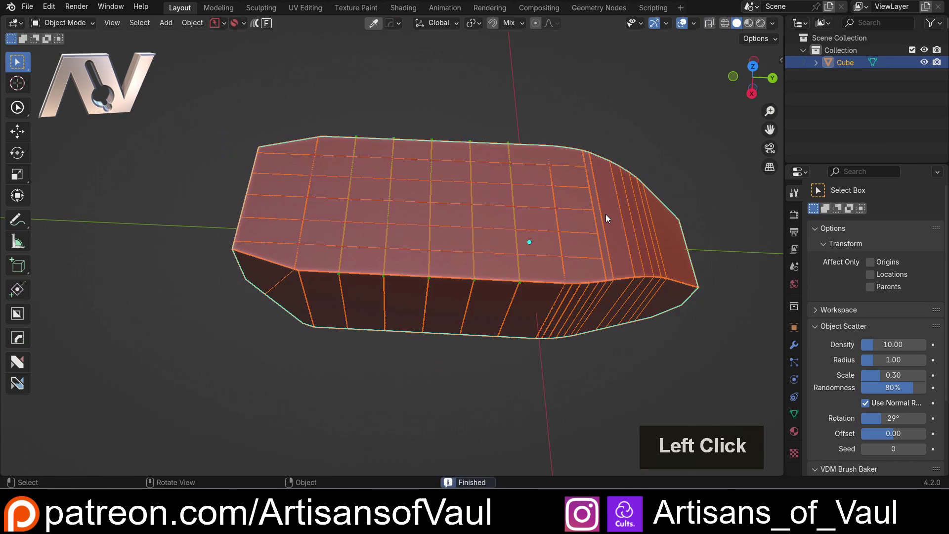
key(ctrl+Tab)
click(575, 211)
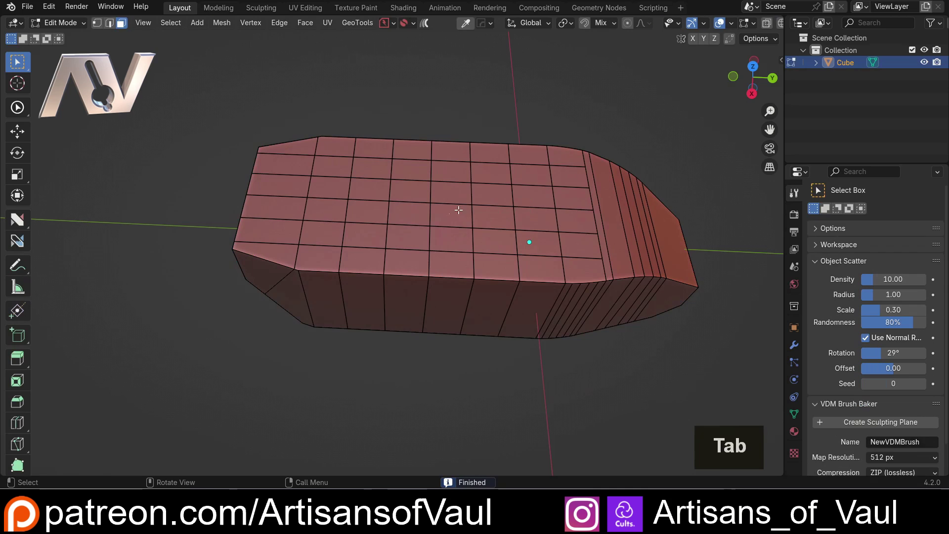
Undo the Dice grid on the top face and activate the nSolve tool for editing the body.
key(ctrl+z)
key(ctrl+z)
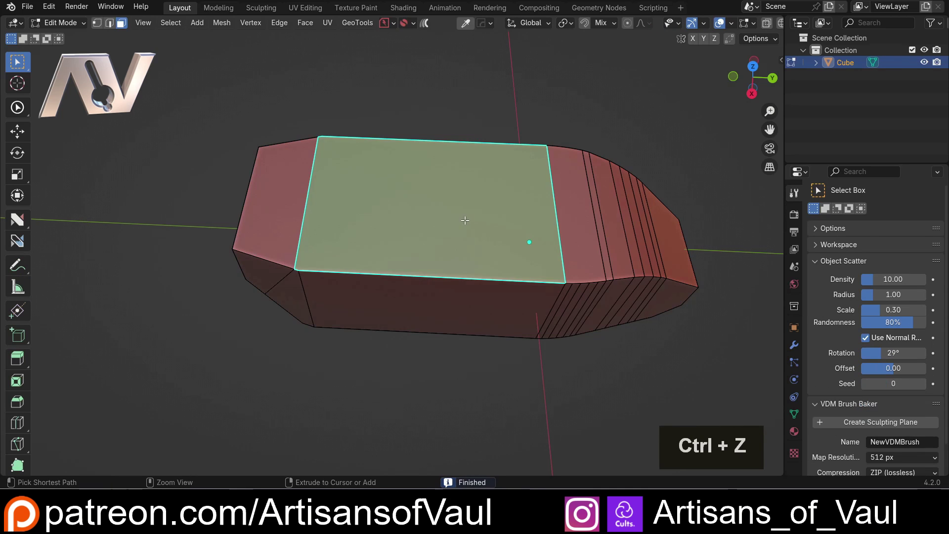
key(ctrl+z)
middle_drag(465, 220, 518, 249)
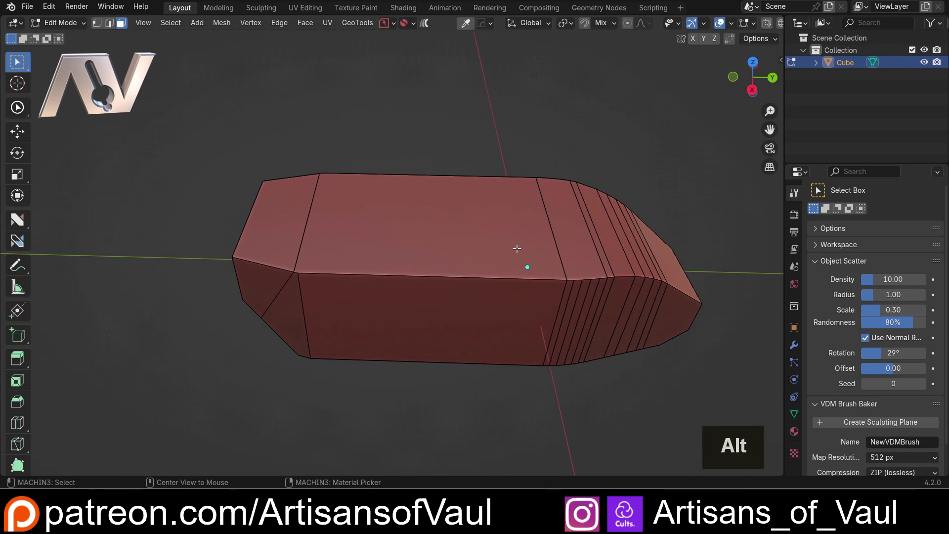
key(alt+4)
click(486, 251)
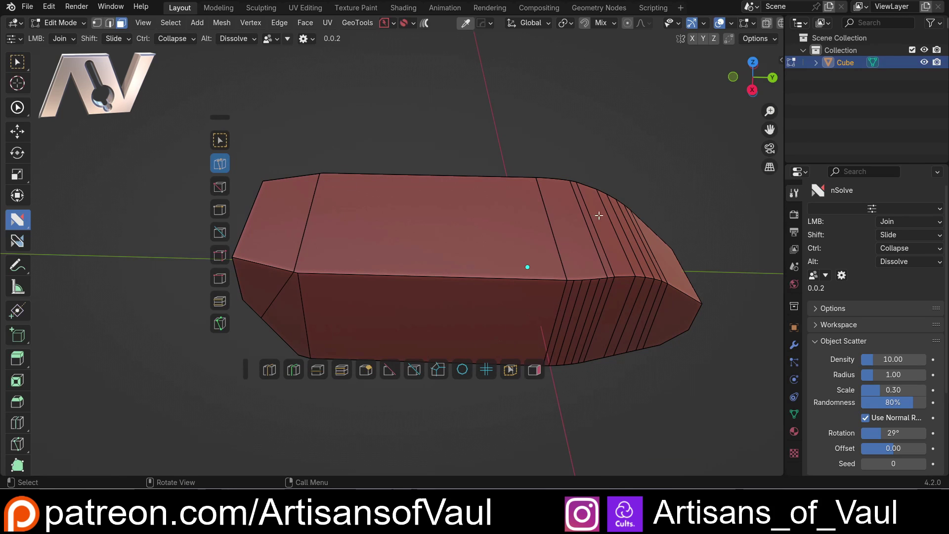
Try Project Circle with 8 segments around the upper side vertex near the body's blunt end and undo it.
shift+middle_drag(538, 289, 354, 252)
scroll(381, 233, up, 4)
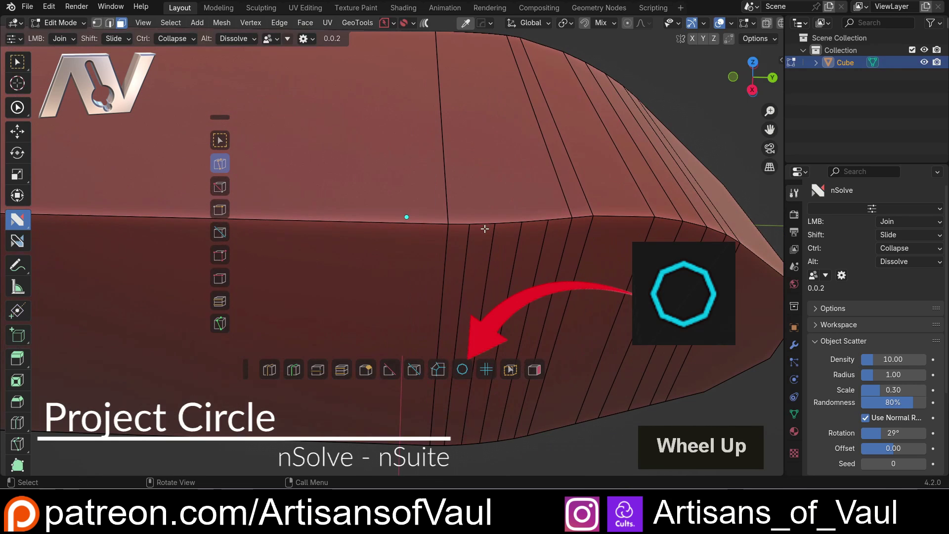
scroll(491, 216, down, 3)
middle_drag(490, 216, 375, 219)
key(Tab)
click(375, 219)
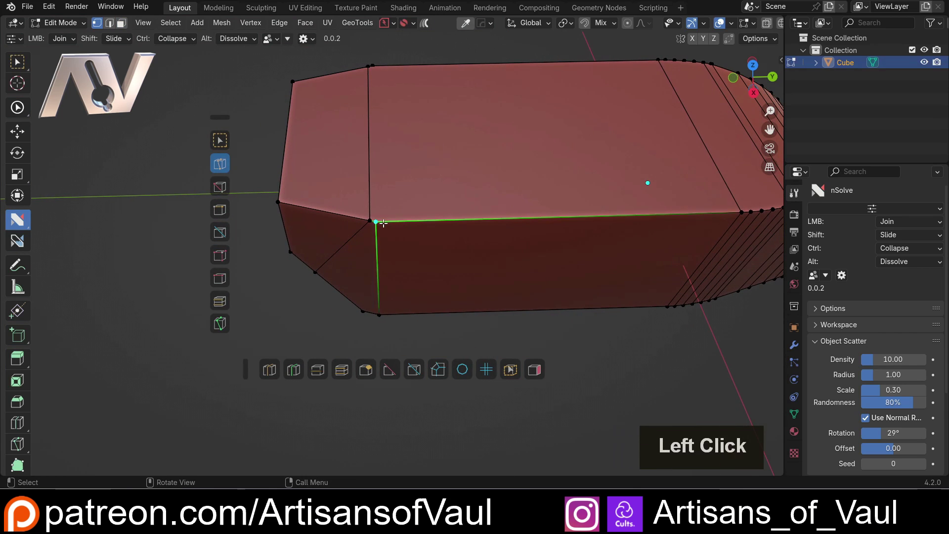
scroll(372, 221, up, 3)
click(462, 370)
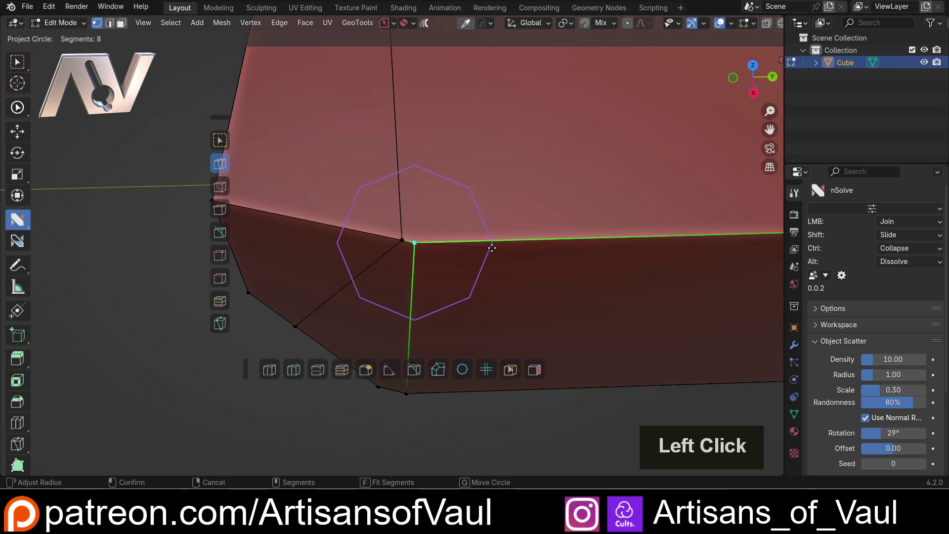
click(491, 248)
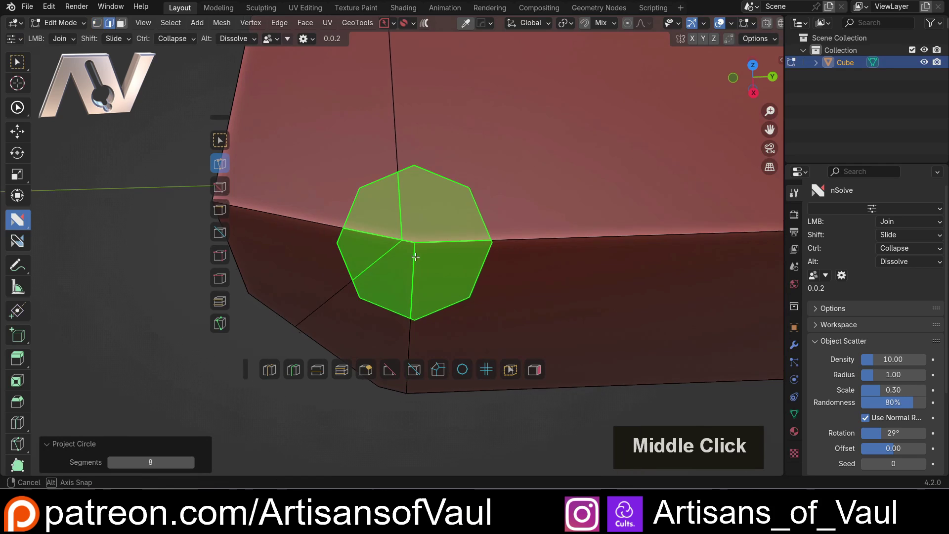
middle_drag(492, 247, 746, 239)
key(ctrl+z)
scroll(421, 222, down, 4)
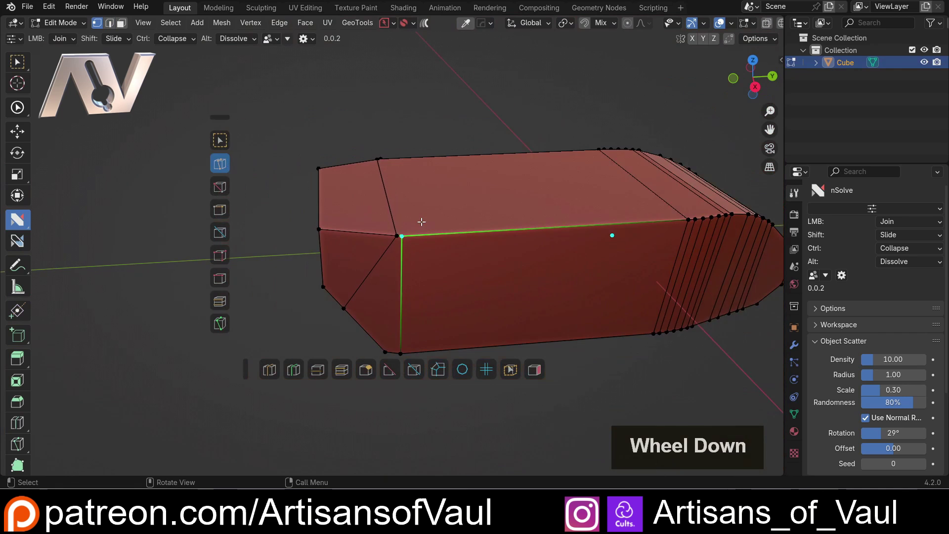
shift+middle_drag(421, 220, 378, 226)
scroll(436, 223, up, 3)
key(ctrl+z)
Project a 13-segment circle around the upper side vertex near the blunt end, adjusting its radius and segment count.
click(413, 238)
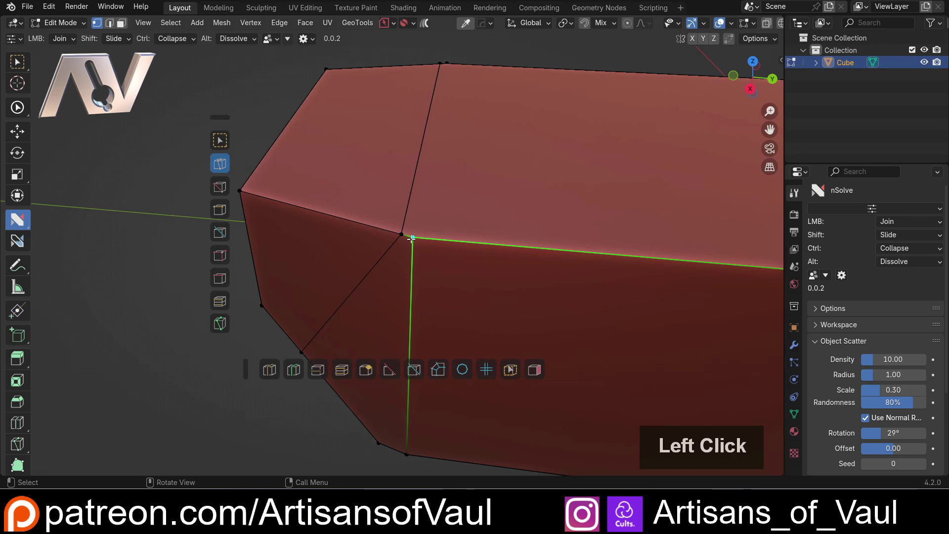
click(462, 369)
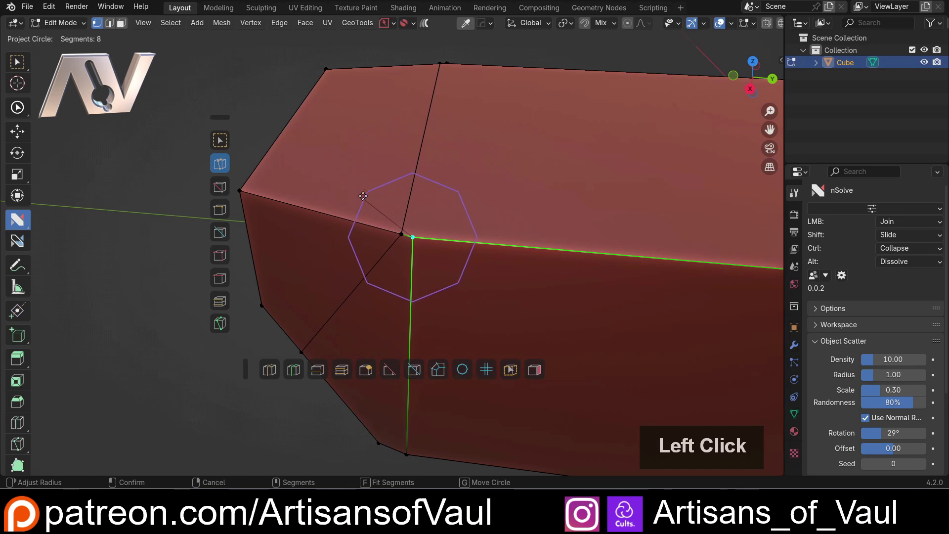
scroll(426, 200, up, 4)
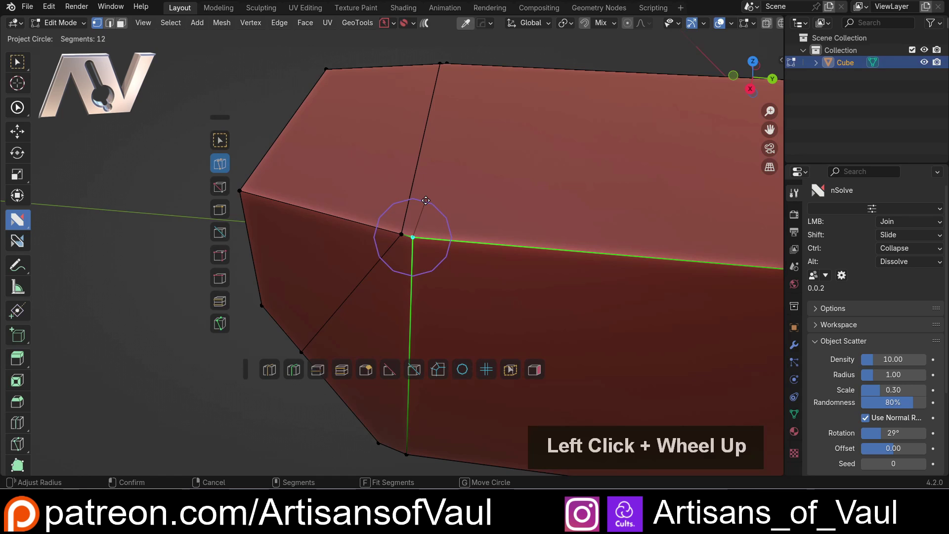
scroll(425, 203, down, 2)
drag(425, 223, 499, 261)
scroll(486, 223, down, 3)
scroll(469, 228, up, 4)
scroll(486, 227, up, 3)
Check the circle's vertices where it crosses the body's side edge, and undo the Project Circle.
key(Tab)
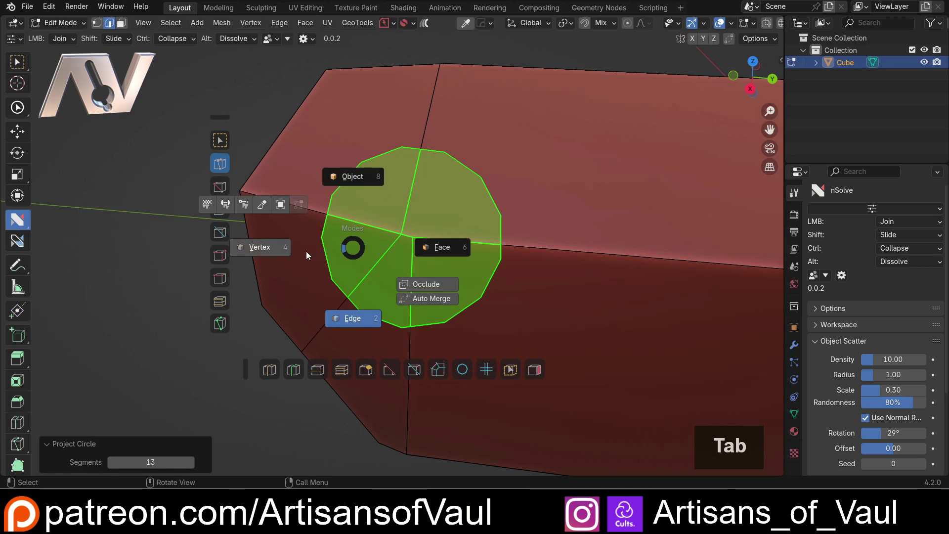
click(332, 237)
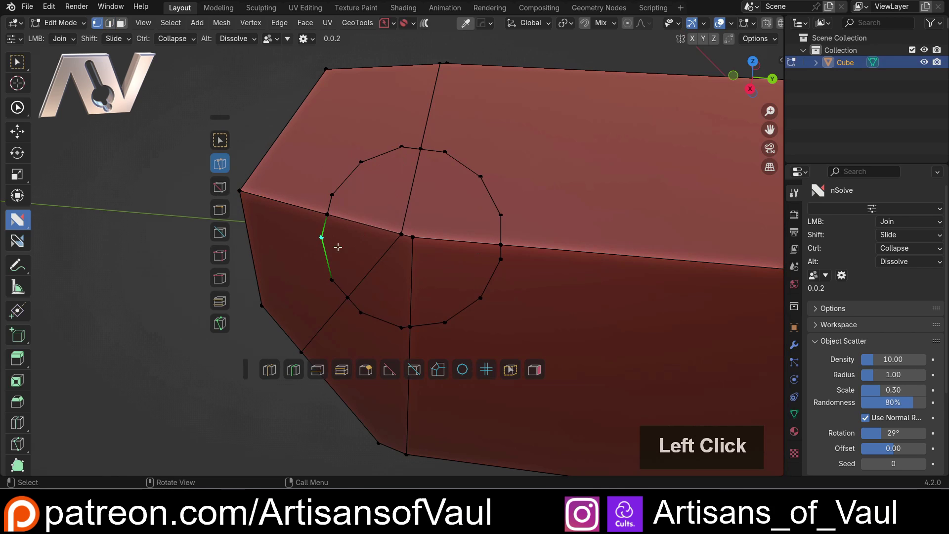
click(327, 215)
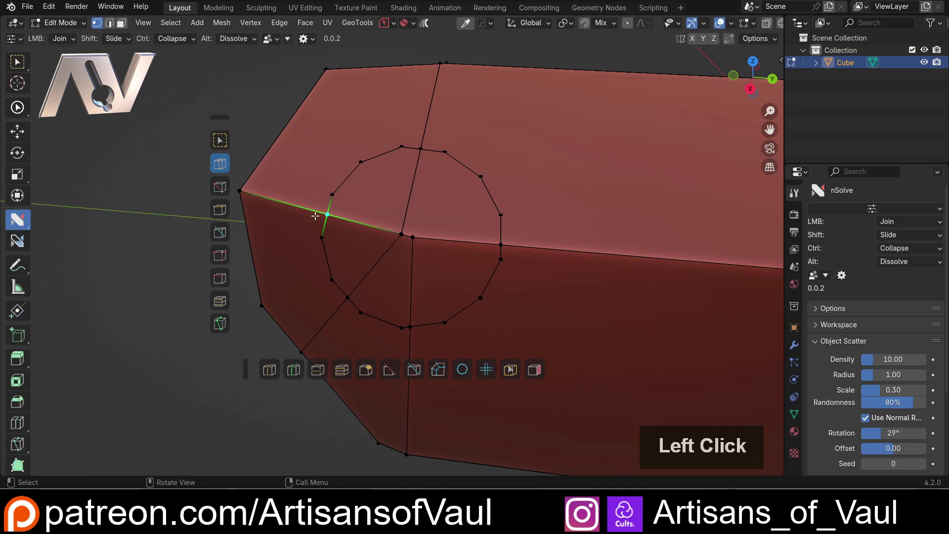
key(ctrl+z)
key(ctrl+z)
scroll(391, 241, down, 2)
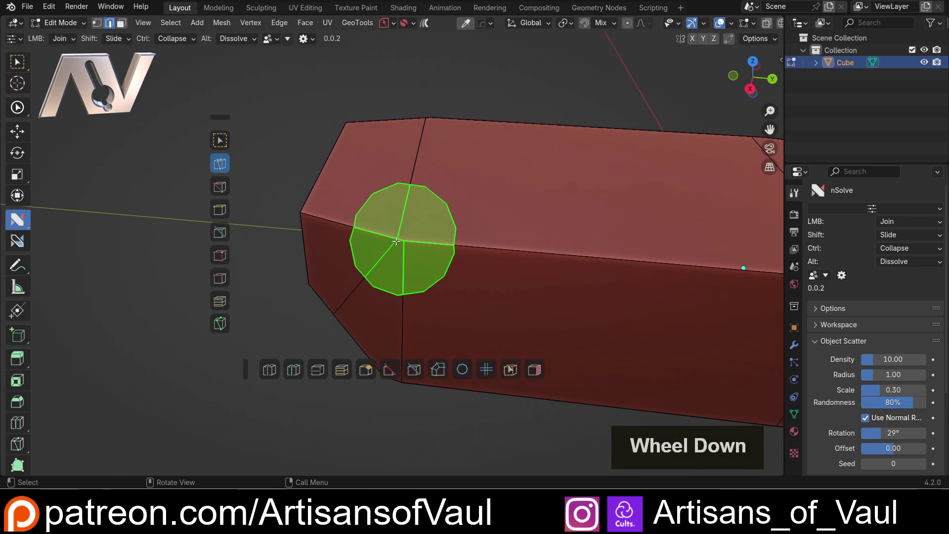
key(ctrl+z)
shift+middle_drag(396, 240, 433, 229)
scroll(433, 229, down, 2)
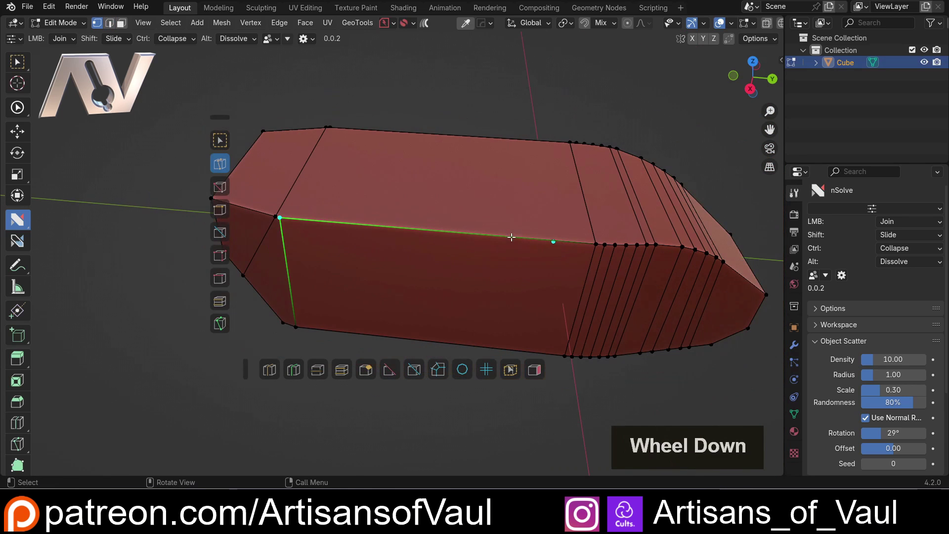
Try Project Circle with 13 segments centred on the edge between the large top face and the sloping nose, and undo it.
shift+middle_drag(417, 269, 447, 260)
key(Tab)
mouse_move(447, 260)
shift+middle_down()
mouse_move(472, 248)
mouse_move(450, 254)
shift+middle_up()
click(496, 225)
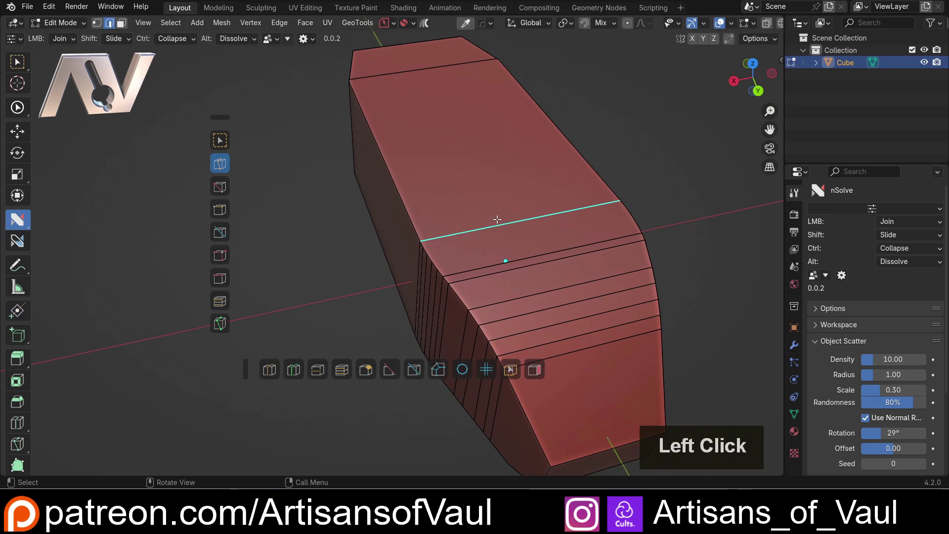
middle_drag(496, 225, 395, 241)
click(462, 370)
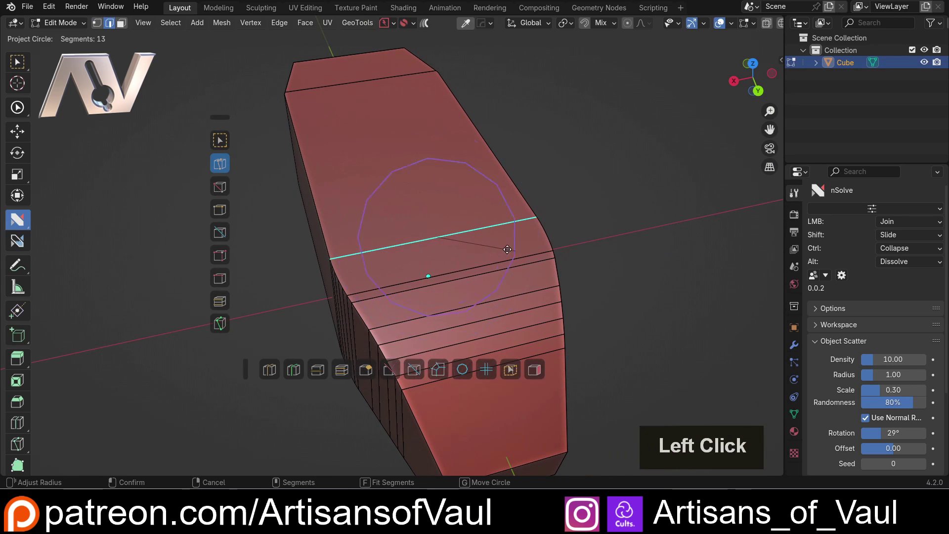
click(465, 242)
middle_drag(430, 249, 395, 294)
key(ctrl+z)
Try a 13-segment Project Circle from the top view on a cross edge of the sloping nose.
scroll(364, 215, up, 3)
click(752, 67)
scroll(364, 185, down, 3)
click(462, 369)
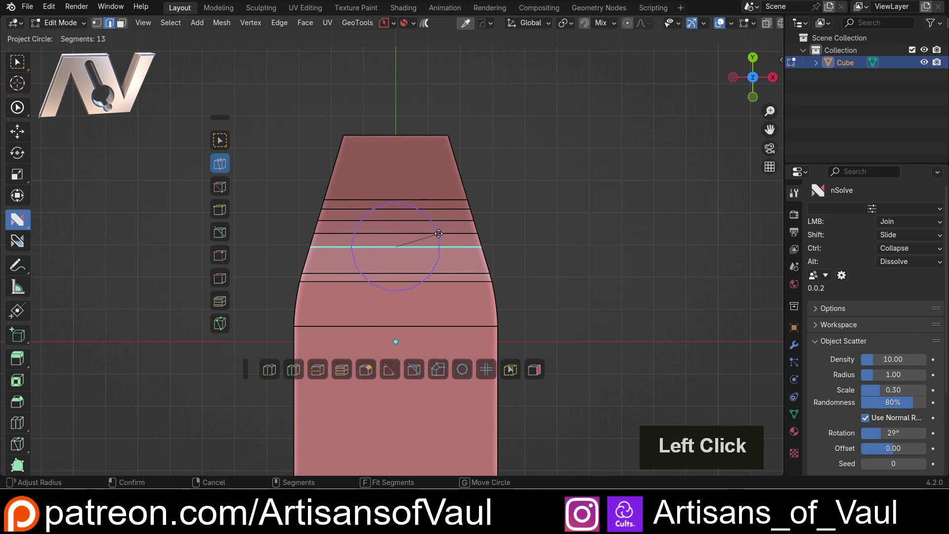
click(438, 233)
middle_drag(438, 233, 419, 233)
shift+scroll(334, 204, up, 2)
Select a narrow face on the curved nose, align the view to it and project a 13-segment circle across the neighbouring faces.
key(Tab)
click(430, 238)
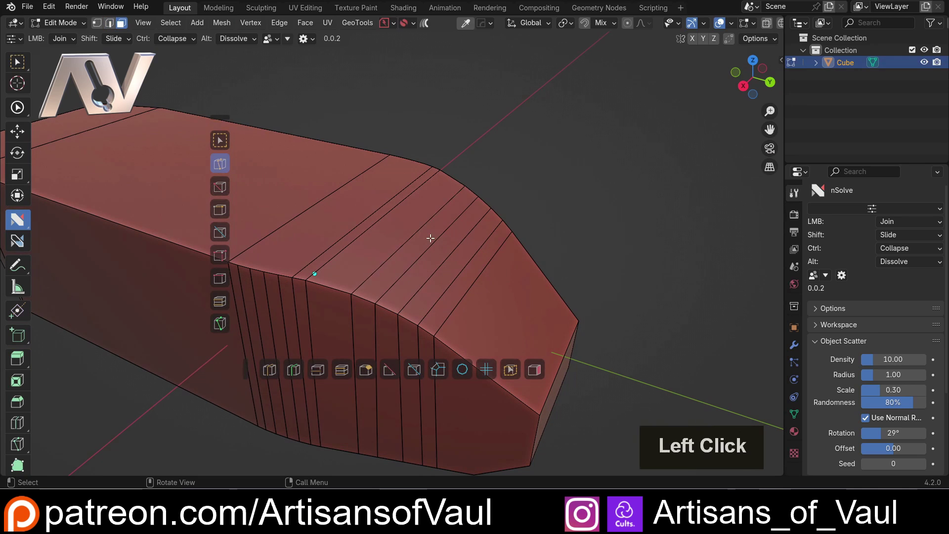
click(430, 239)
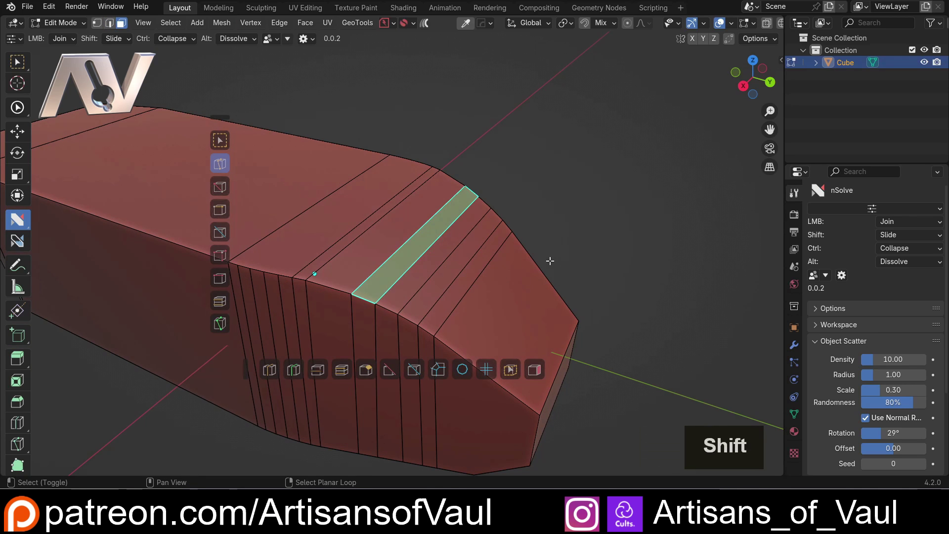
key(shift+Home)
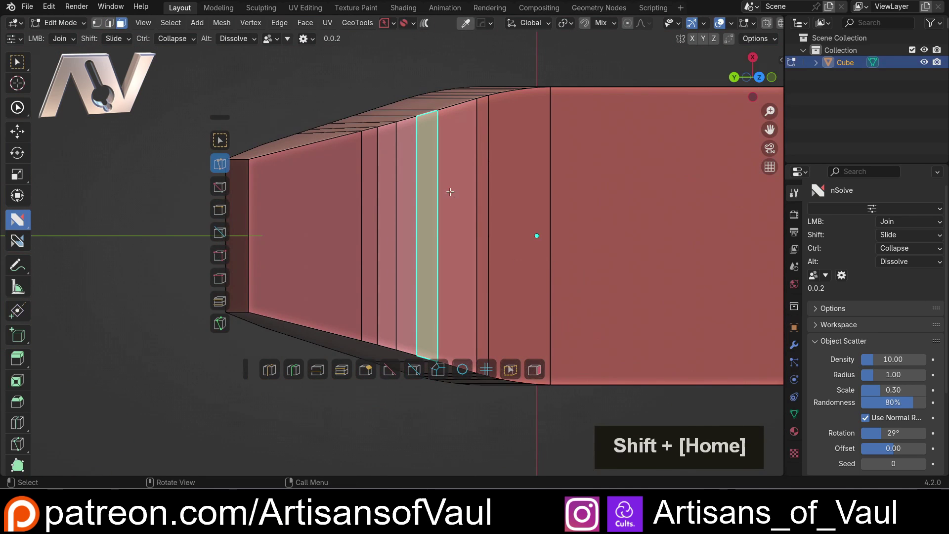
scroll(470, 206, up, 2)
shift+middle_drag(458, 209, 394, 223)
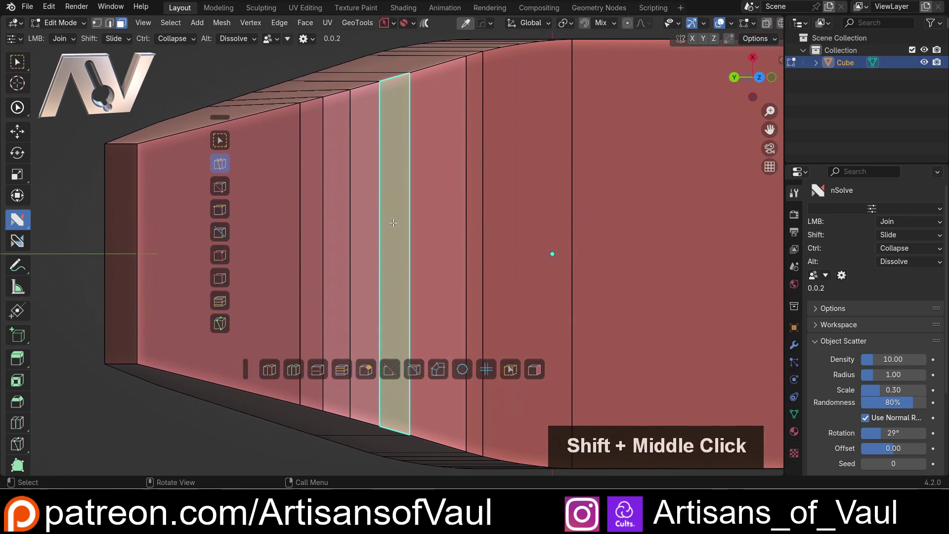
click(463, 370)
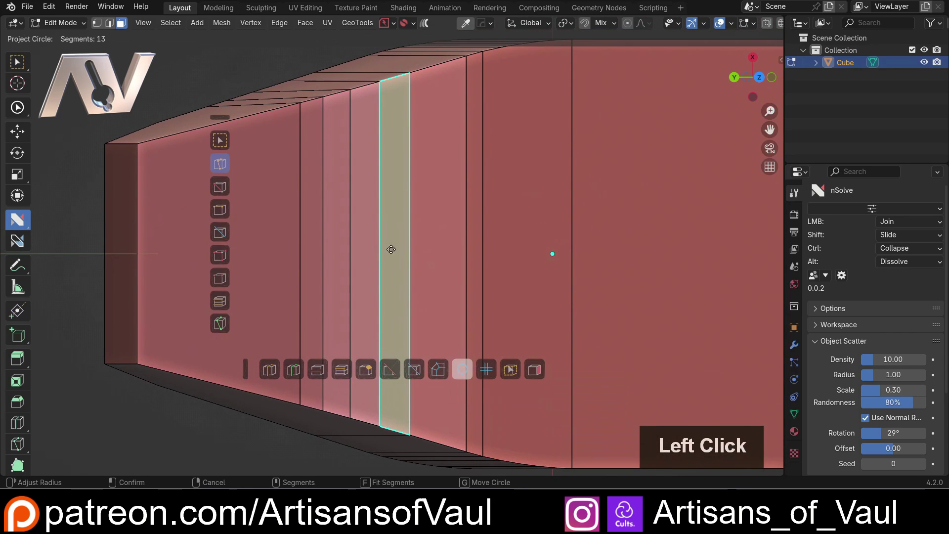
click(452, 251)
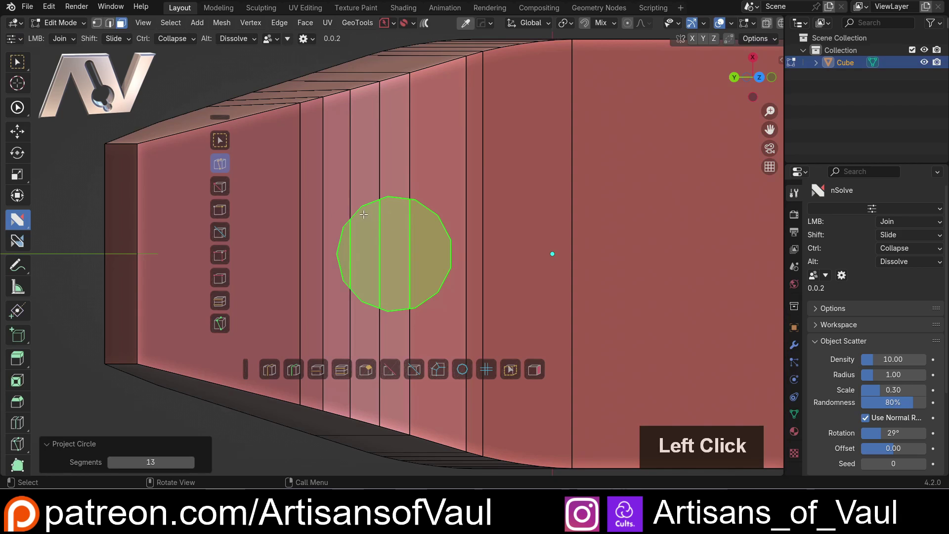
key(KP_1)
middle_drag(265, 135, 483, 234)
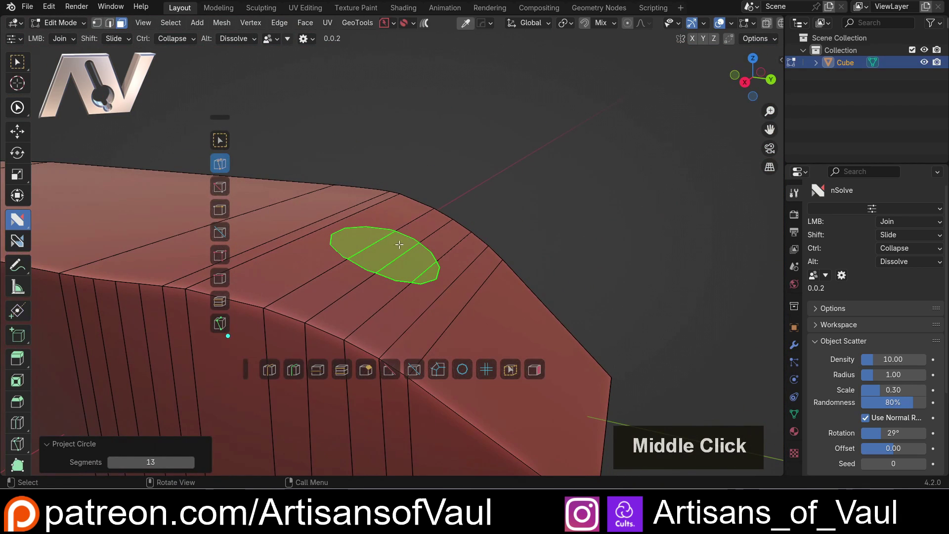
Extrude the circle's faces about 0.67 inward to form a round recess in the nose.
middle_drag(399, 244, 389, 158)
key(e)
click(483, 256)
scroll(346, 242, up, 3)
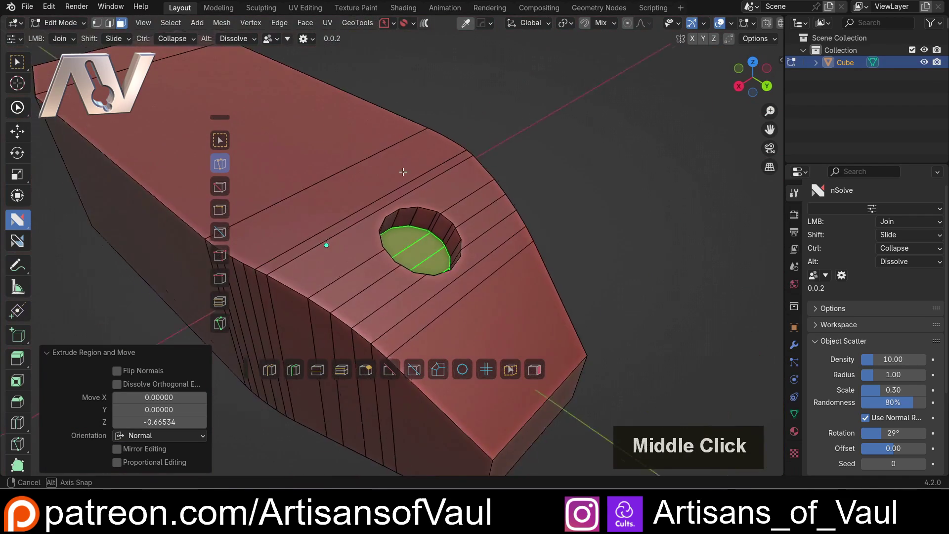
Select an edge on the recess's rim in edge mode and extend the selection to the whole rim loop.
scroll(439, 200, up, 3)
scroll(439, 201, up, 4)
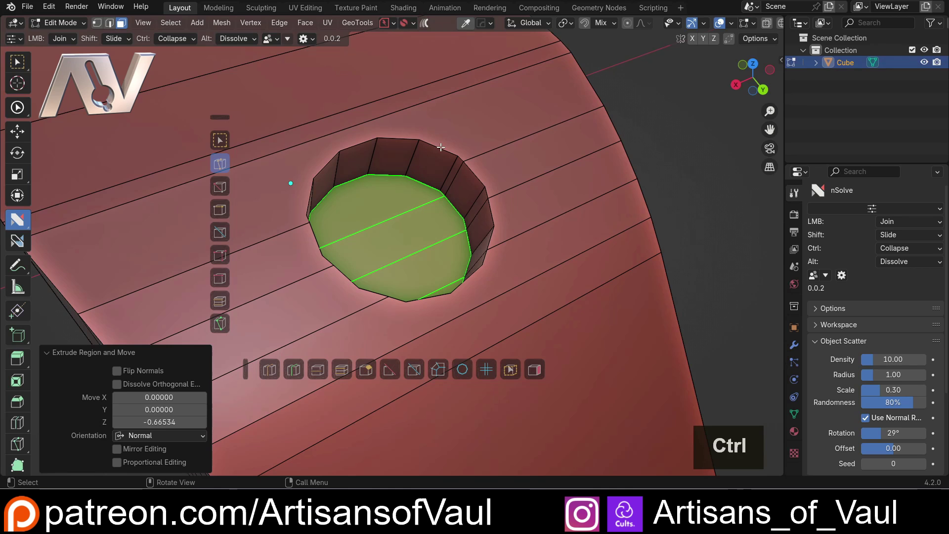
click(423, 172)
key(Tab)
click(488, 232)
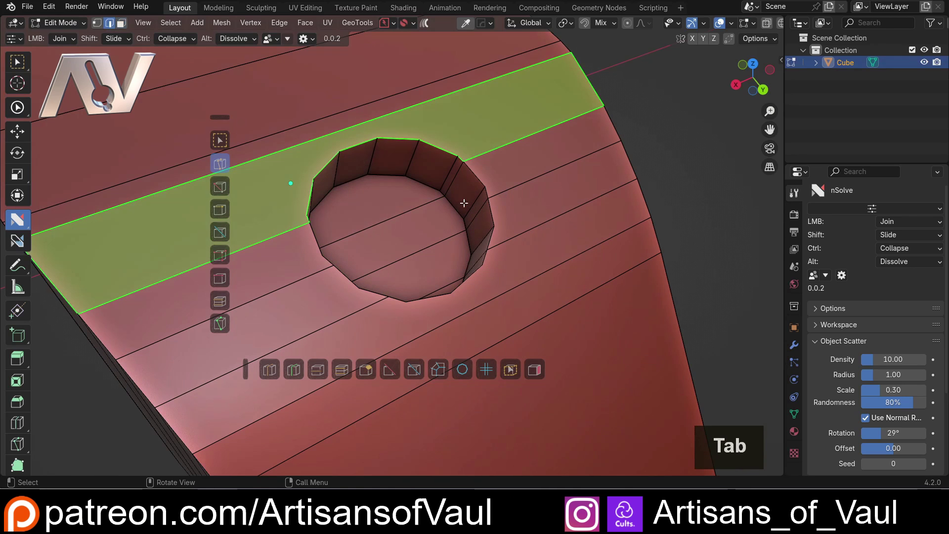
click(441, 151)
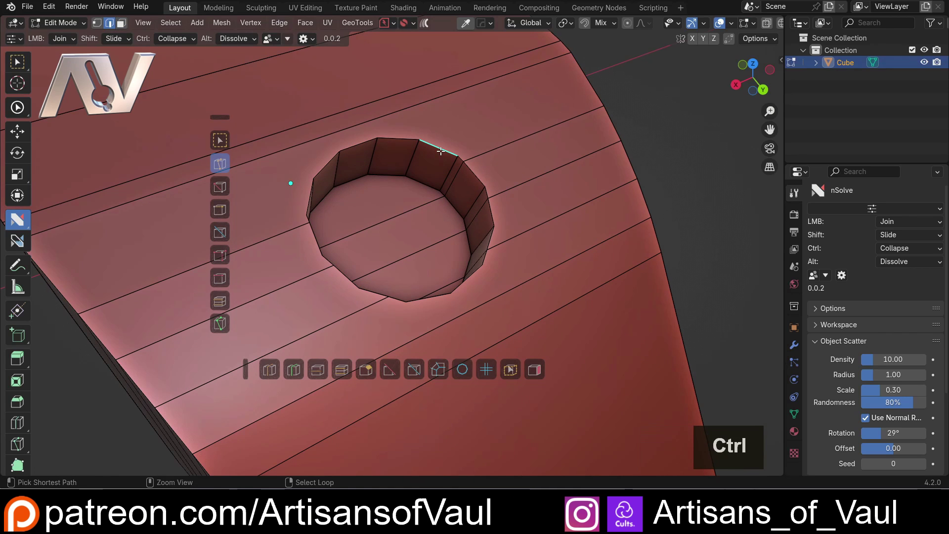
ctrl+right_click(440, 151)
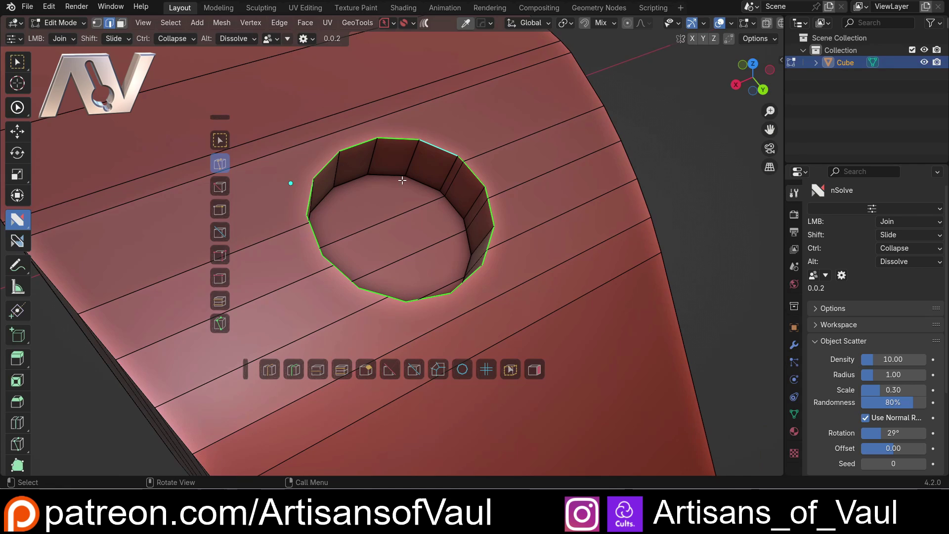
Select an outer side edge of the nose and add the complete rim loop of the recess to the selection.
middle_drag(439, 177, 480, 176)
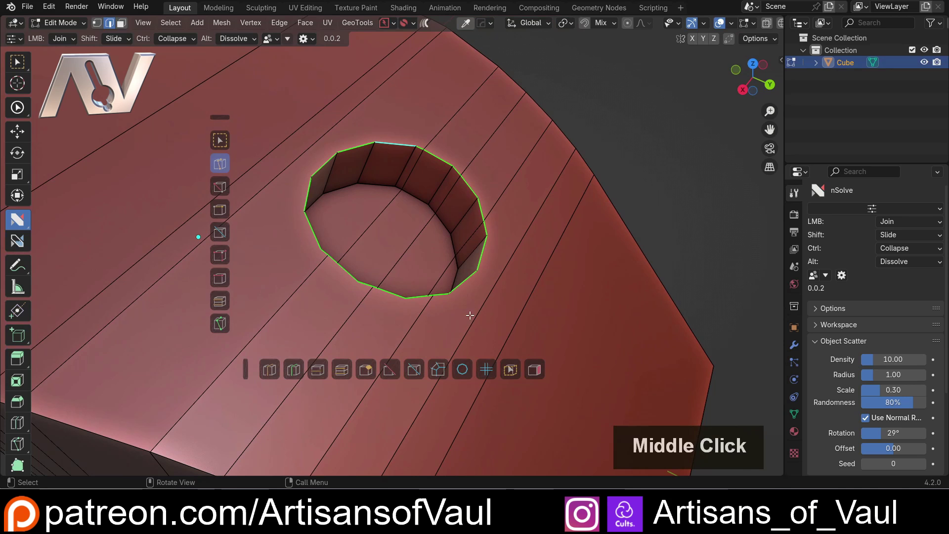
middle_drag(415, 240, 378, 239)
scroll(370, 246, up, 2)
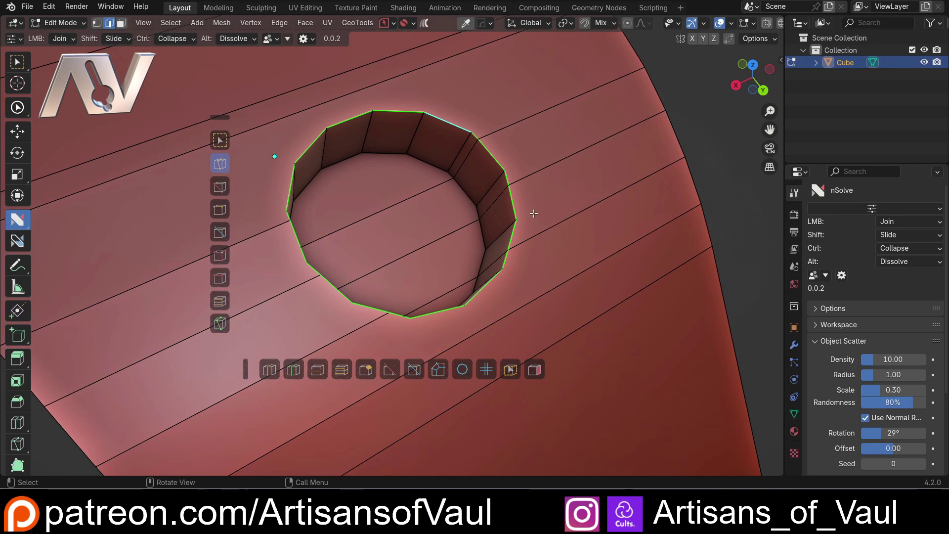
scroll(539, 208, down, 3)
click(570, 105)
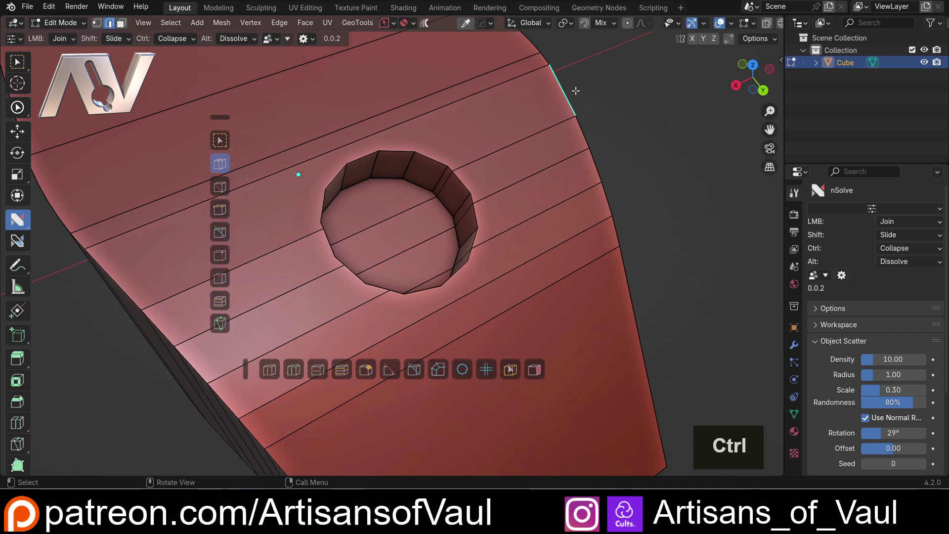
ctrl+right_click(433, 158)
scroll(433, 159, up, 1)
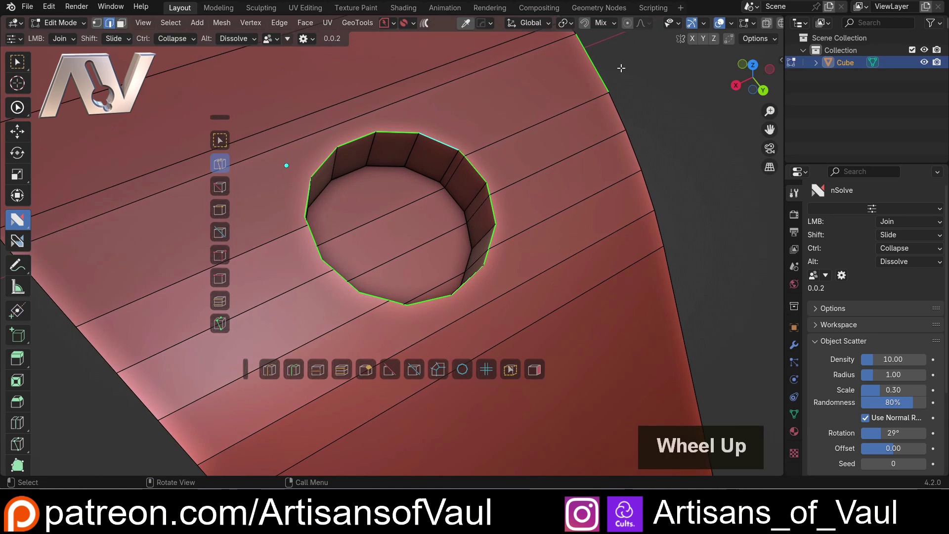
Try offsetting the selected rim loop and outer side edge by 0.150, and undo the offset.
middle_drag(433, 159, 451, 251)
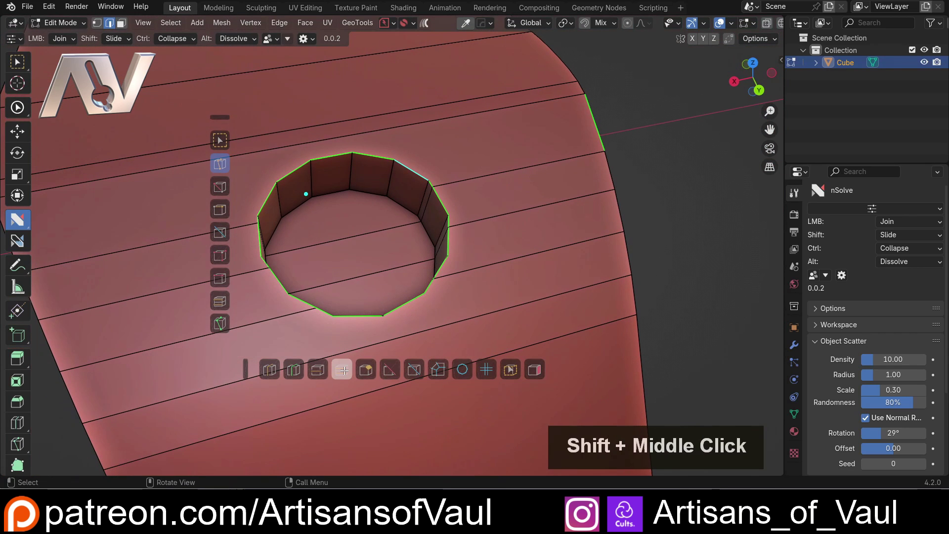
click(362, 368)
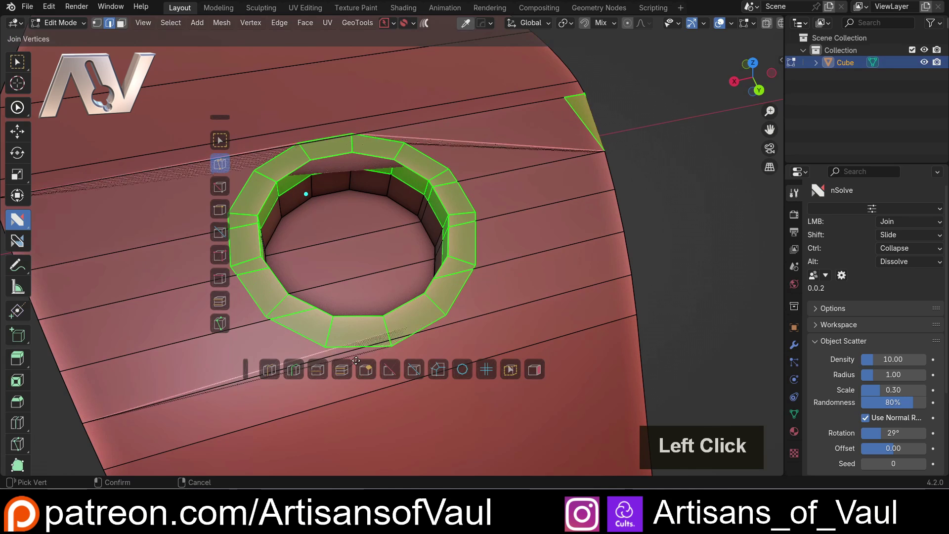
click(350, 363)
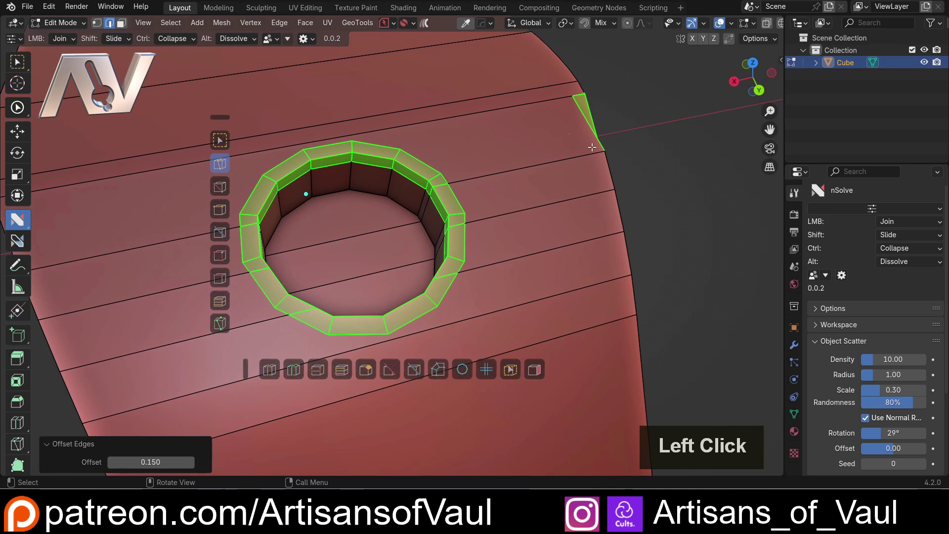
middle_drag(592, 147, 570, 238)
key(ctrl+z)
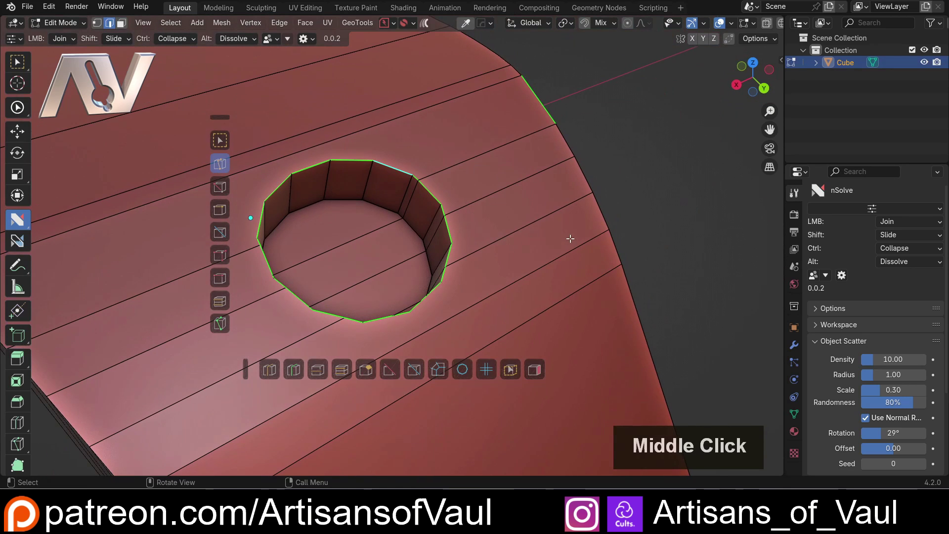
Clear the selection and select the recess's whole rim loop, repeating the loop selection once from an empty selection.
click(621, 153)
click(389, 164)
middle_drag(390, 164, 444, 171)
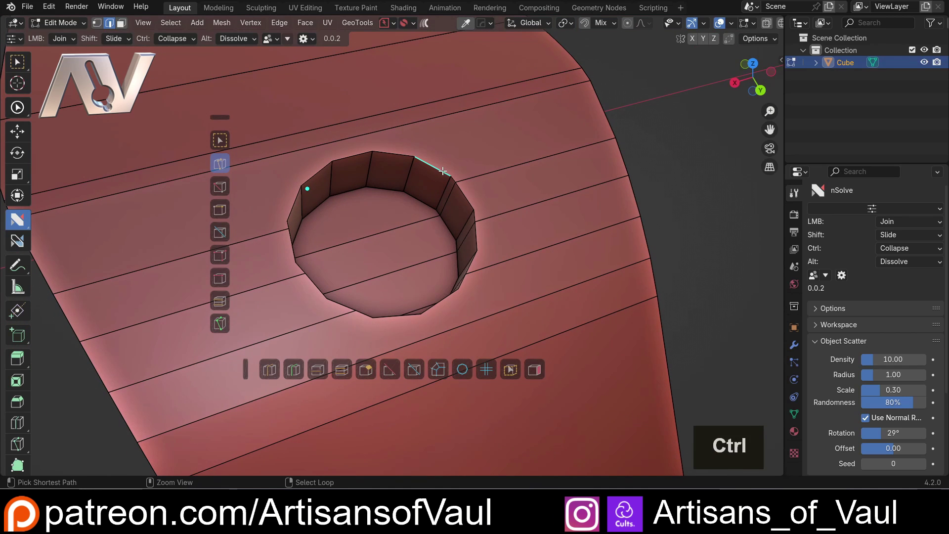
ctrl+right_click(443, 171)
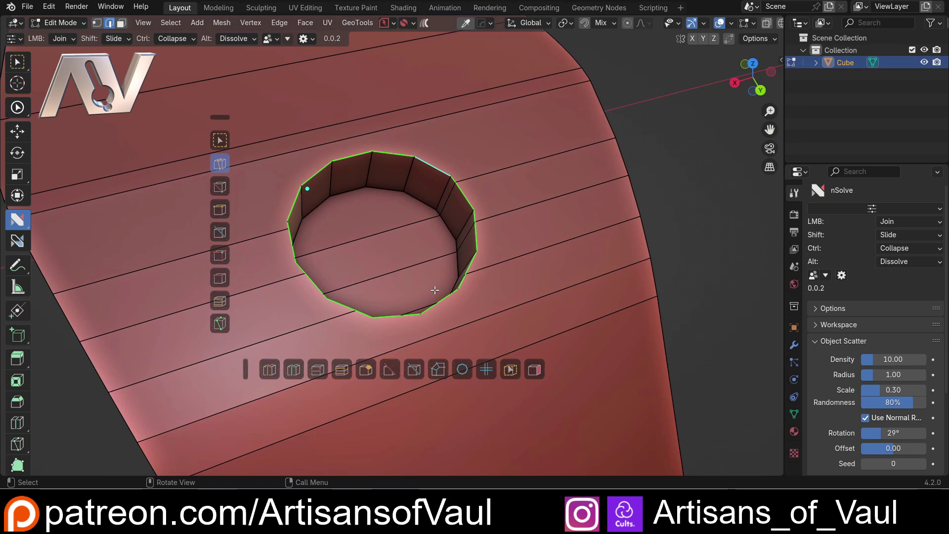
click(700, 255)
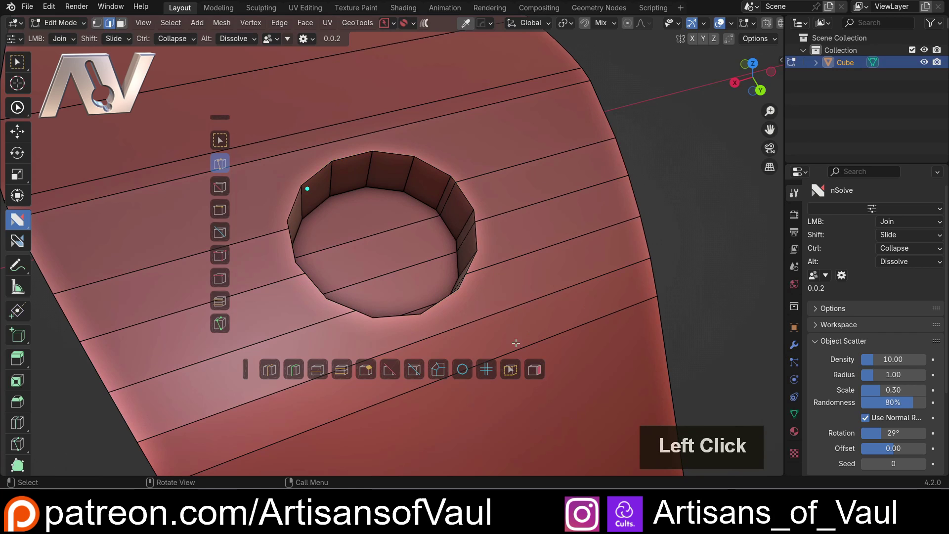
ctrl+right_click(428, 165)
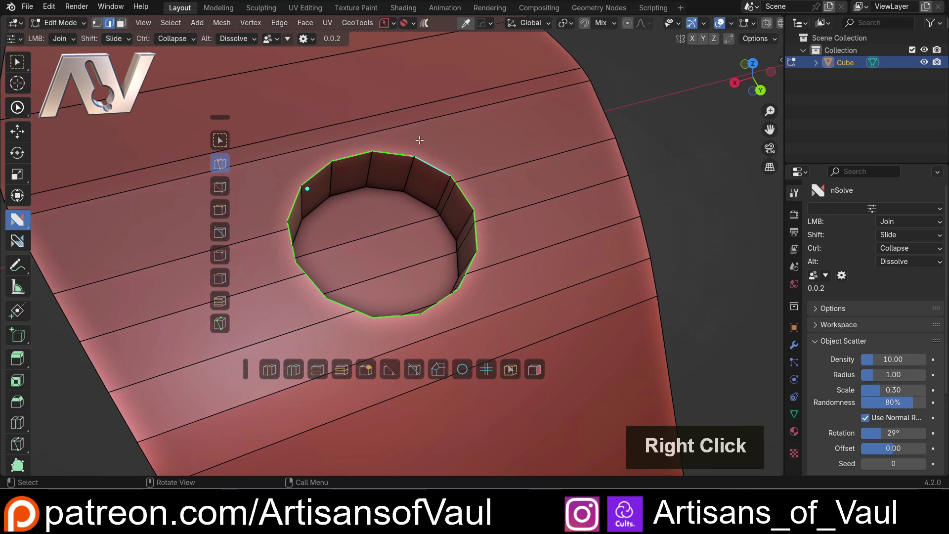
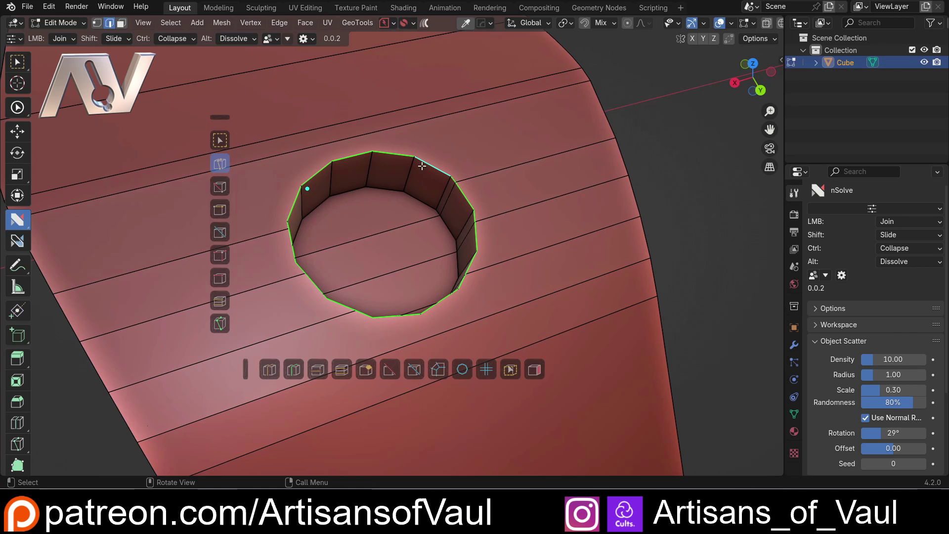
Select a single edge on the recess's rim and apply Select Loop, showing its options.
click(437, 167)
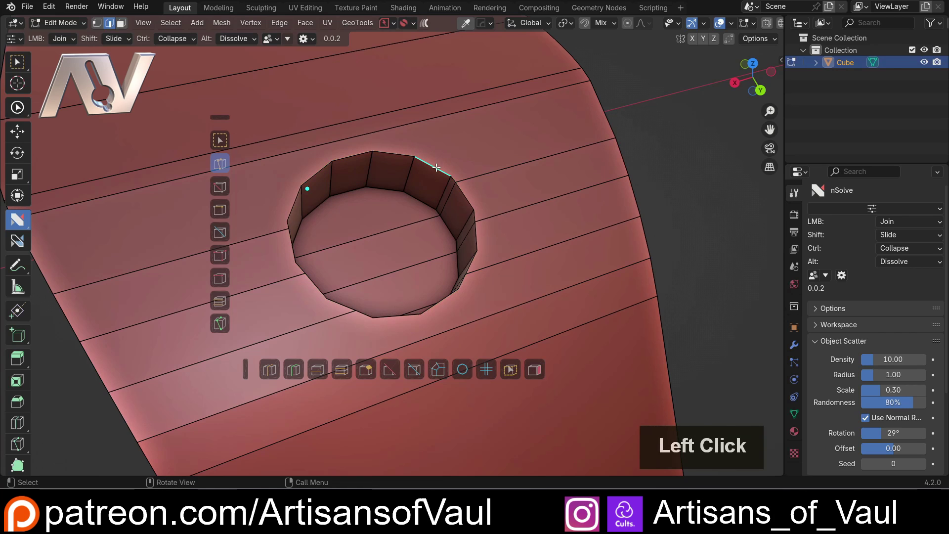
click(511, 369)
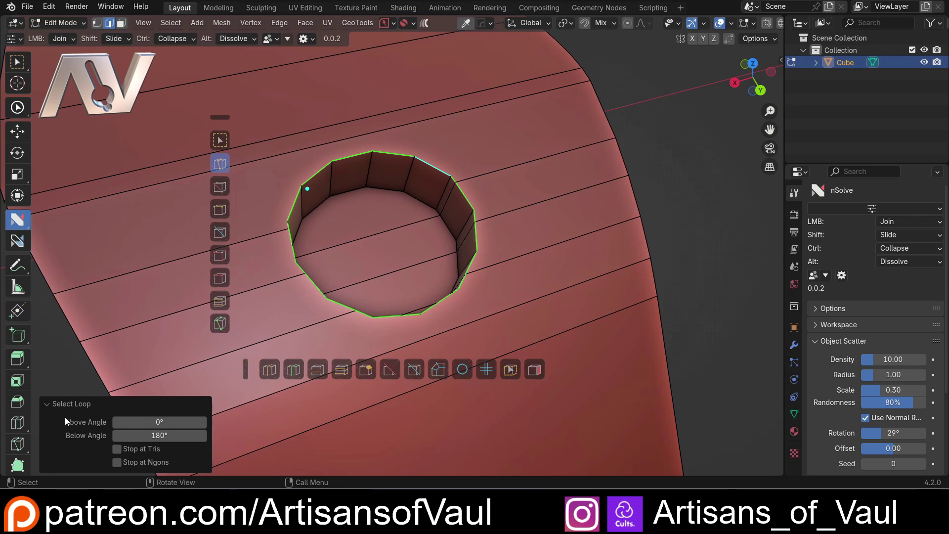
click(47, 404)
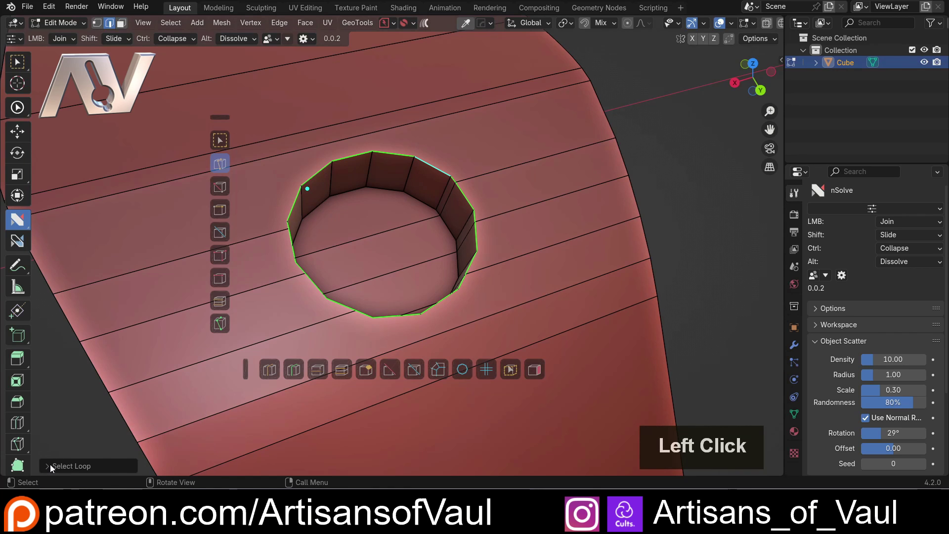
click(49, 464)
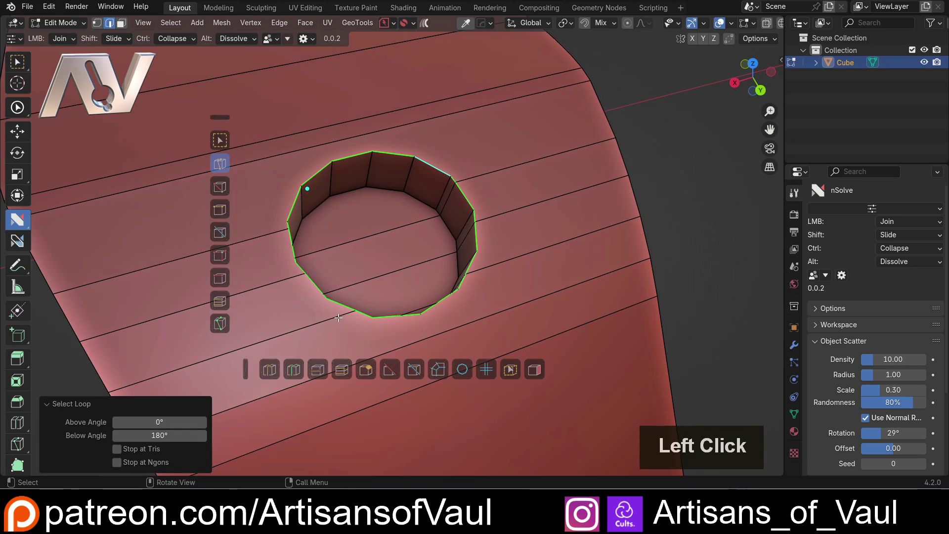
Try the Stop at Ngons and Stop at Tris options of the rim's loop selection, switching each on and off.
middle_drag(339, 318, 99, 480)
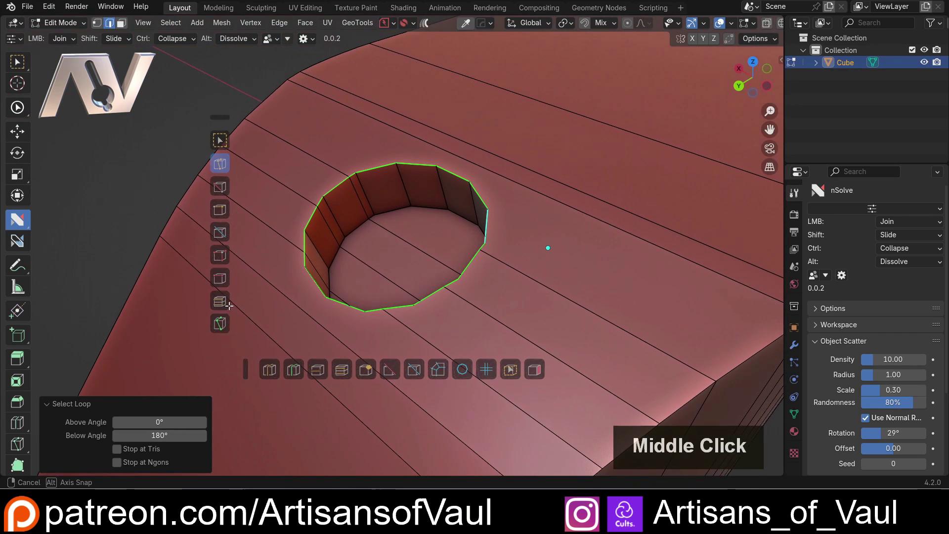
click(117, 462)
click(117, 462)
scroll(388, 262, up, 2)
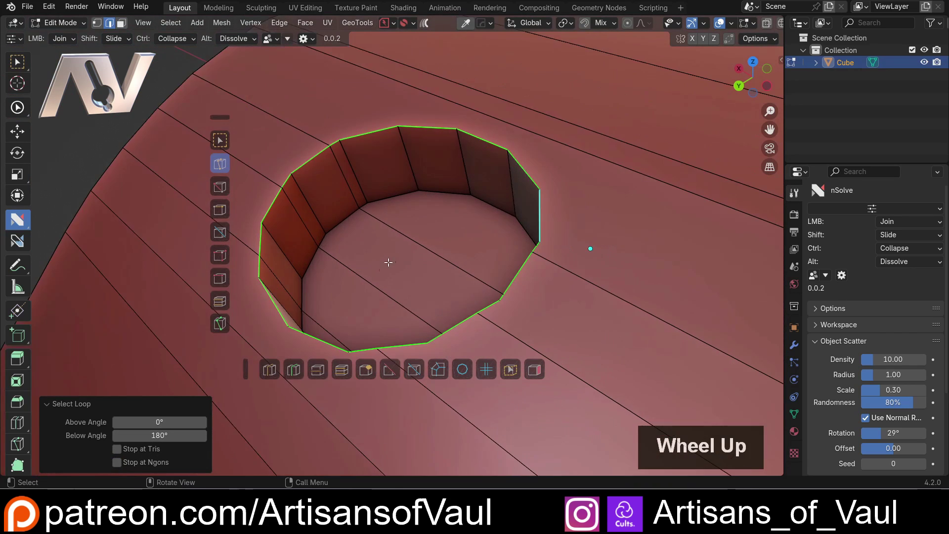
middle_drag(389, 262, 436, 242)
scroll(438, 240, down, 2)
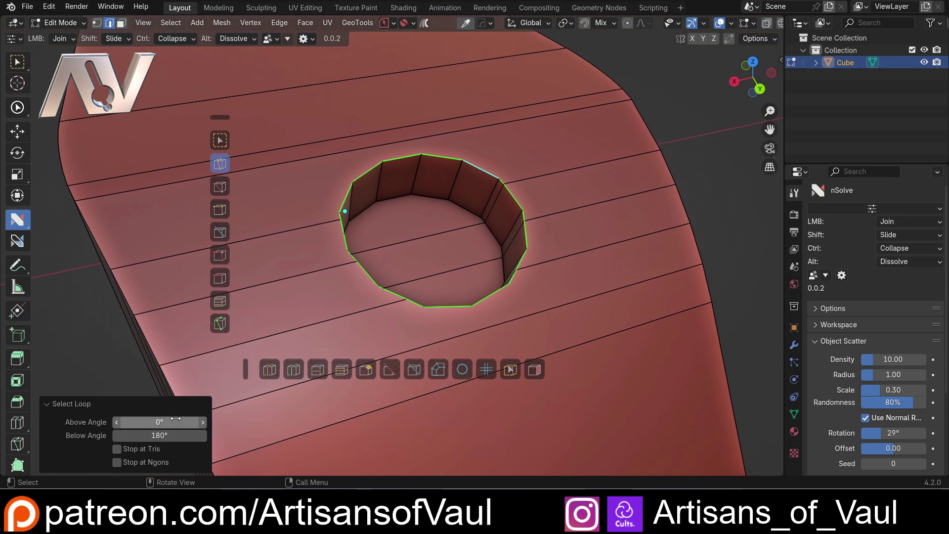
click(116, 448)
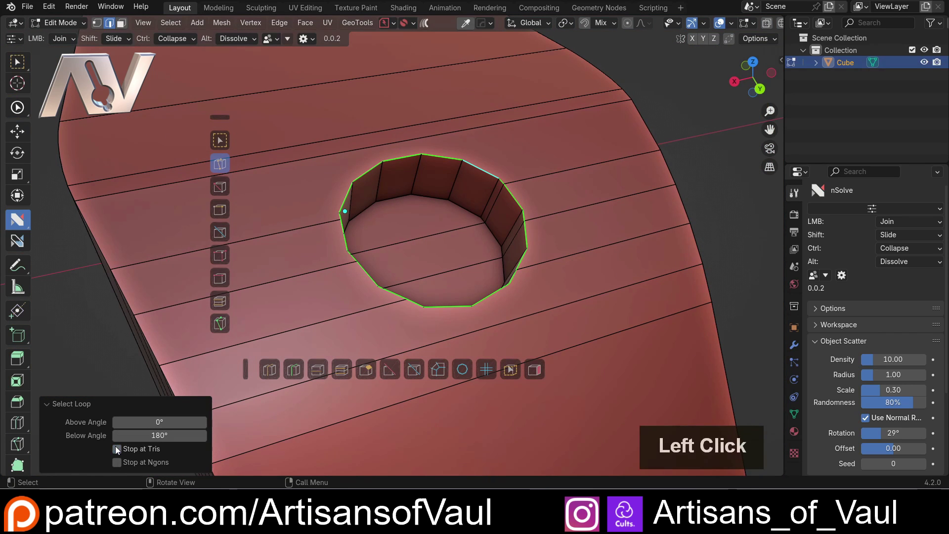
click(117, 448)
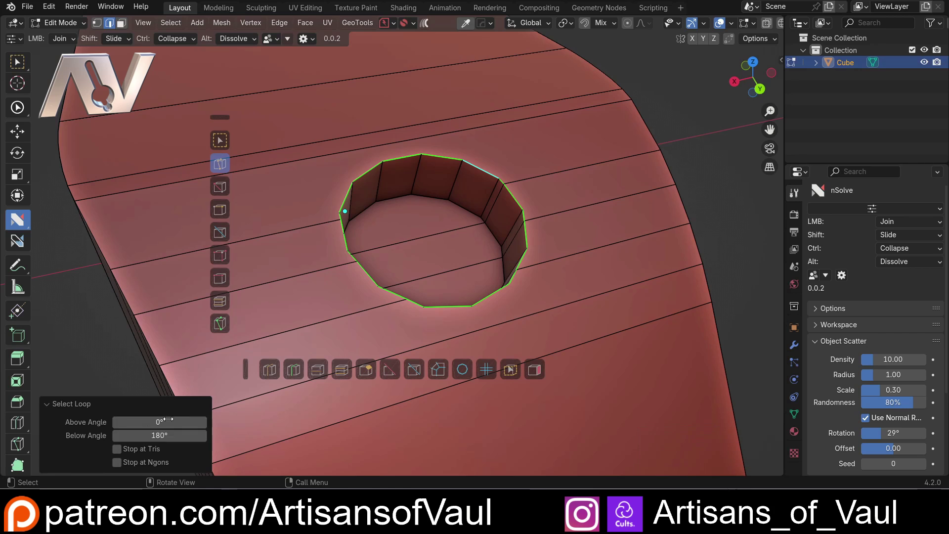
click(54, 404)
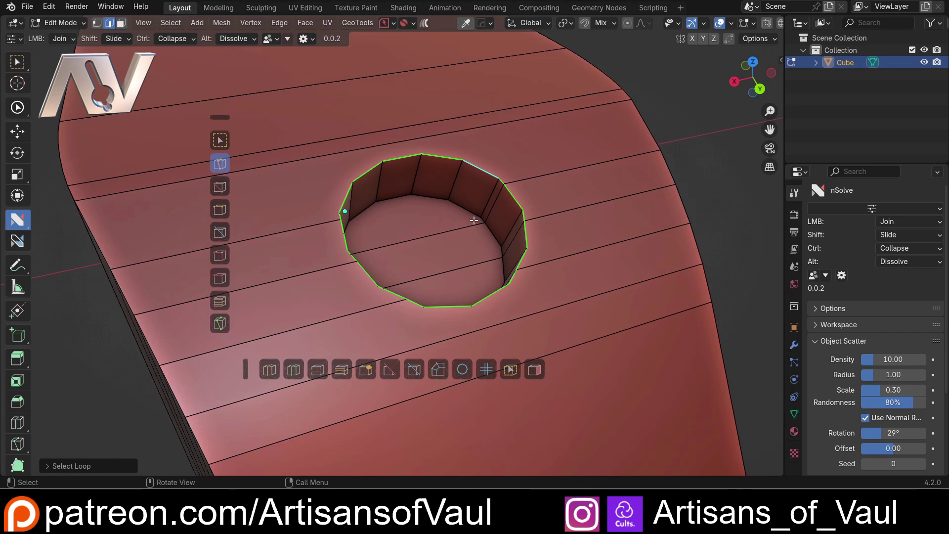
Bevel the selected rim loop of the recess by about 0.117 with 2 segments.
scroll(476, 215, down, 2)
scroll(384, 241, up, 2)
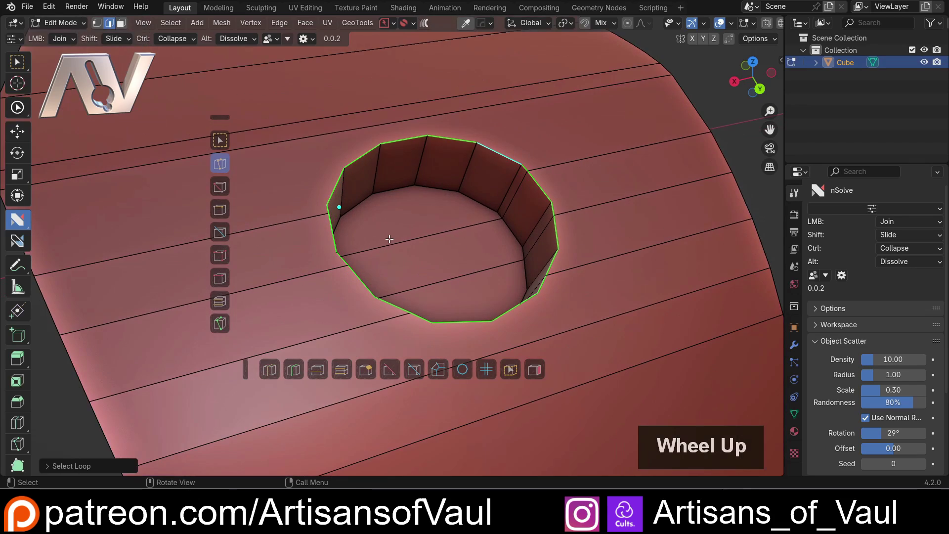
middle_drag(500, 209, 525, 186)
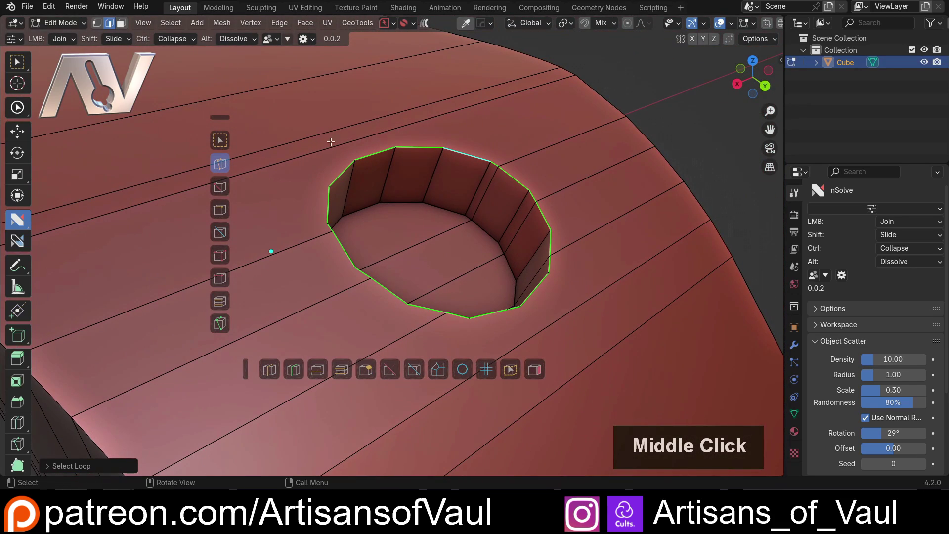
middle_drag(341, 237, 406, 157)
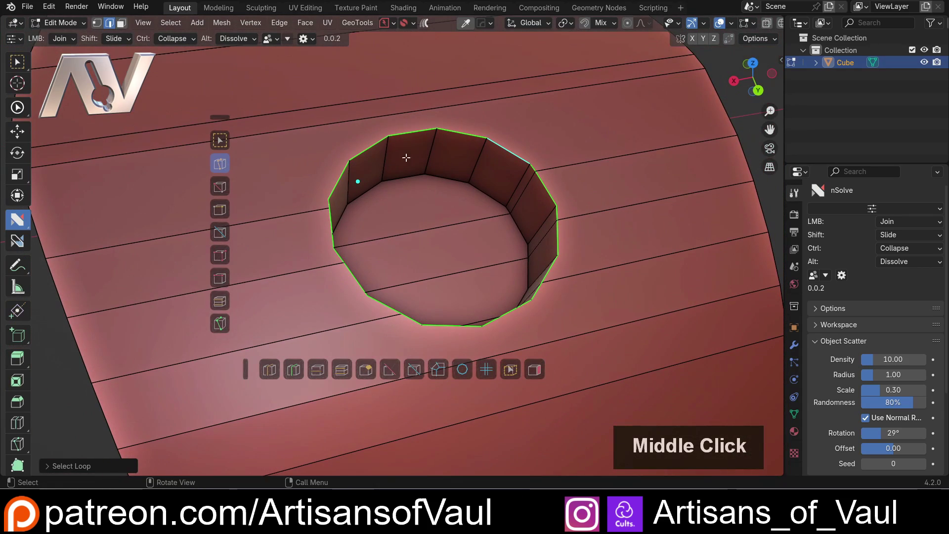
scroll(350, 163, down, 2)
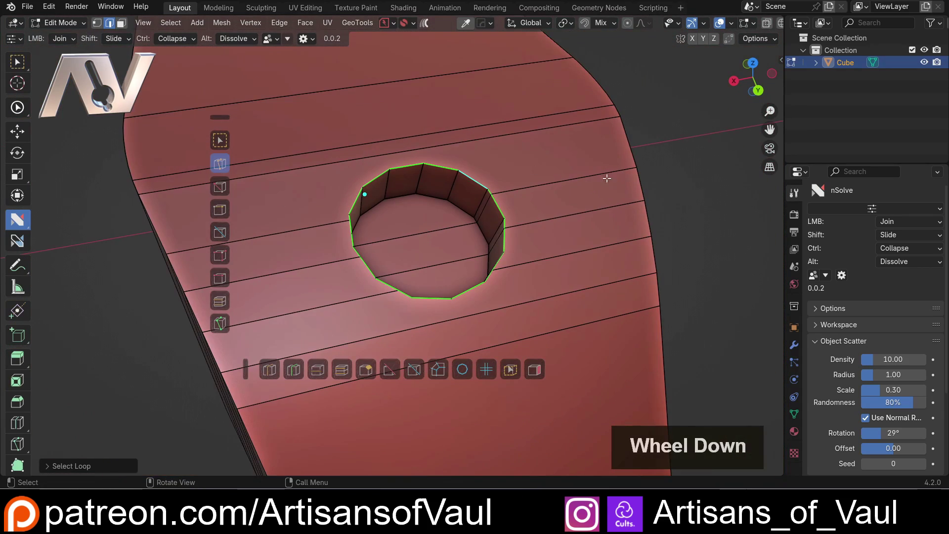
scroll(503, 193, up, 2)
shift+middle_drag(504, 193, 490, 110)
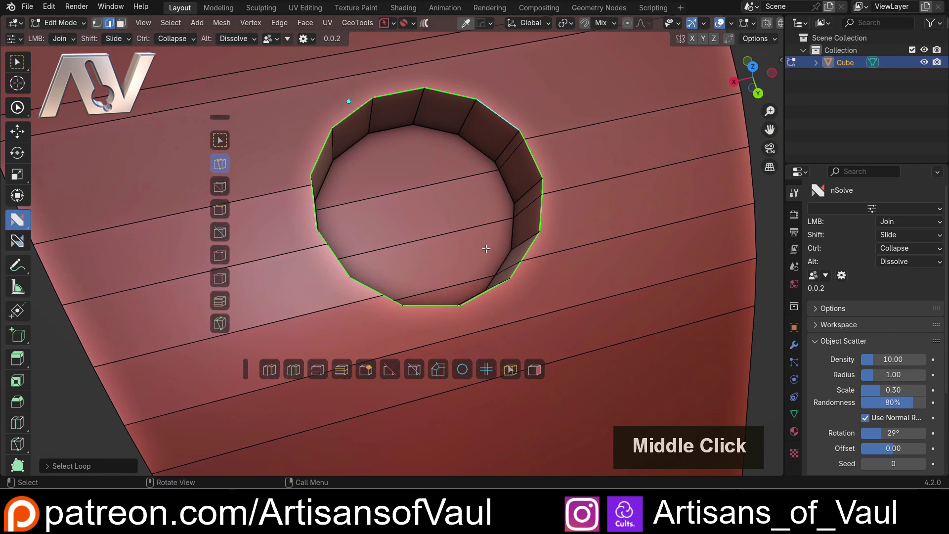
middle_drag(486, 249, 525, 196)
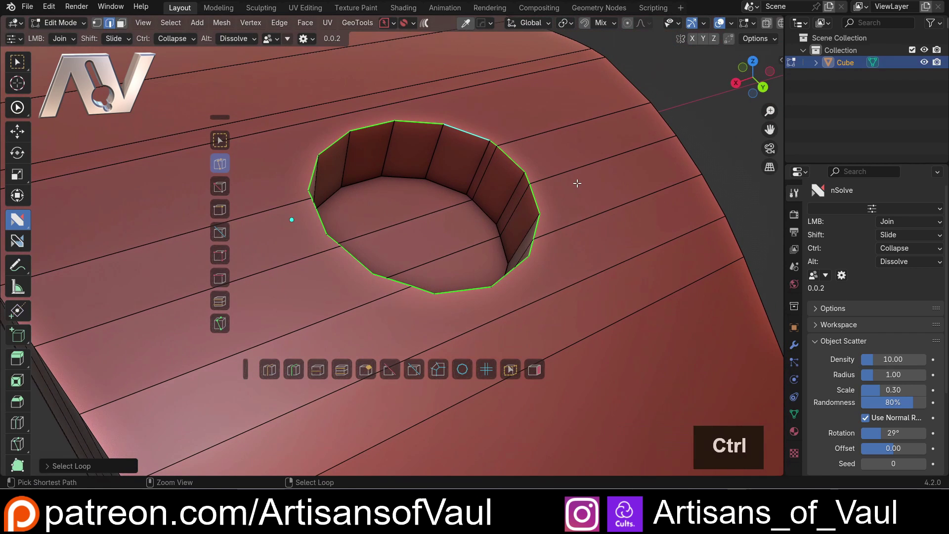
key(ctrl+b)
scroll(597, 188, up, 1)
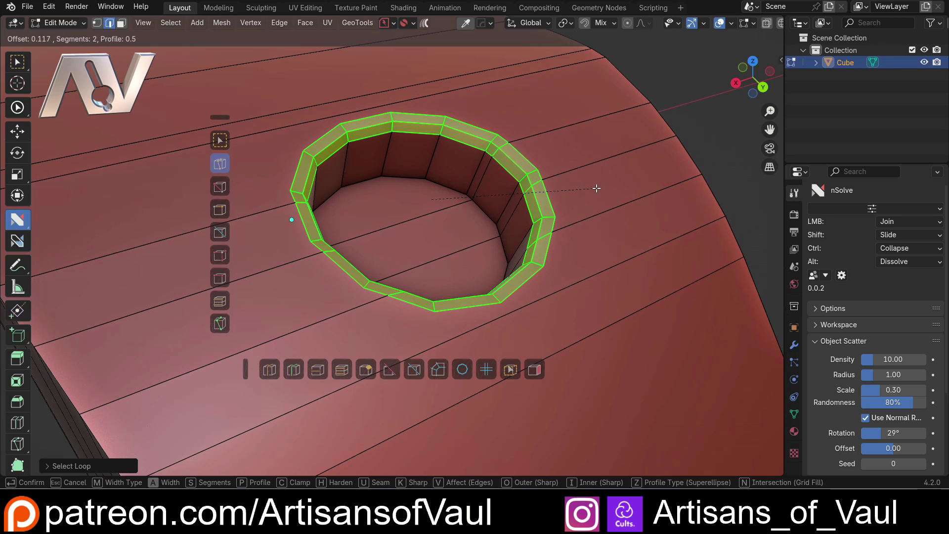
click(596, 189)
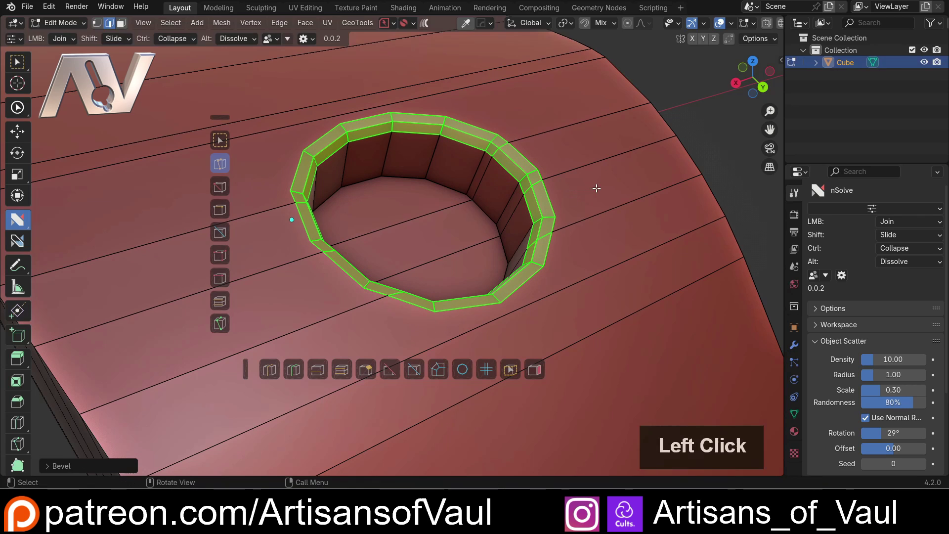
Set the rim bevel's shape to 1.
click(54, 466)
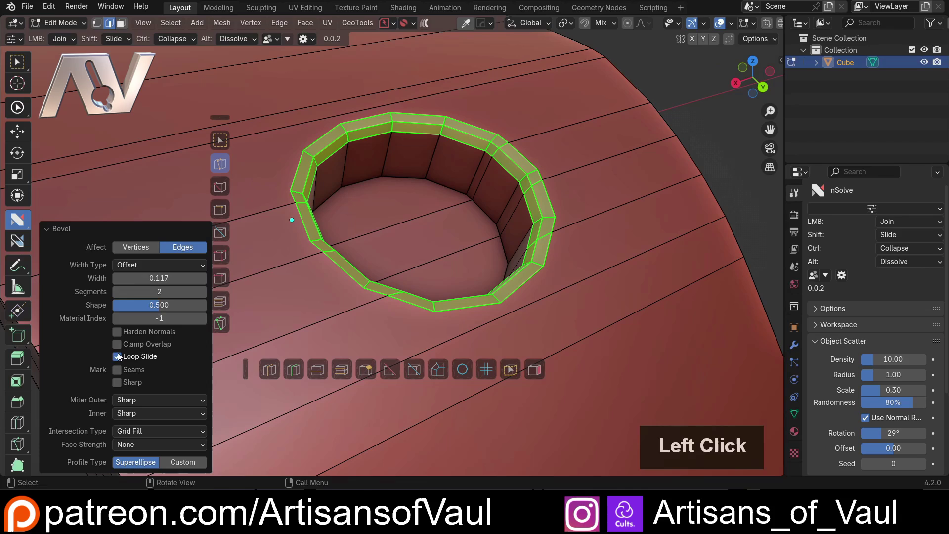
click(149, 306)
text(1)
key(Return)
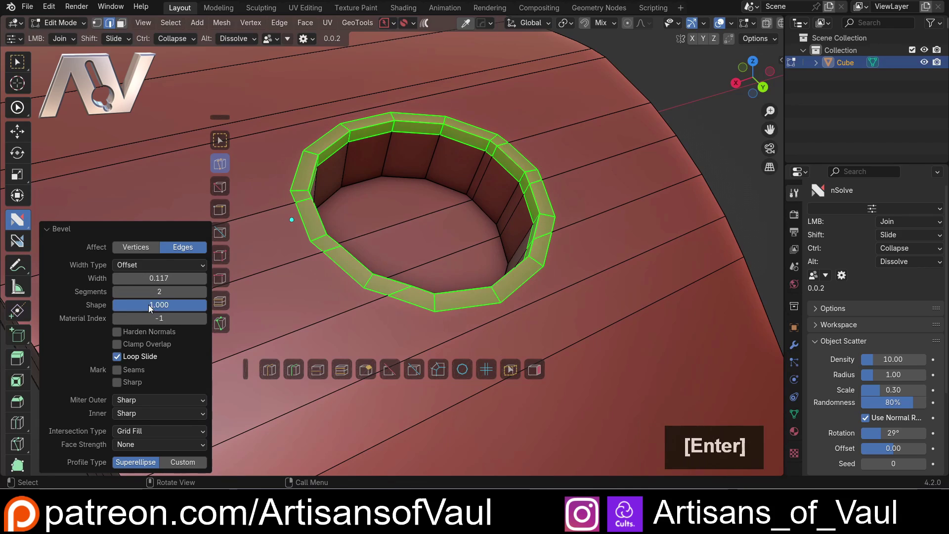
middle_drag(374, 175, 399, 222)
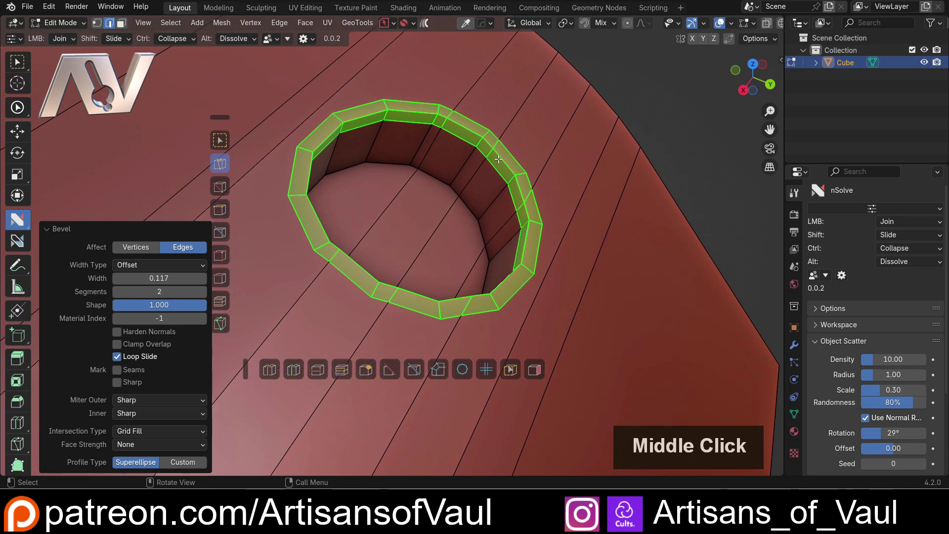
Bevel the upper edge of the block's end face by about 0.719 with 6 segments and set the bevel's shape to 0.5.
scroll(399, 222, down, 5)
shift+middle_drag(509, 273, 462, 195)
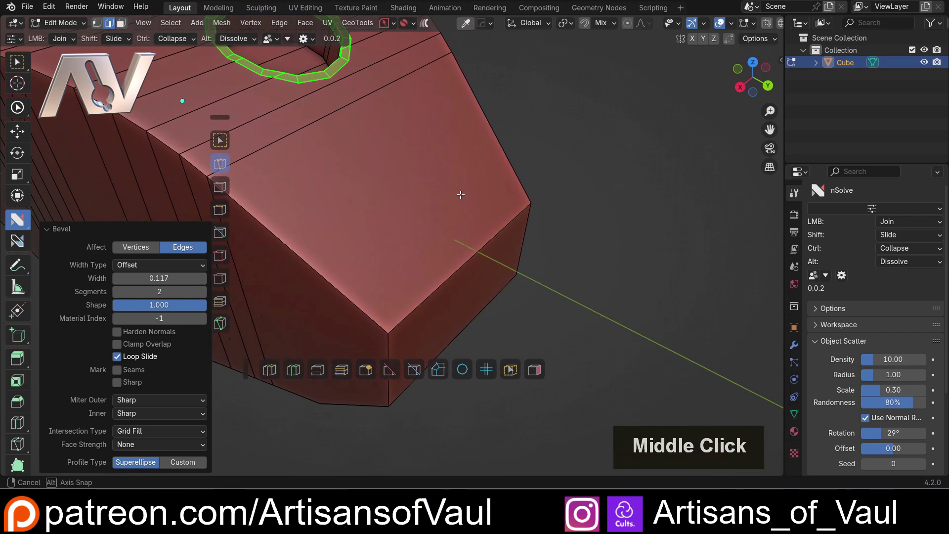
click(466, 258)
shift+middle_drag(466, 258, 518, 251)
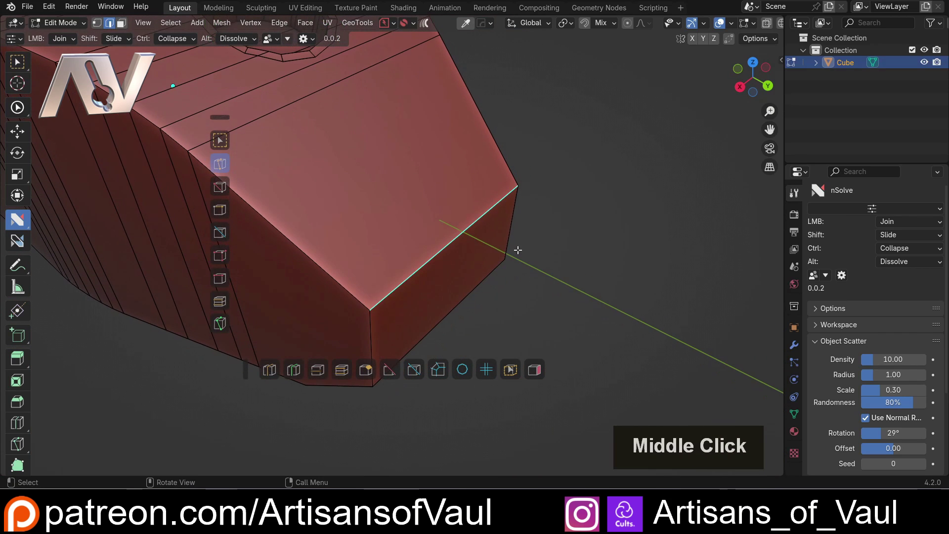
key(ctrl+b)
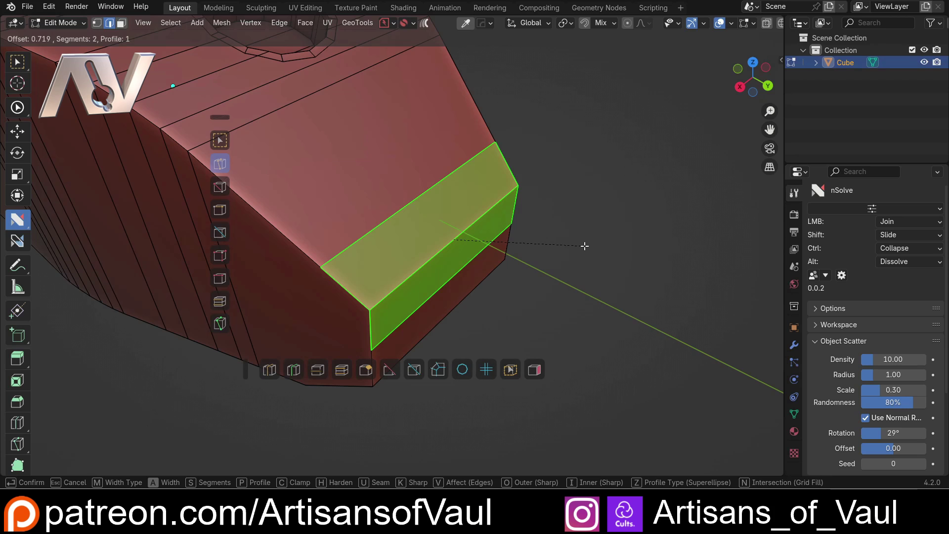
scroll(584, 246, up, 4)
click(584, 245)
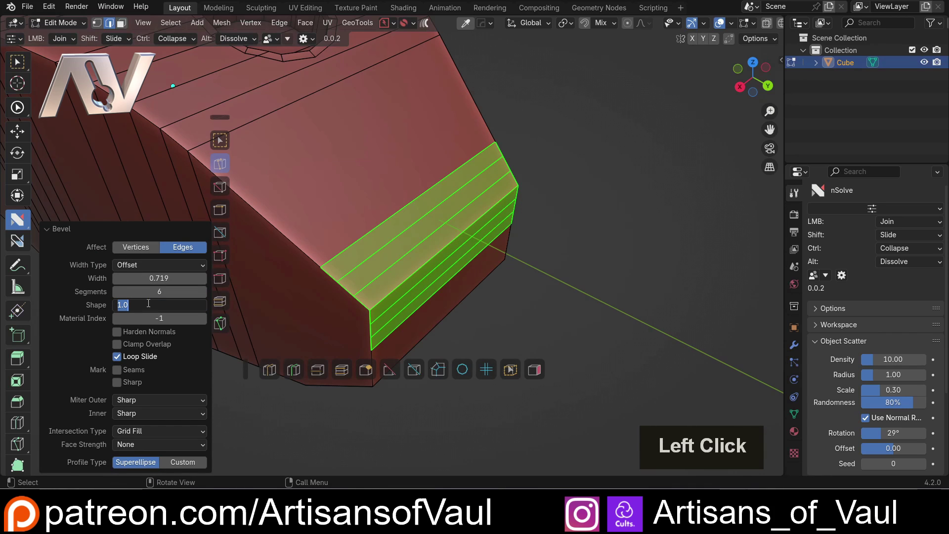
text(.5)
key(Return)
middle_drag(435, 169, 442, 220)
Undo the end edge's bevel and the recess rim's bevel, returning to the selected rim loop.
key(ctrl+z)
key(ctrl+z)
scroll(442, 220, up, 2)
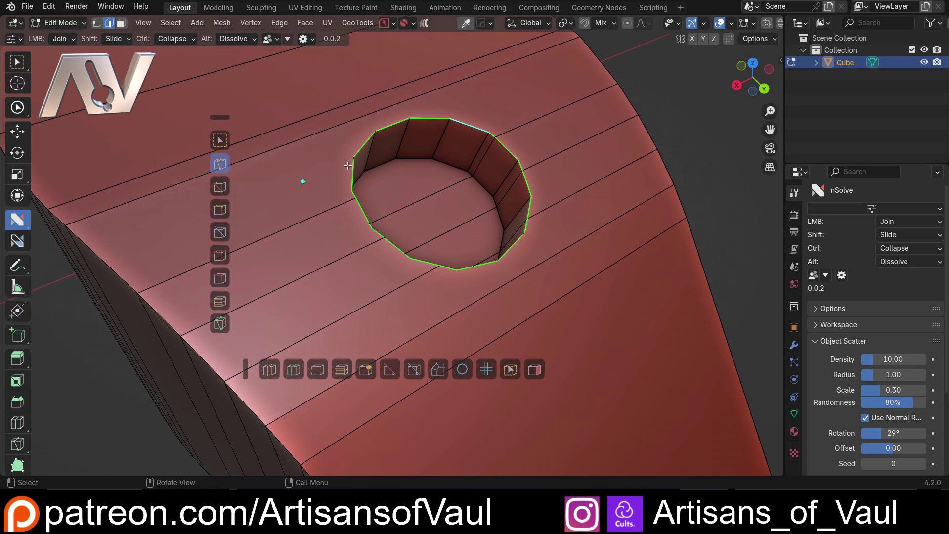
Try Offset Edges on the recess's selected rim loop and undo it.
mouse_move(384, 237)
middle_down()
mouse_move(424, 173)
mouse_move(428, 206)
mouse_move(394, 236)
middle_up()
scroll(394, 237, up, 1)
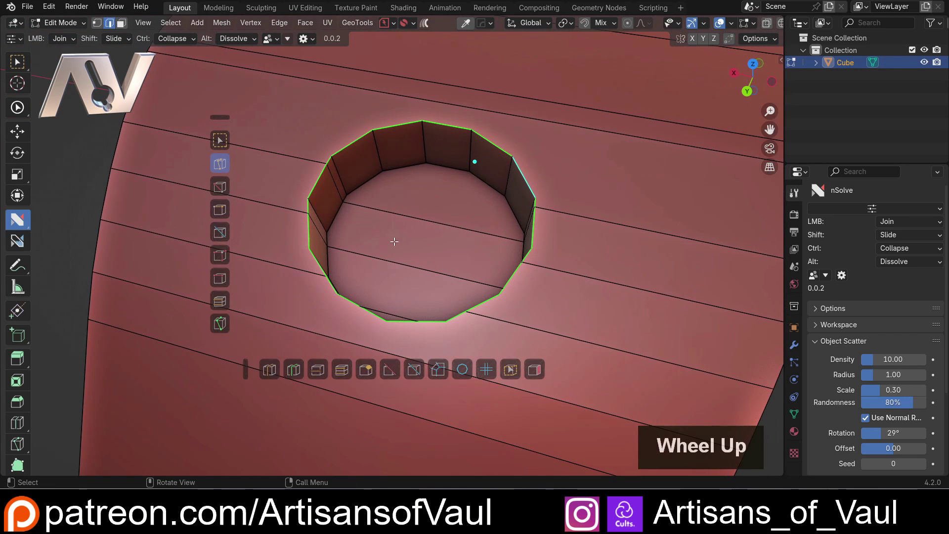
click(342, 369)
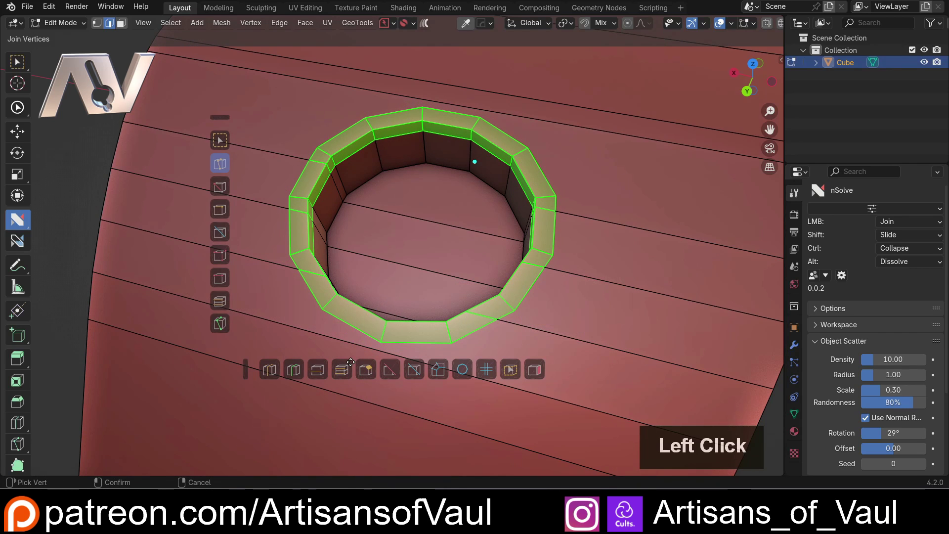
middle_drag(356, 232, 445, 213)
key(ctrl+z)
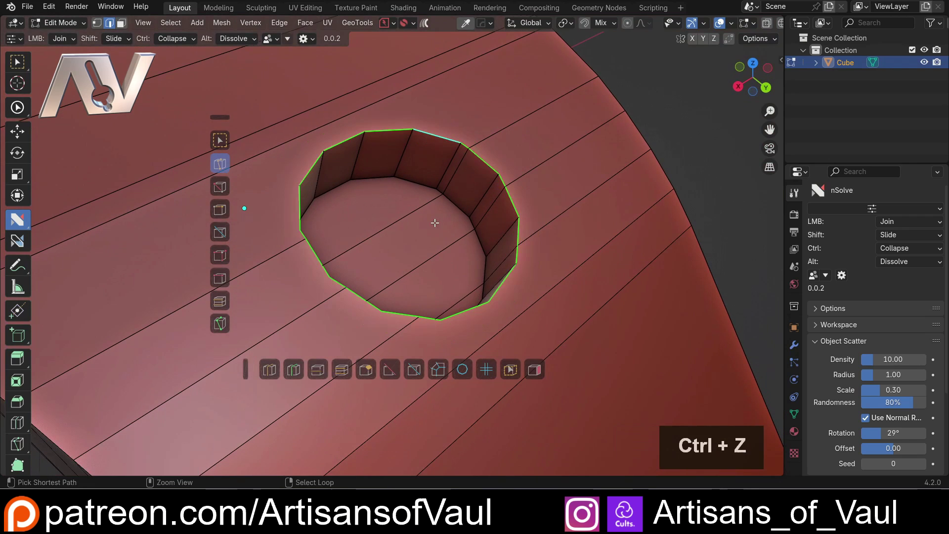
Add the recess's floor loop to the selection and offset the edges of both loops by 0.135.
right_click(427, 185)
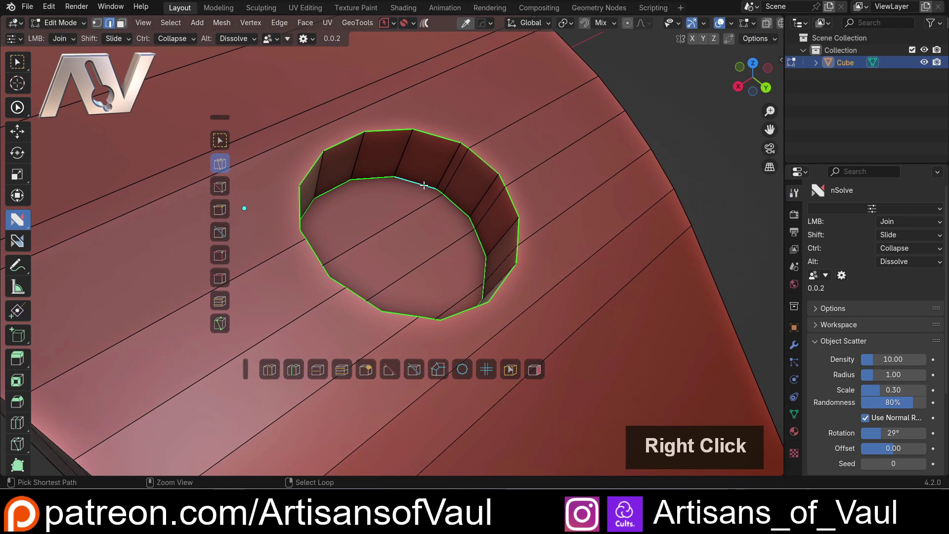
middle_drag(424, 186, 410, 213)
click(346, 369)
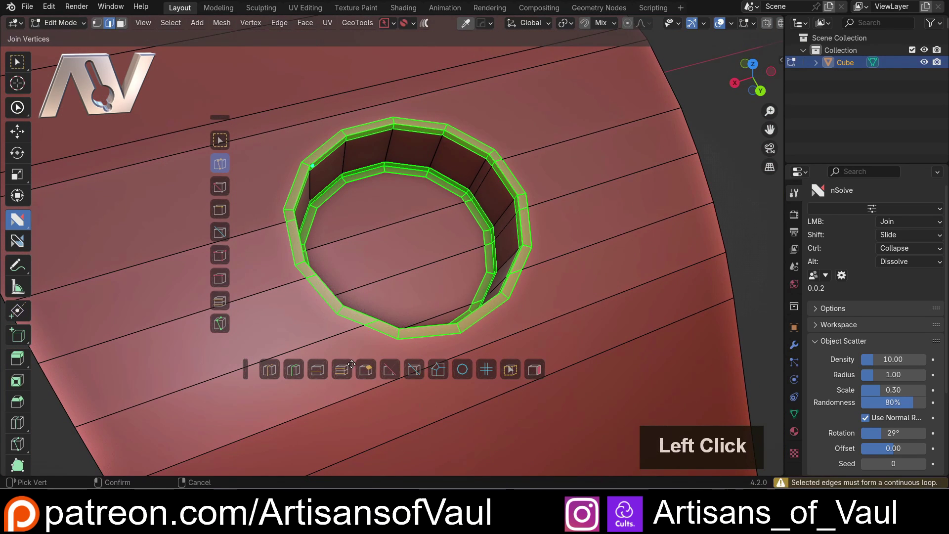
middle_click(494, 212)
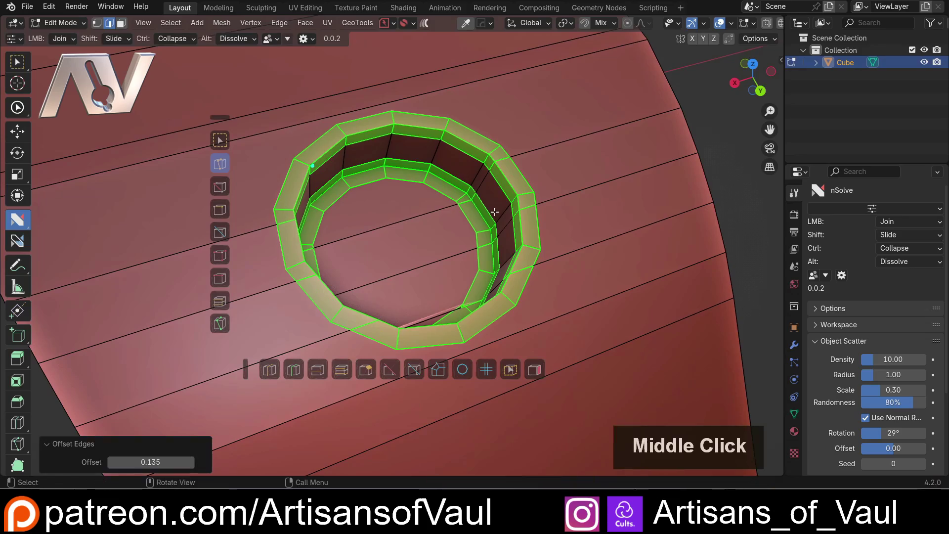
Check the offset along the recess's floor edge and undo it, leaving only the rim loop selected.
middle_drag(495, 212, 669, 236)
scroll(328, 246, up, 5)
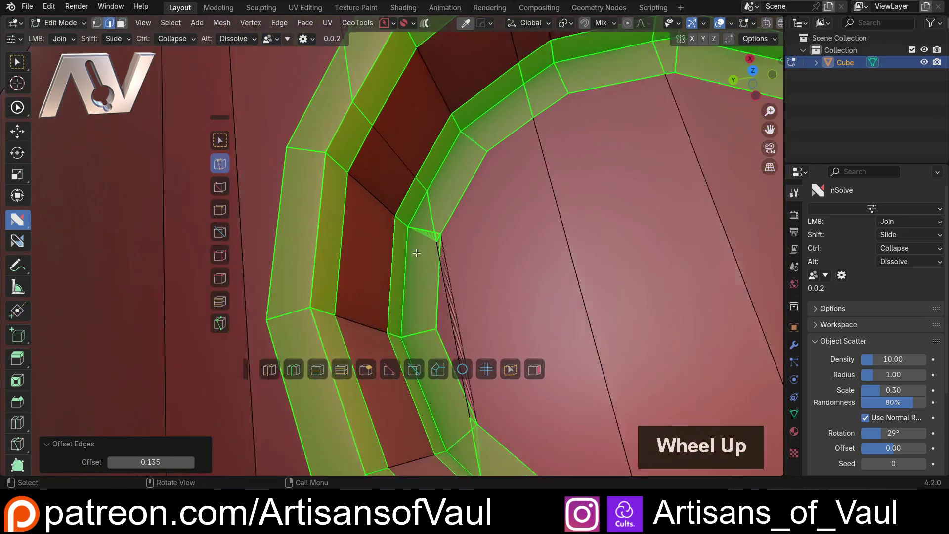
scroll(448, 247, up, 2)
scroll(458, 234, down, 7)
key(ctrl+z)
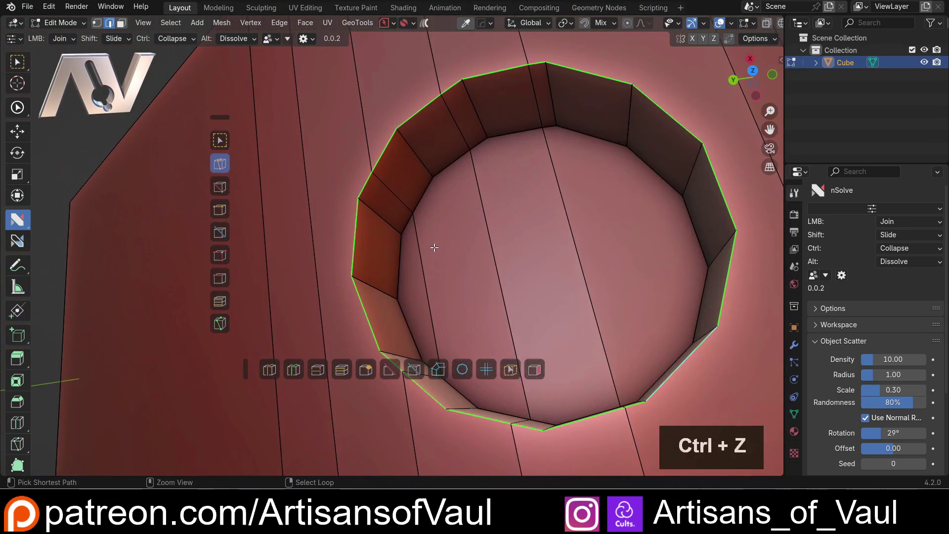
Offset the edges of the recess's rim loop by 0.283.
middle_drag(433, 244, 407, 320)
click(341, 369)
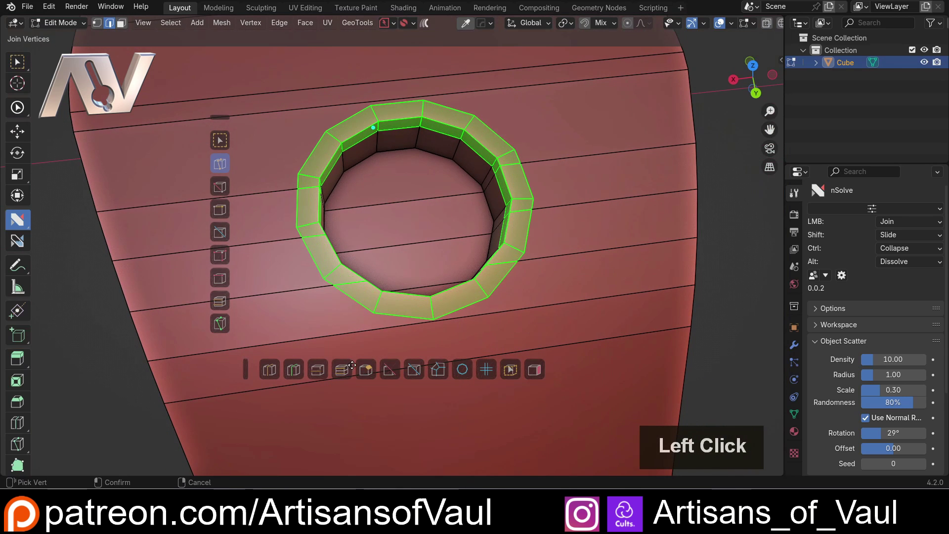
click(359, 364)
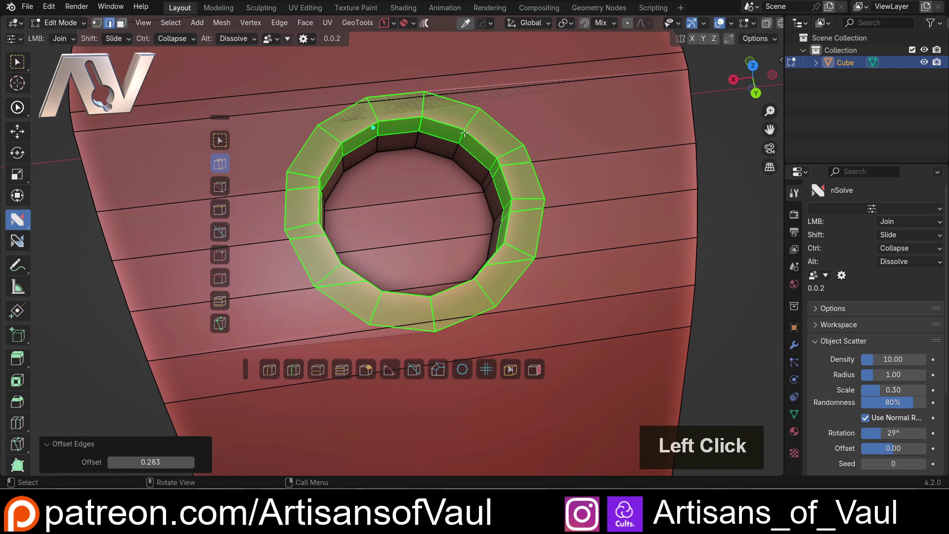
middle_drag(421, 148, 491, 120)
scroll(422, 78, down, 2)
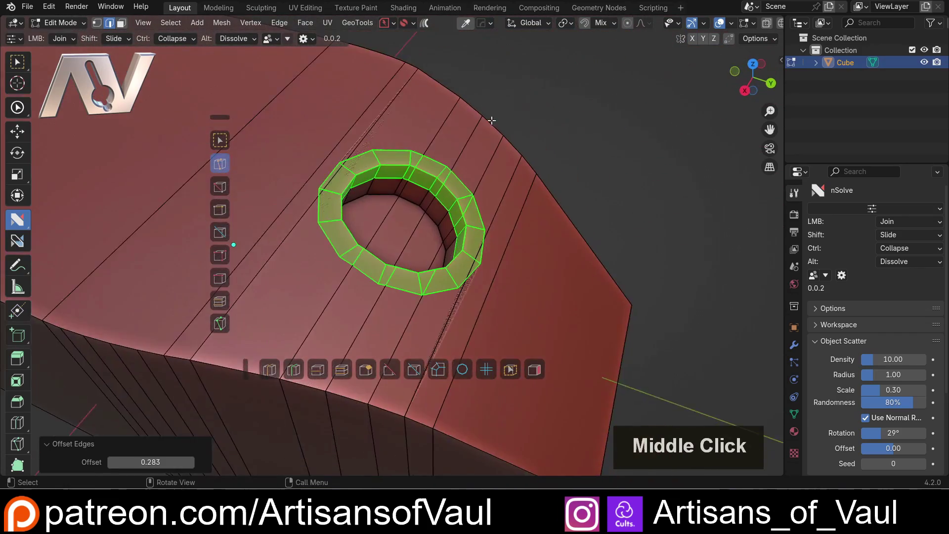
Undo the rim loop's edge offset.
scroll(282, 179, up, 4)
middle_drag(179, 275, 322, 262)
scroll(317, 265, down, 3)
key(ctrl+z)
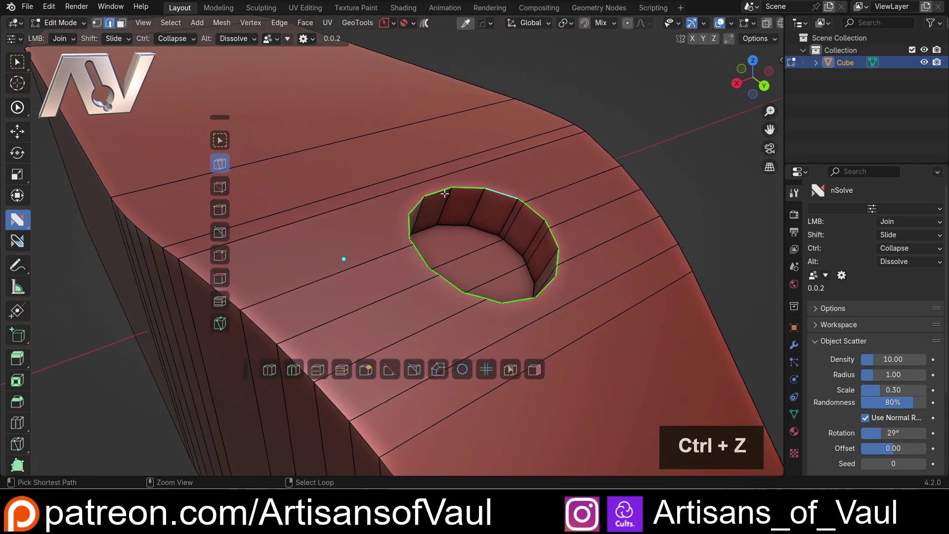
Use Project Loop in Offset mode with flipped direction to project the recess's rim loop onto the surrounding surface.
middle_drag(445, 194, 422, 153)
scroll(488, 123, up, 3)
shift+middle_drag(487, 123, 353, 250)
scroll(321, 202, down, 2)
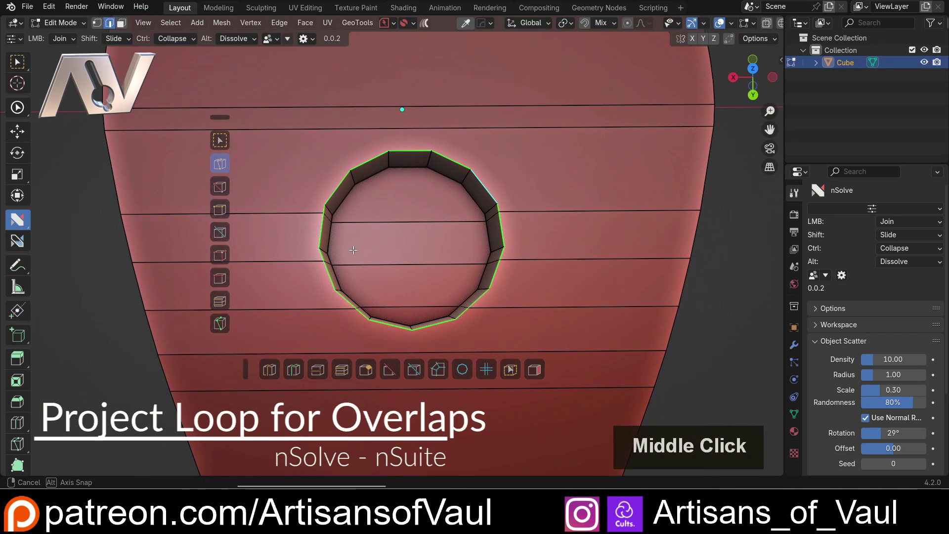
click(439, 368)
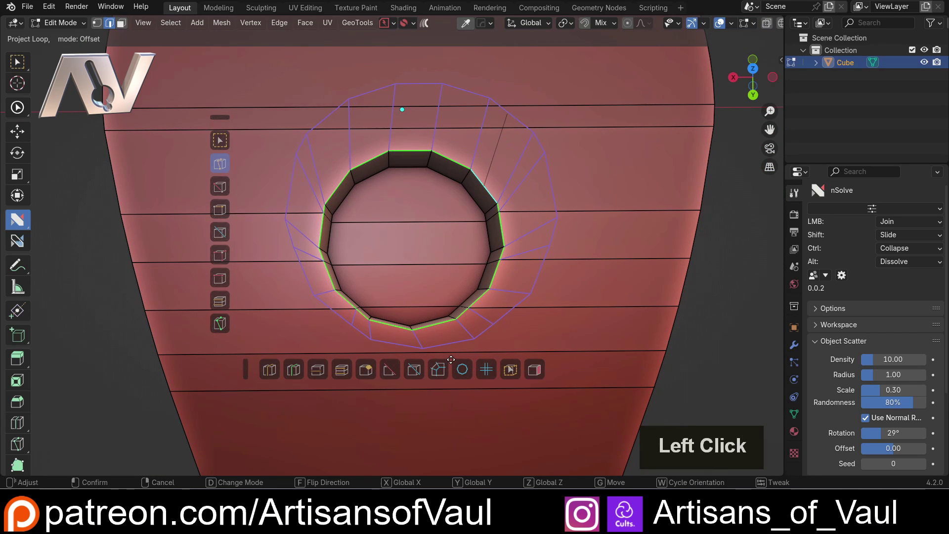
key(f)
click(477, 360)
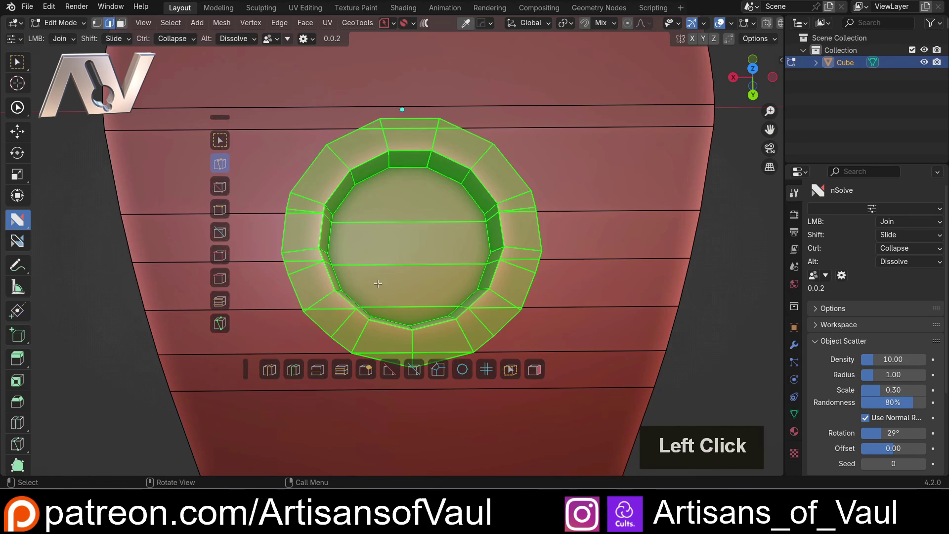
Switch to vertex selection and collapse the stray vertices beside a corner of the projected outer loop.
scroll(378, 283, down, 2)
middle_drag(378, 283, 384, 254)
scroll(465, 292, up, 2)
scroll(376, 250, up, 2)
key(Tab)
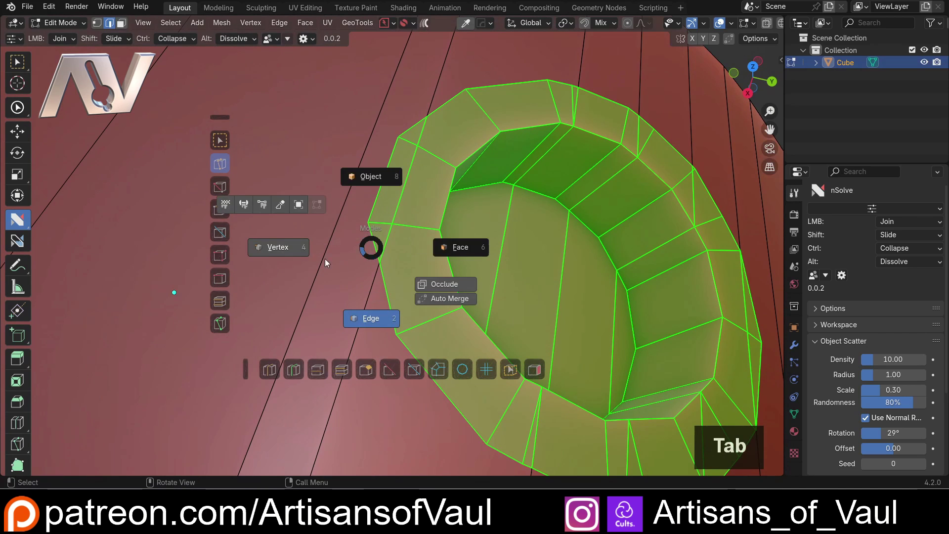
click(324, 259)
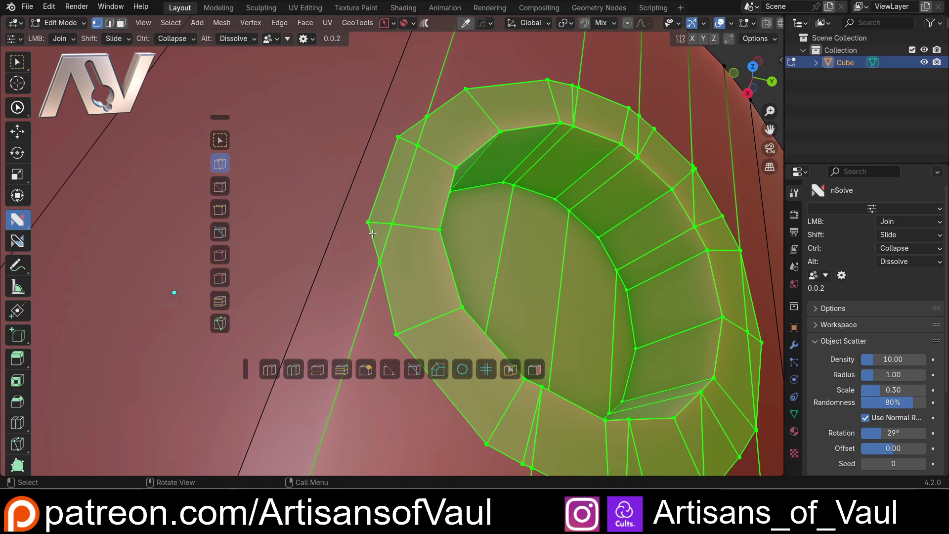
ctrl+click(392, 224)
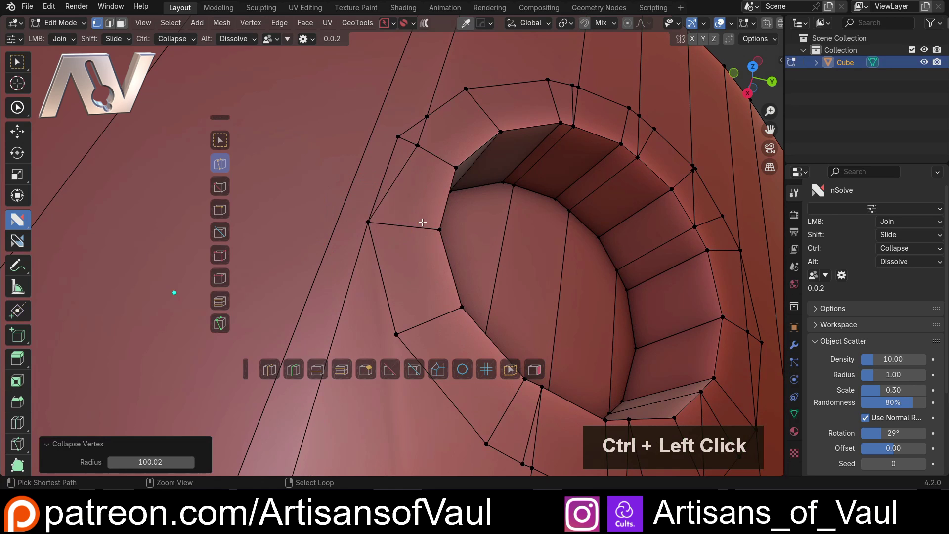
Collapse the crowded vertices on the outer loop's side facing the block's curved edge.
scroll(442, 135, down, 3)
middle_drag(442, 134, 420, 173)
ctrl+click(419, 173)
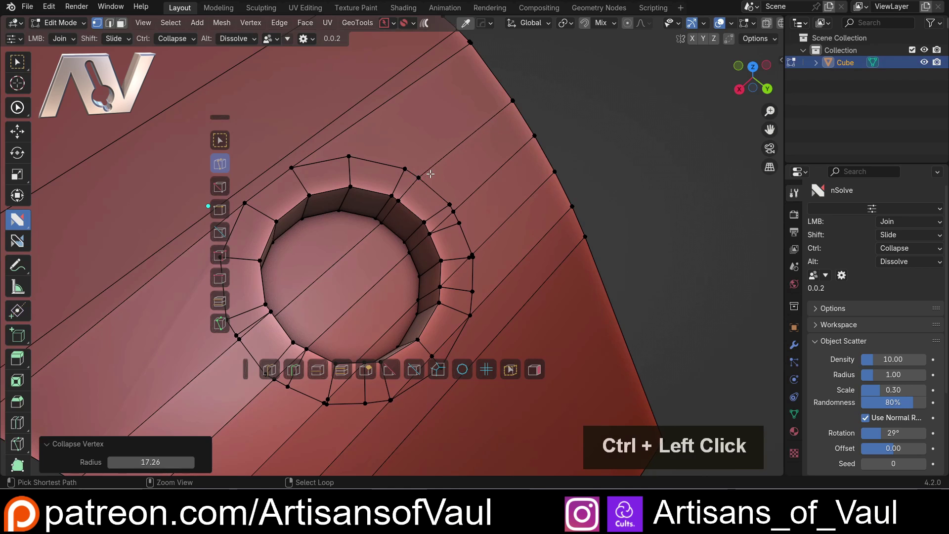
click(423, 189)
ctrl+click(423, 182)
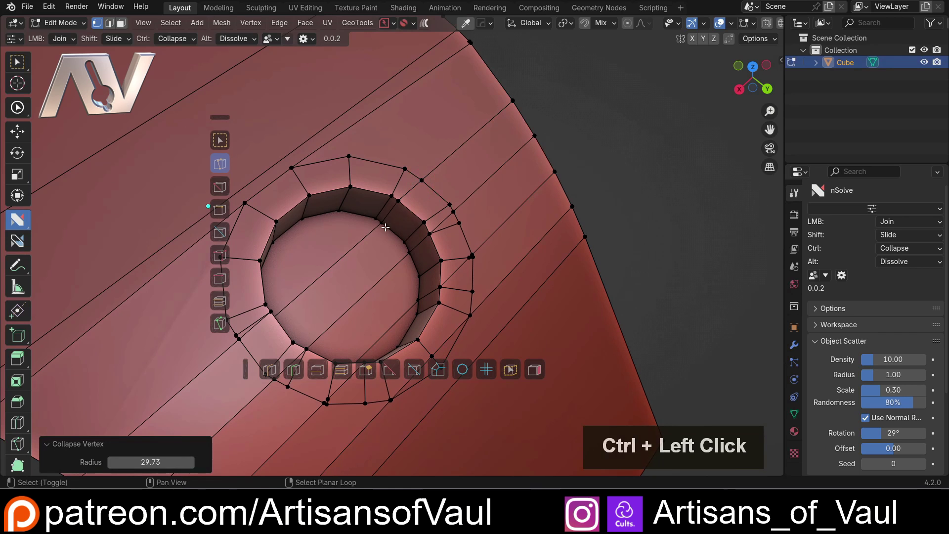
Try to join the doubled vertices on the opposite side of the outer loop and undo the edit.
middle_drag(423, 182, 285, 280)
click(286, 282)
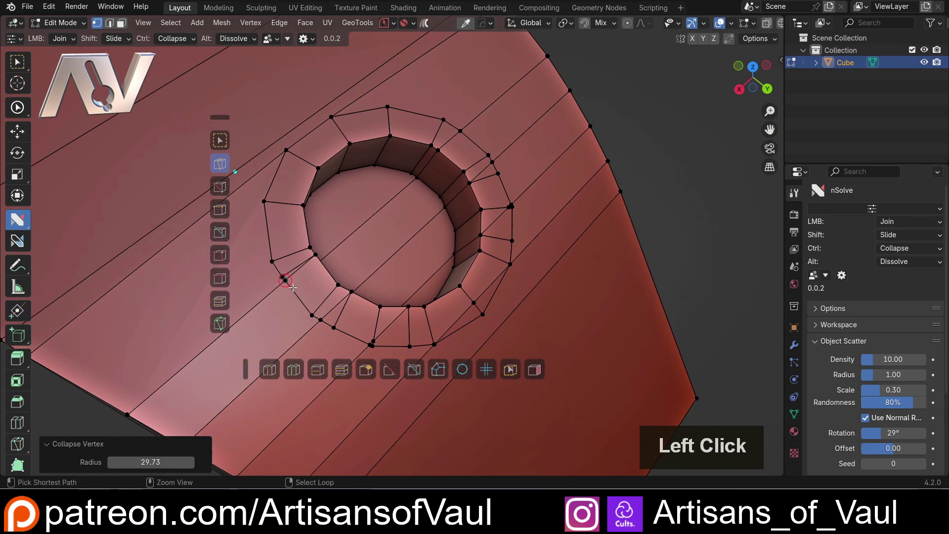
scroll(293, 287, down, 2)
middle_drag(293, 288, 193, 303)
scroll(327, 297, up, 2)
shift+middle_drag(327, 297, 390, 235)
scroll(374, 215, down, 2)
key(ctrl+z)
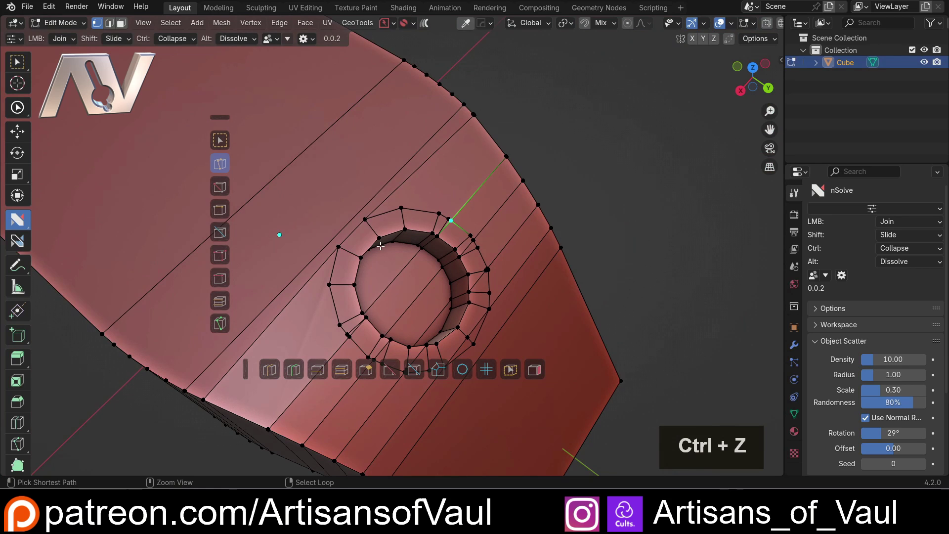
Collapse the doubled vertices on the outer loop's side nearest the block's long side face.
scroll(600, 275, down, 1)
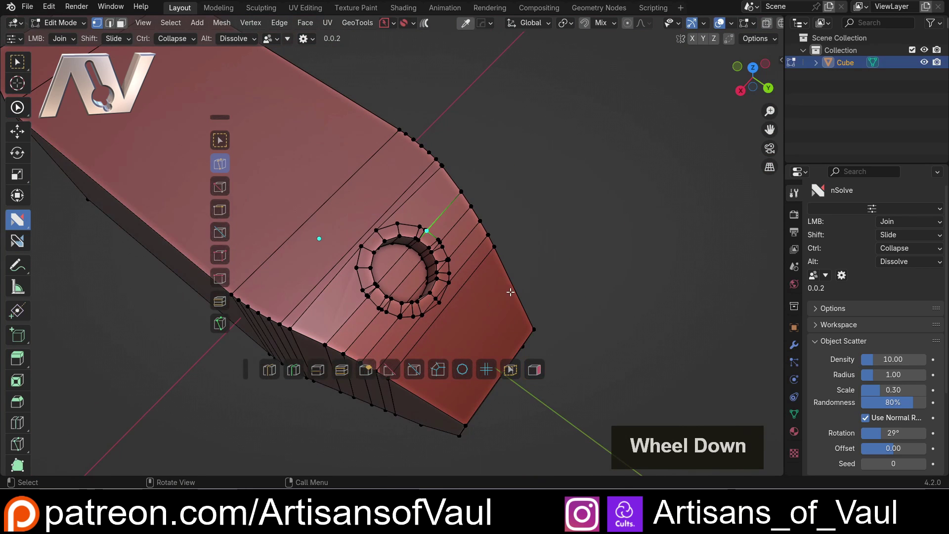
middle_drag(510, 292, 519, 267)
scroll(488, 257, up, 3)
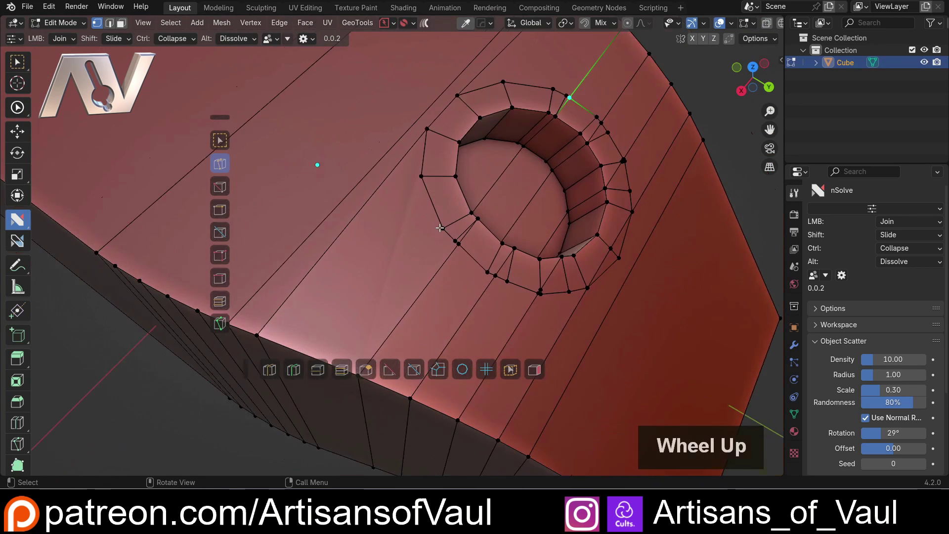
ctrl+click(472, 246)
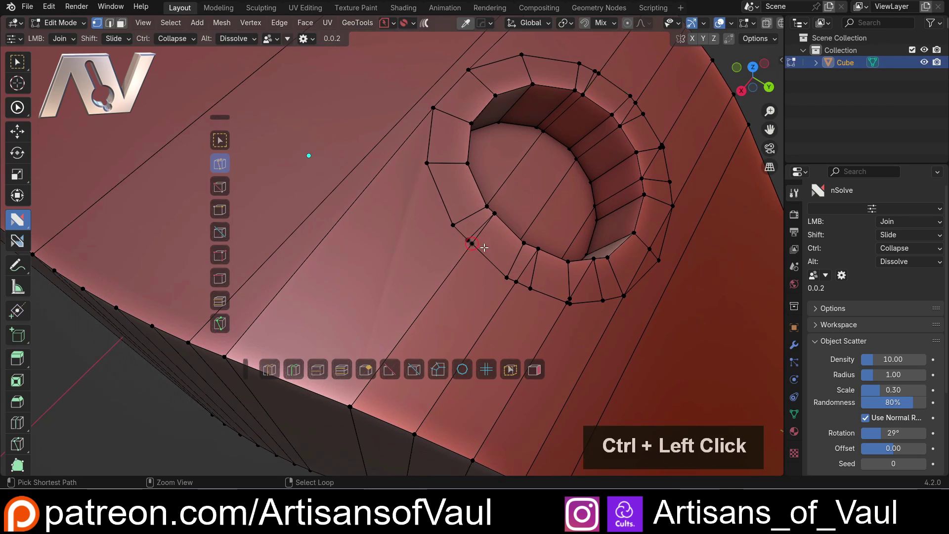
scroll(499, 231, down, 3)
middle_drag(499, 231, 545, 340)
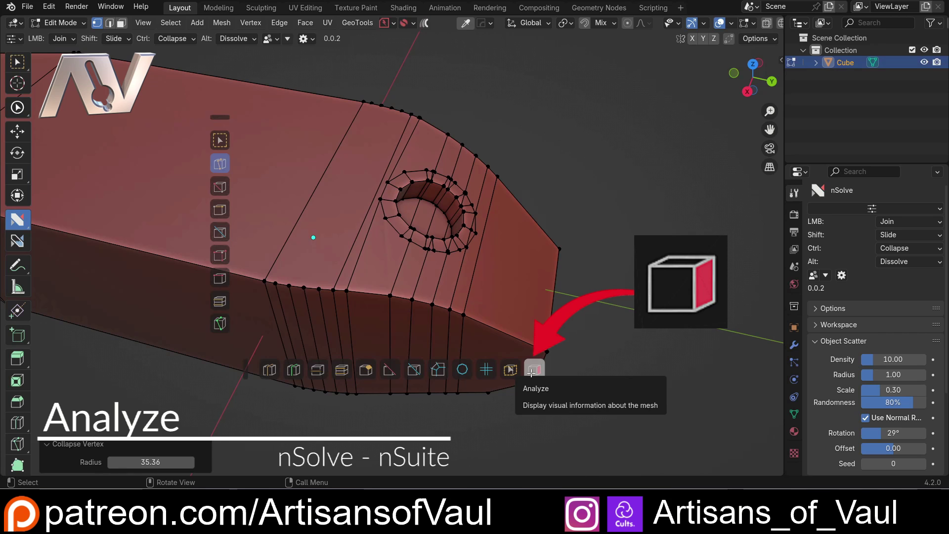
scroll(475, 346, down, 2)
middle_drag(475, 346, 417, 315)
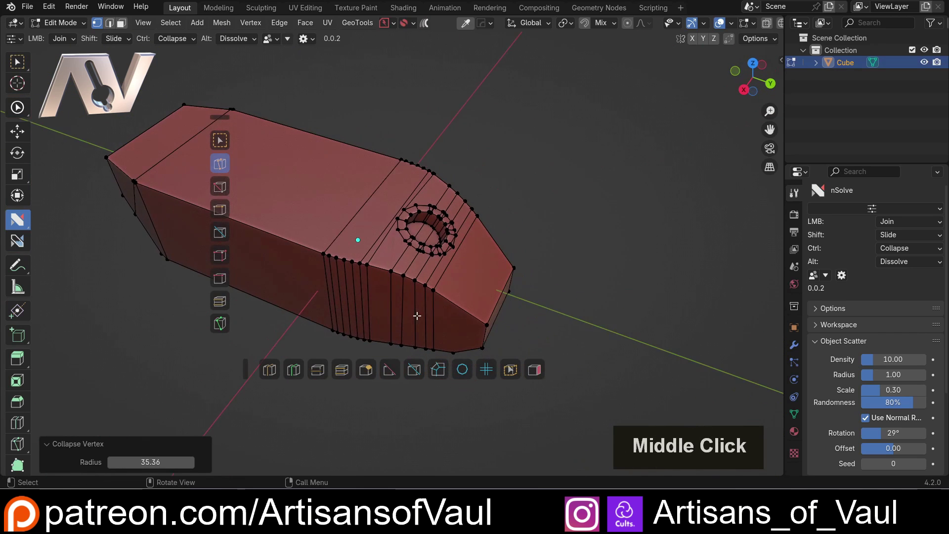
scroll(417, 315, up, 2)
middle_drag(550, 289, 479, 242)
scroll(484, 252, down, 1)
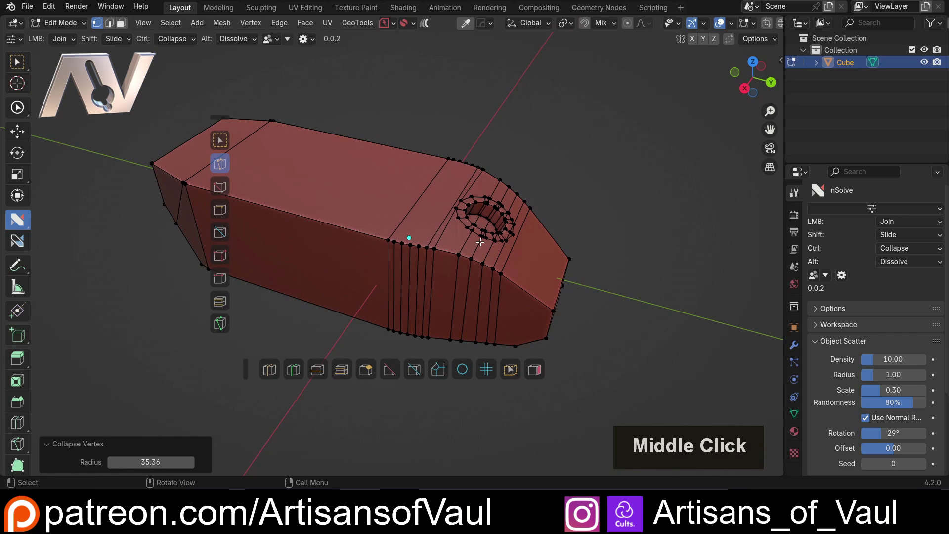
middle_drag(531, 274, 460, 238)
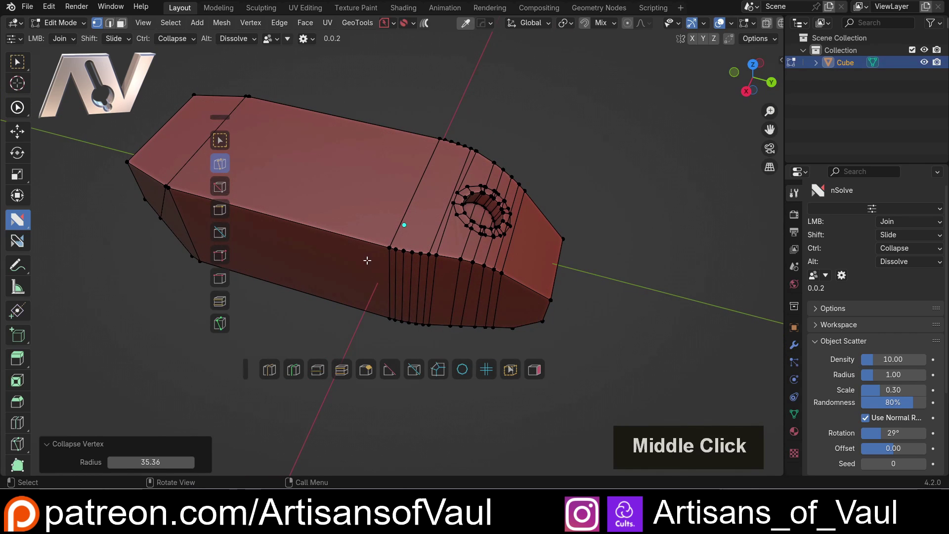
Try a loop cut and a Loop Rake on the block's long side face, and undo the attempt.
middle_drag(423, 271, 443, 235)
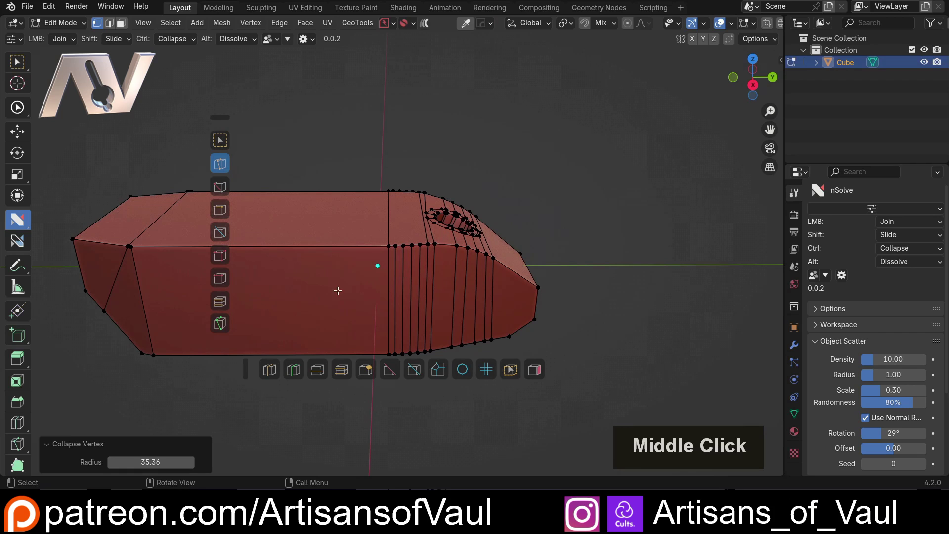
key(ctrl+r)
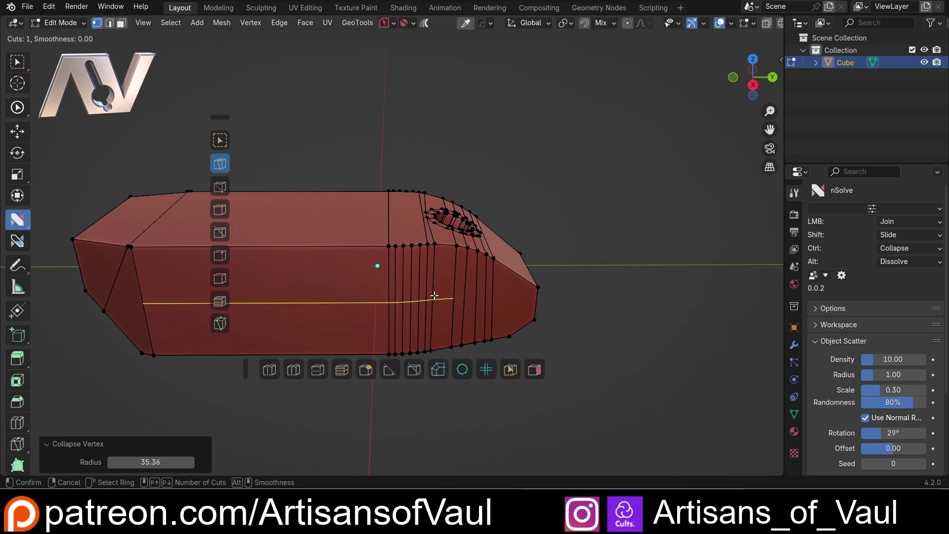
click(365, 270)
click(271, 368)
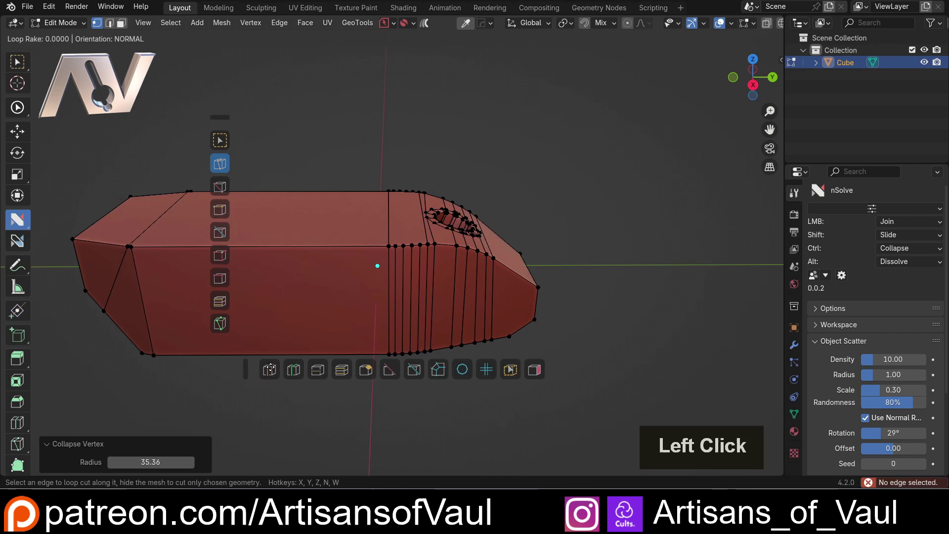
click(387, 313)
key(ctrl+z)
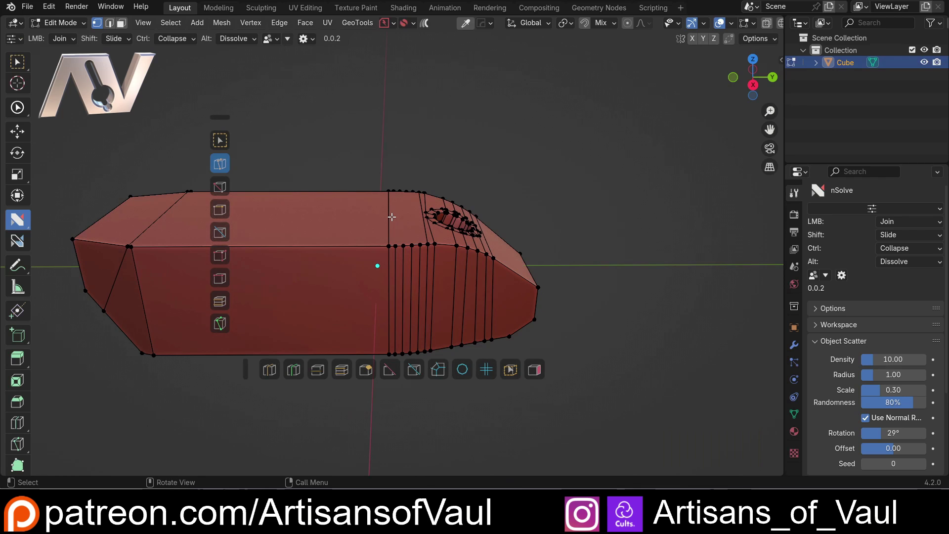
Turn on the Analyze overlay and examine the highlighted faces around the recess and its outer loop.
middle_drag(558, 280, 481, 306)
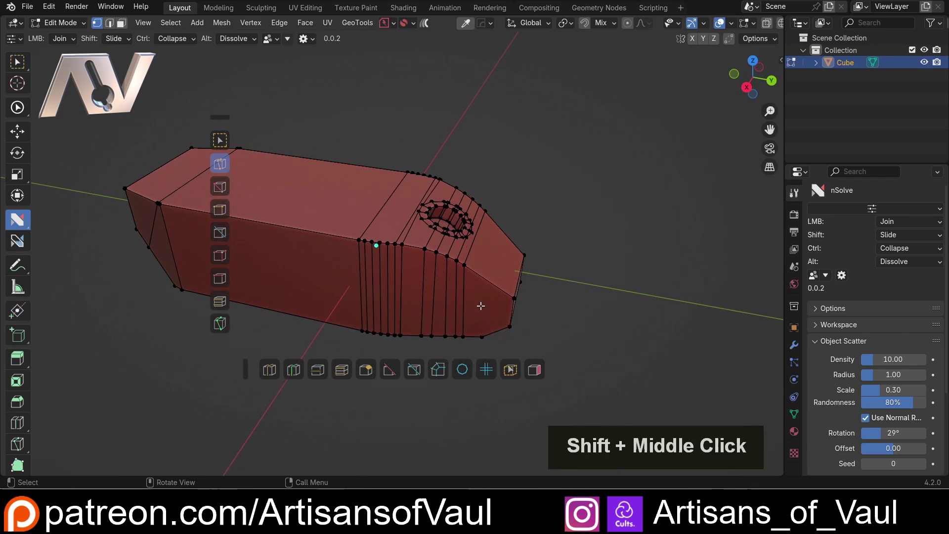
click(540, 370)
middle_drag(446, 295, 533, 232)
scroll(477, 224, up, 3)
middle_drag(478, 223, 342, 245)
scroll(341, 246, up, 3)
middle_drag(248, 280, 462, 275)
scroll(353, 234, up, 2)
middle_drag(354, 234, 391, 258)
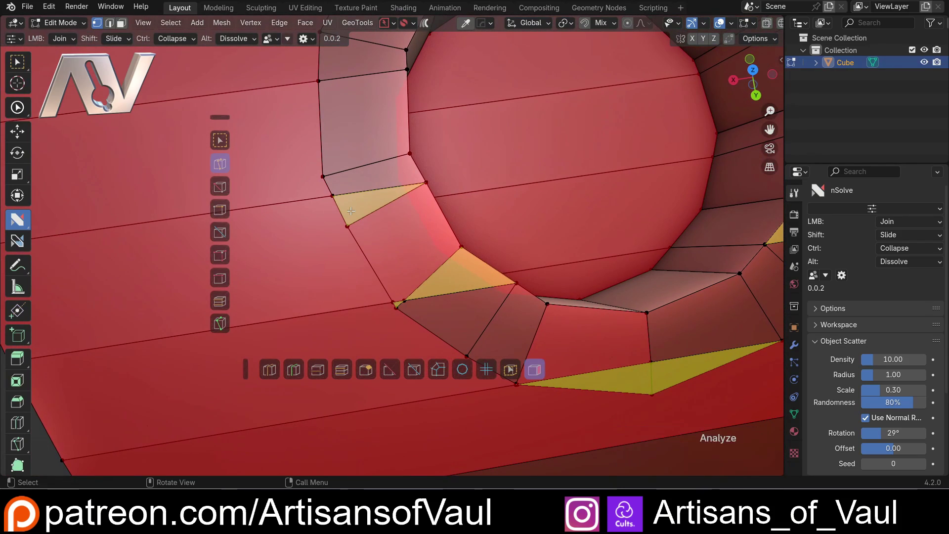
Inspect the yellow triangles along the recess's outer loop and toggle the Analyze overlay off and on.
scroll(348, 211, down, 3)
scroll(341, 212, up, 4)
scroll(375, 218, down, 2)
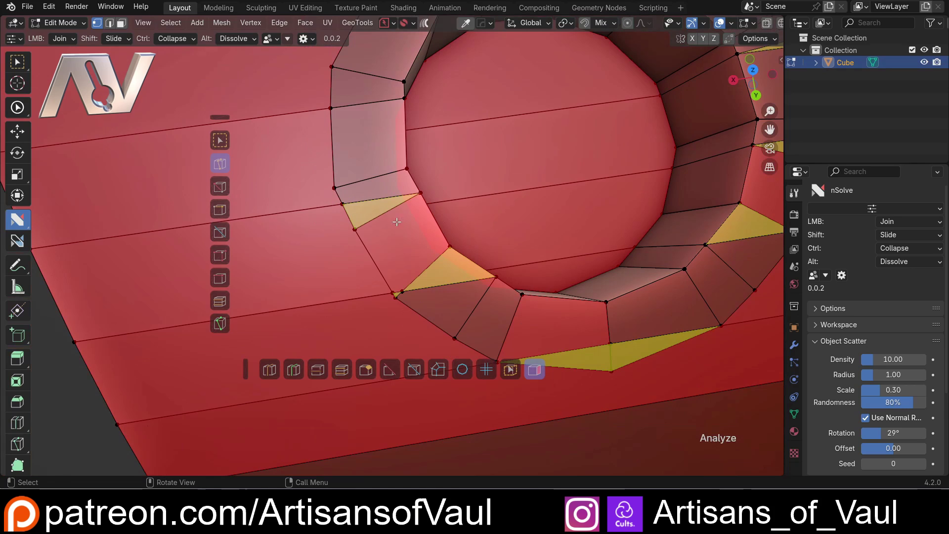
scroll(352, 239, down, 1)
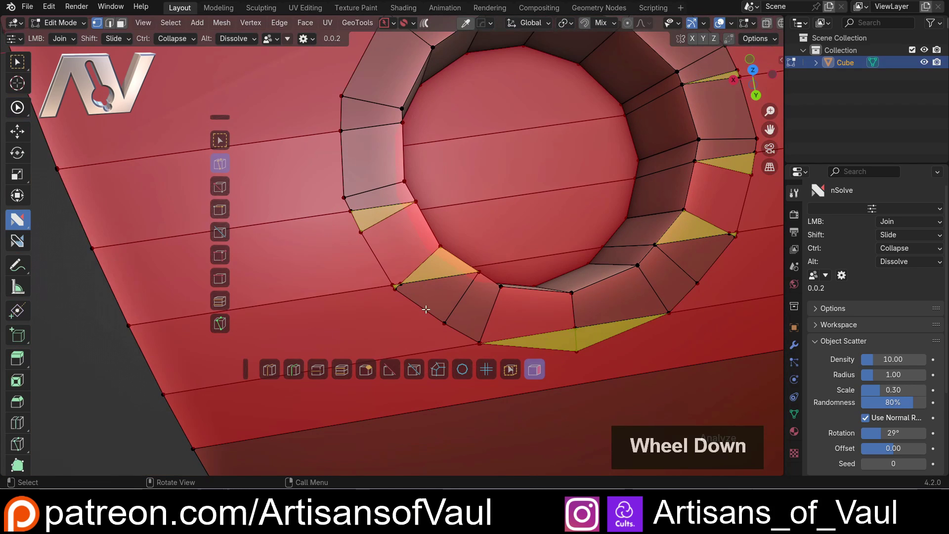
scroll(426, 310, up, 1)
scroll(426, 309, down, 3)
middle_drag(426, 309, 543, 105)
scroll(276, 218, down, 2)
double_click(536, 368)
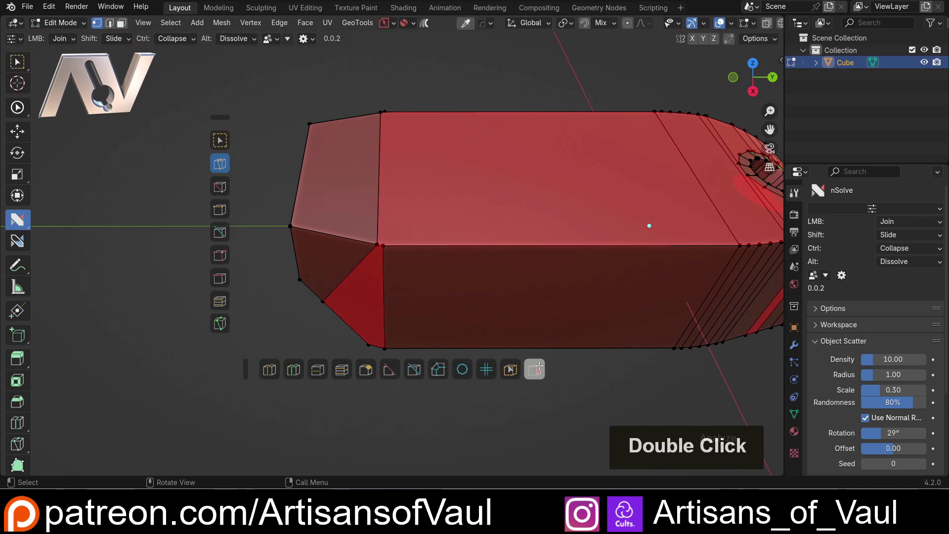
Collapse the doubled vertices at the near corner where the tapered end away from the recess meets the large face.
scroll(446, 246, down, 2)
shift+middle_drag(566, 205, 489, 212)
scroll(476, 217, up, 1)
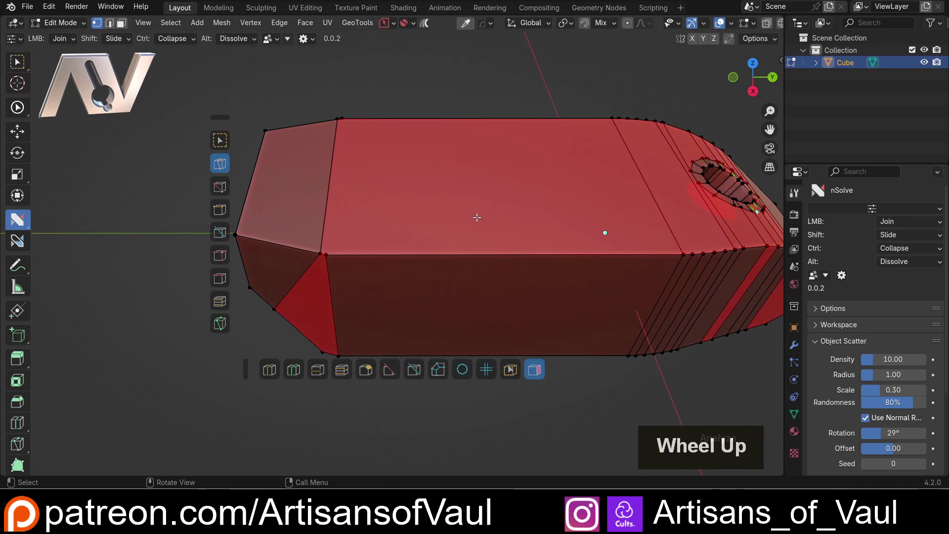
scroll(369, 232, up, 1)
mouse_move(369, 231)
shift+middle_down()
mouse_move(388, 227)
mouse_move(367, 227)
shift+middle_up()
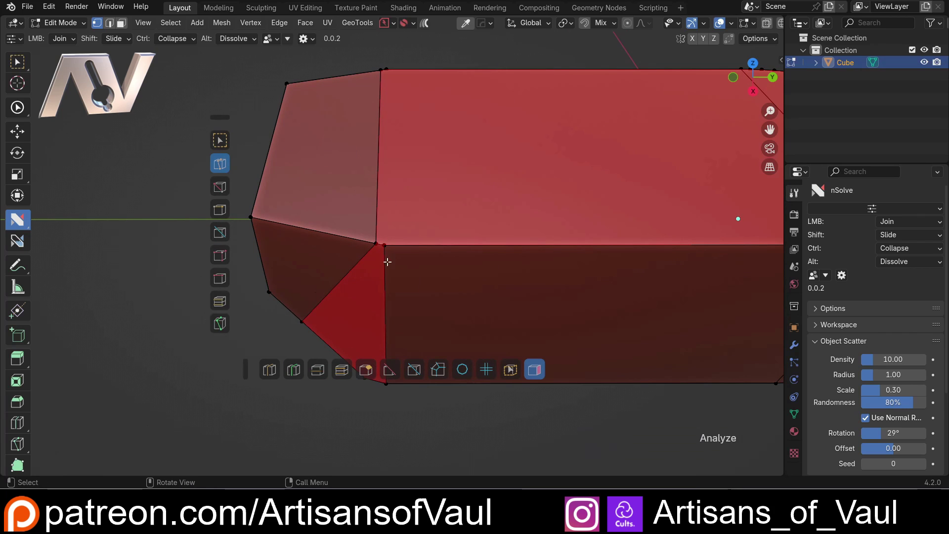
click(388, 246)
ctrl+click(384, 247)
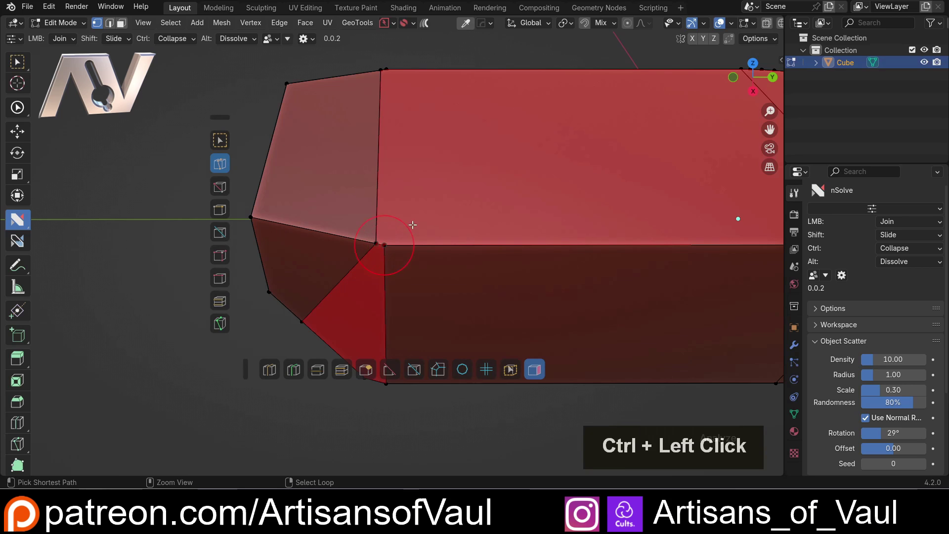
shift+middle_drag(388, 235, 378, 271)
scroll(378, 271, down, 4)
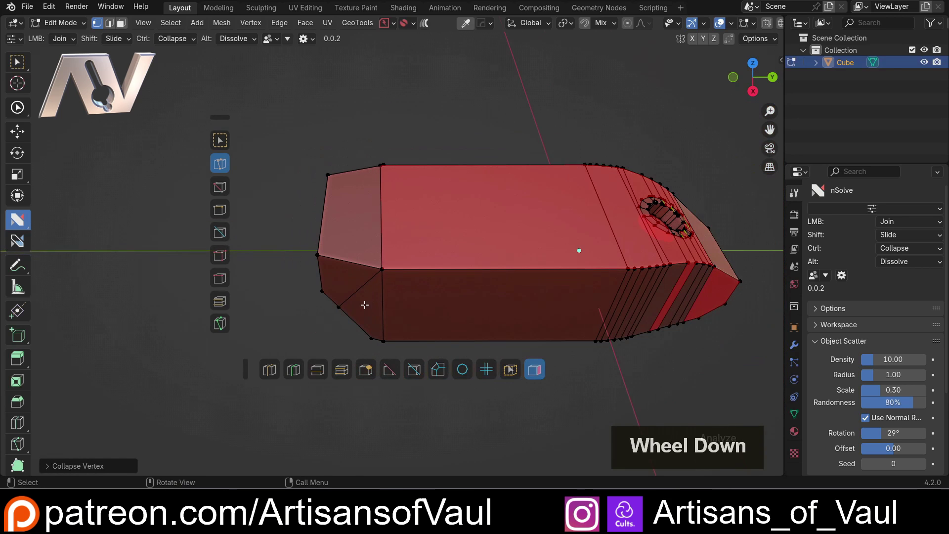
Collapse the doubled vertices at the opposite corner of the large face's edge along the tapered end.
middle_drag(378, 169, 383, 165)
ctrl+click(385, 163)
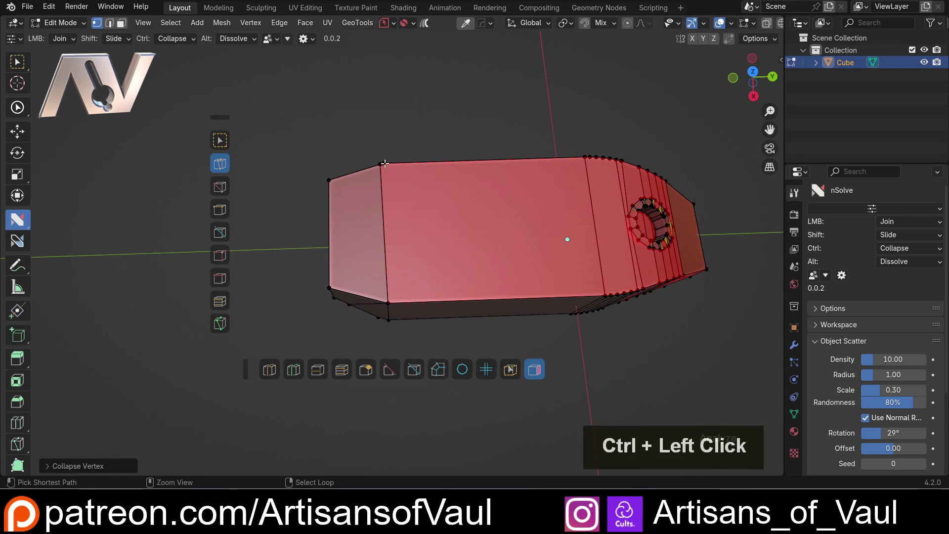
shift+middle_drag(503, 247, 383, 156)
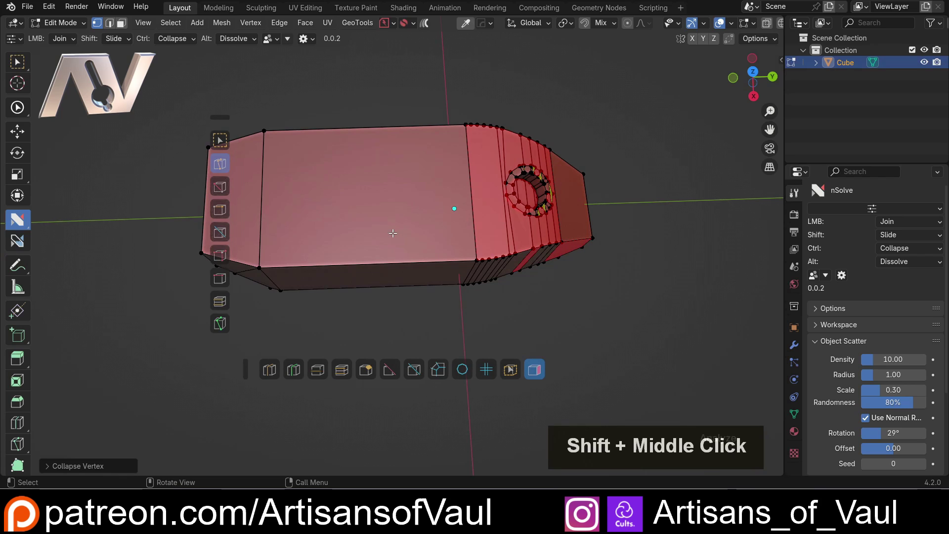
Try to collapse the closely spaced vertices beside a yellow triangle on the recess's outer loop and undo the edit.
middle_drag(357, 224, 362, 230)
scroll(360, 226, up, 3)
scroll(361, 230, up, 3)
scroll(362, 230, up, 2)
shift+middle_drag(277, 180, 401, 294)
scroll(401, 293, up, 2)
scroll(385, 266, down, 3)
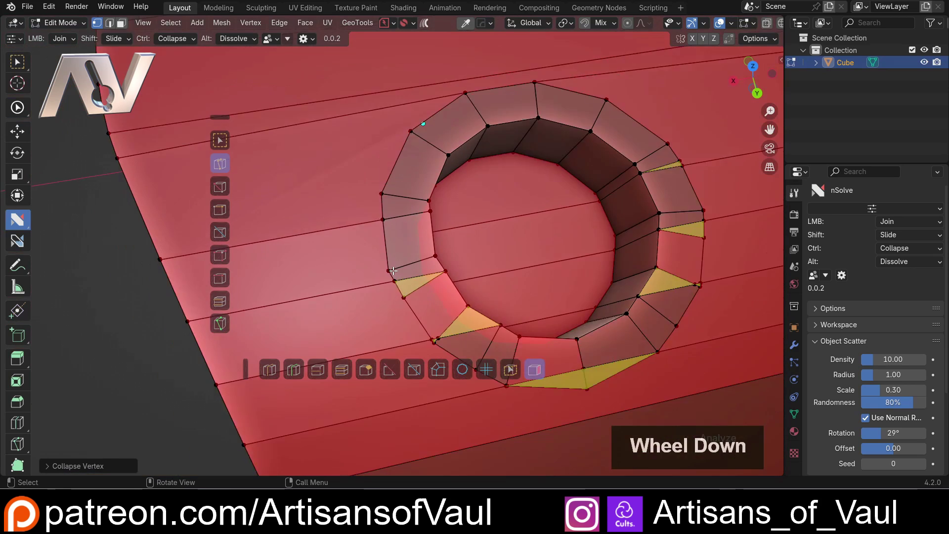
scroll(364, 232, up, 4)
click(323, 216)
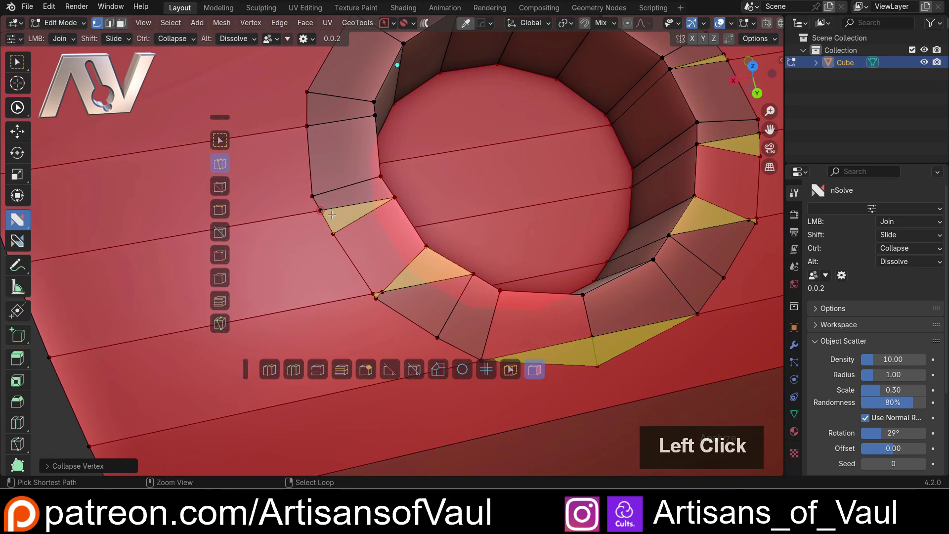
ctrl+click(321, 213)
middle_drag(377, 228, 334, 203)
key(ctrl+z)
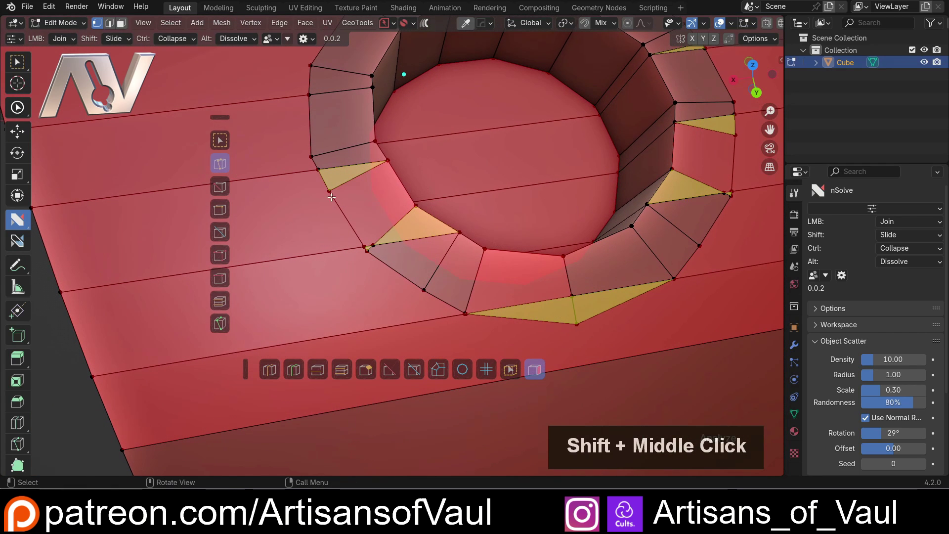
Examine the closely spaced vertices and yellow triangles on the recess's outer loop from the opposite side.
click(381, 242)
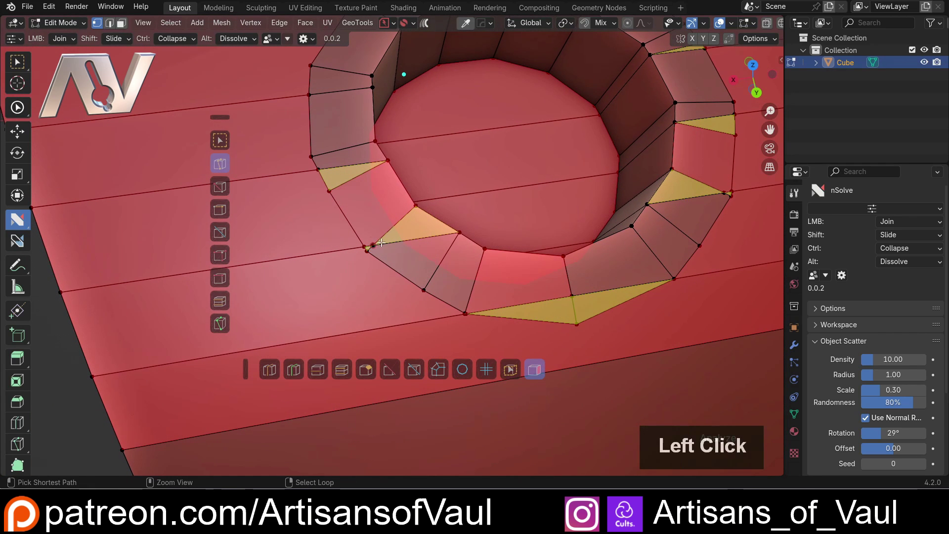
middle_drag(391, 244, 400, 216)
middle_drag(455, 215, 174, 246)
alt+click(349, 233)
scroll(361, 241, down, 2)
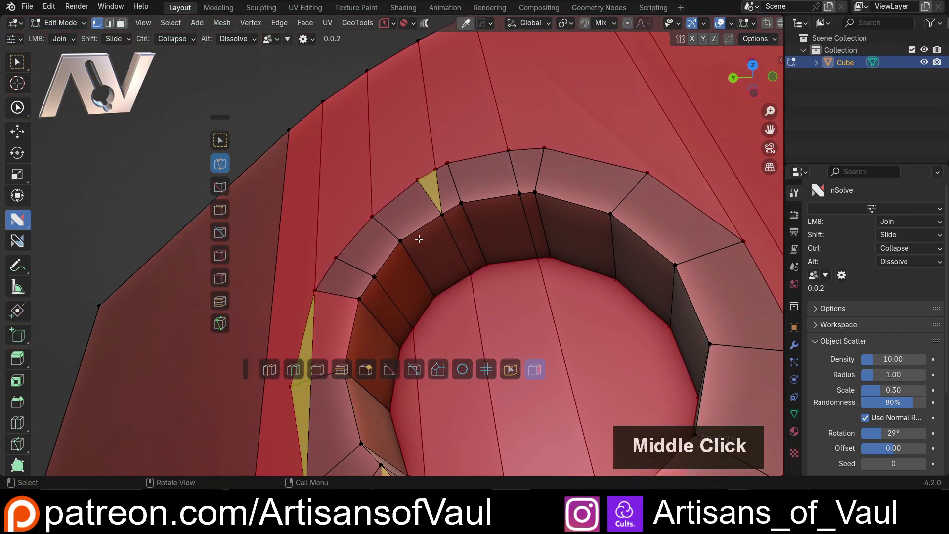
scroll(247, 244, down, 2)
middle_drag(247, 245, 195, 328)
Examine the Analyze colouring of the whole block, comparing the large face with the strips around the recess.
scroll(195, 328, down, 2)
scroll(413, 269, down, 2)
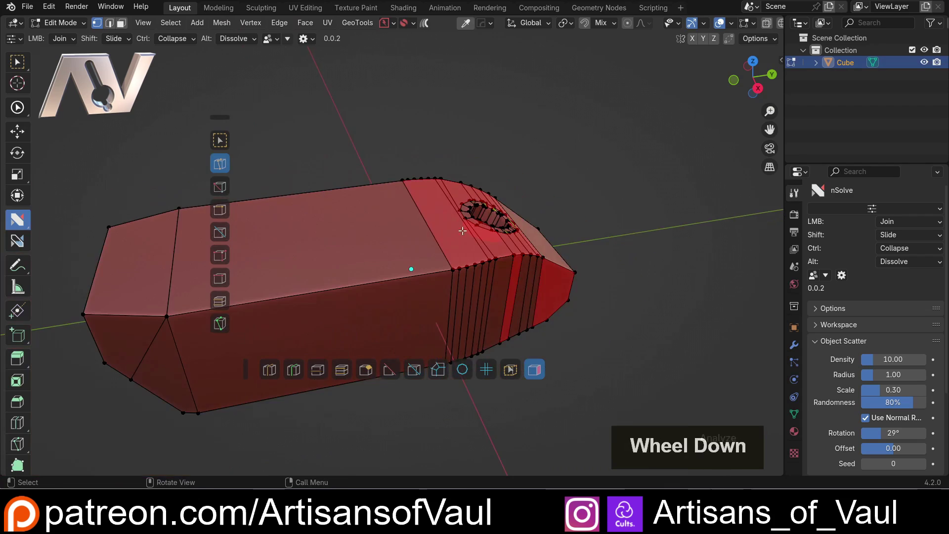
scroll(451, 225, up, 4)
shift+middle_drag(451, 225, 500, 198)
scroll(337, 205, down, 2)
scroll(290, 223, down, 2)
scroll(364, 246, up, 3)
middle_drag(364, 246, 400, 190)
scroll(355, 210, up, 2)
scroll(543, 244, down, 2)
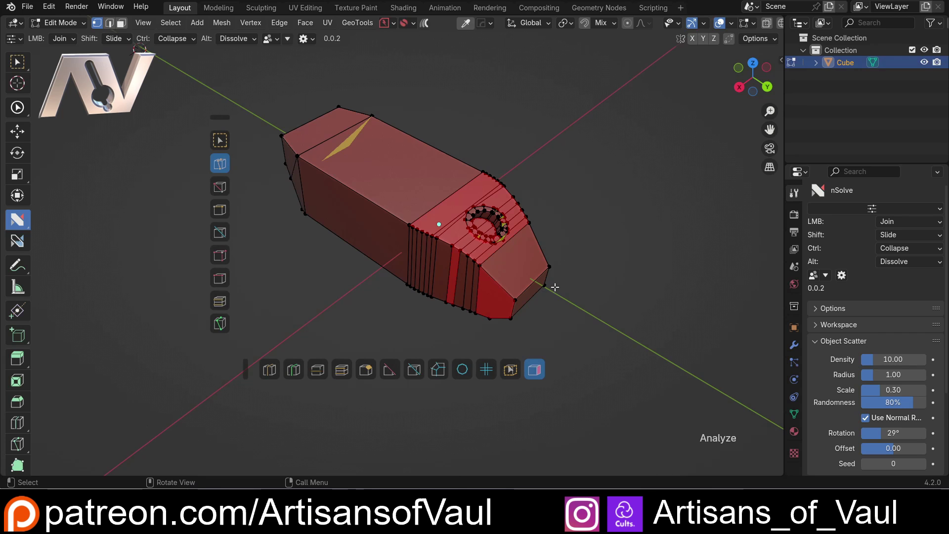
mouse_move(401, 267)
middle_down()
mouse_move(446, 238)
mouse_move(464, 260)
mouse_move(417, 275)
middle_up()
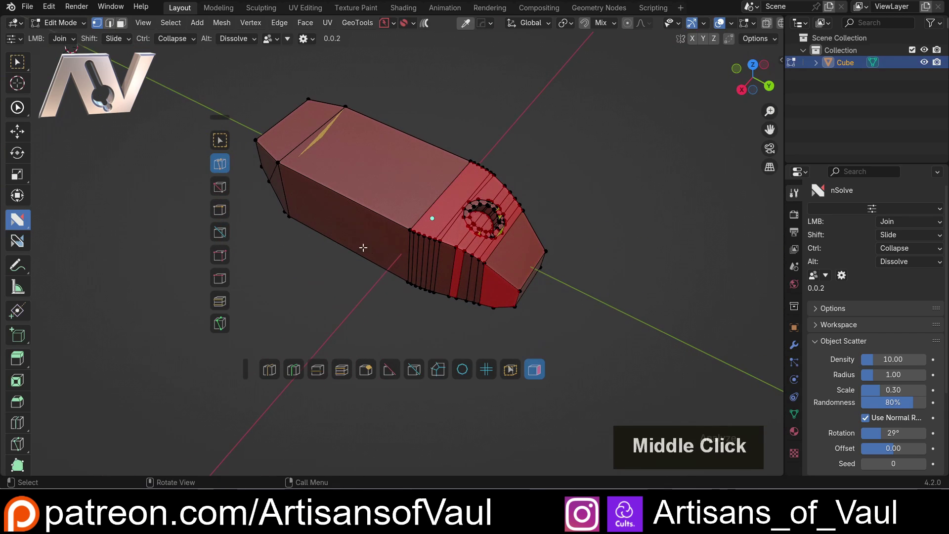